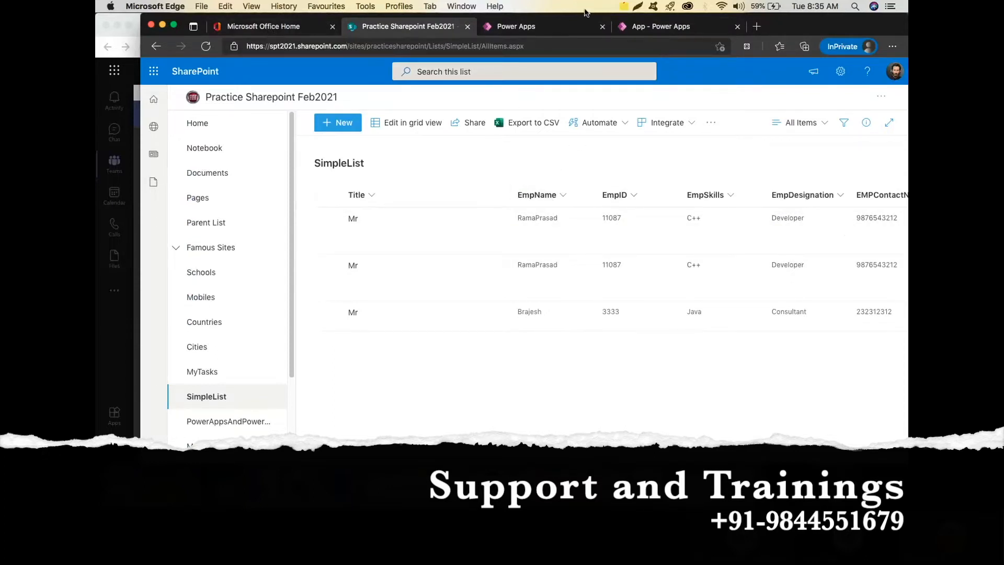
After reviewing the SimpleList items in SharePoint, switch to the app open in Power Apps studio.
{"action": "left_click", "coordinate": [674, 26]}
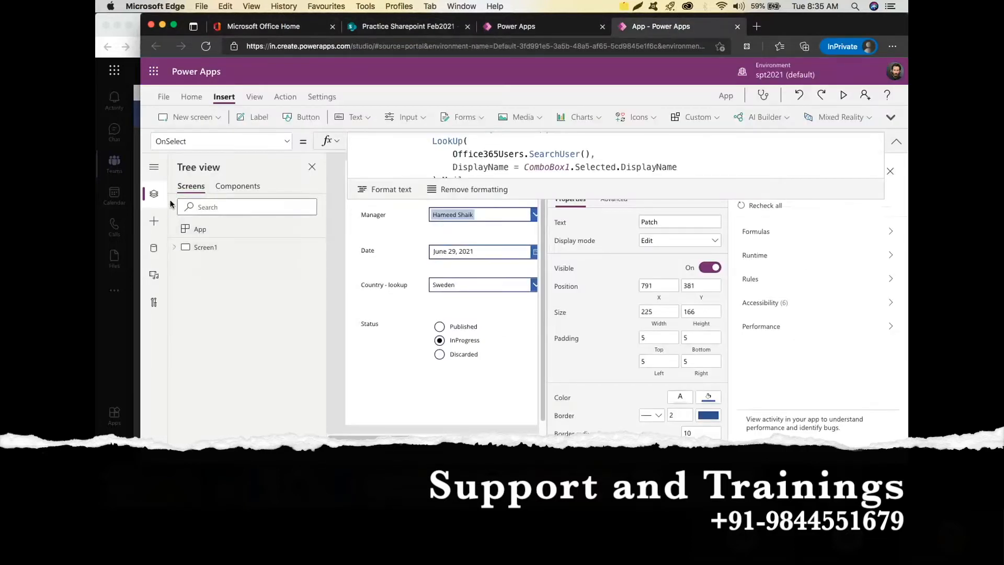
Add a SharePoint data source through the existing SharePoint connection.
{"action": "left_click", "coordinate": [154, 248]}
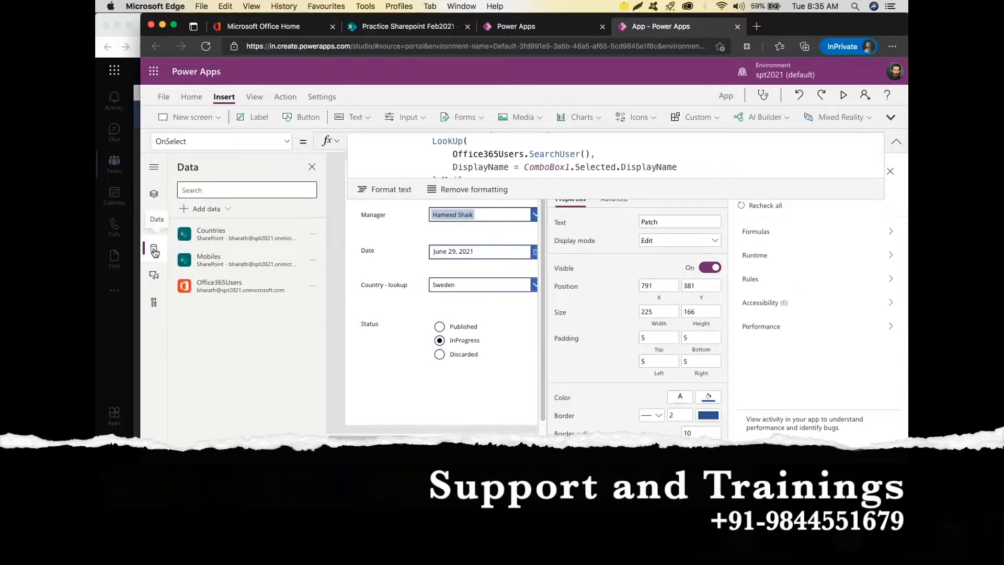
{"action": "left_click", "coordinate": [216, 209]}
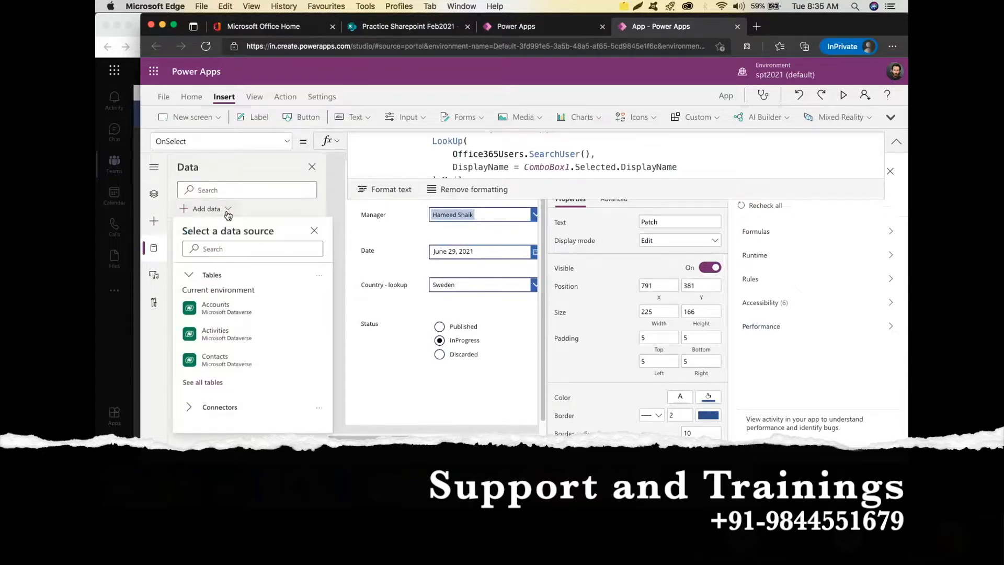
{"action": "left_click", "coordinate": [241, 412]}
{"action": "scroll", "coordinate": [259, 361], "scroll_direction": "down", "scroll_amount": 10}
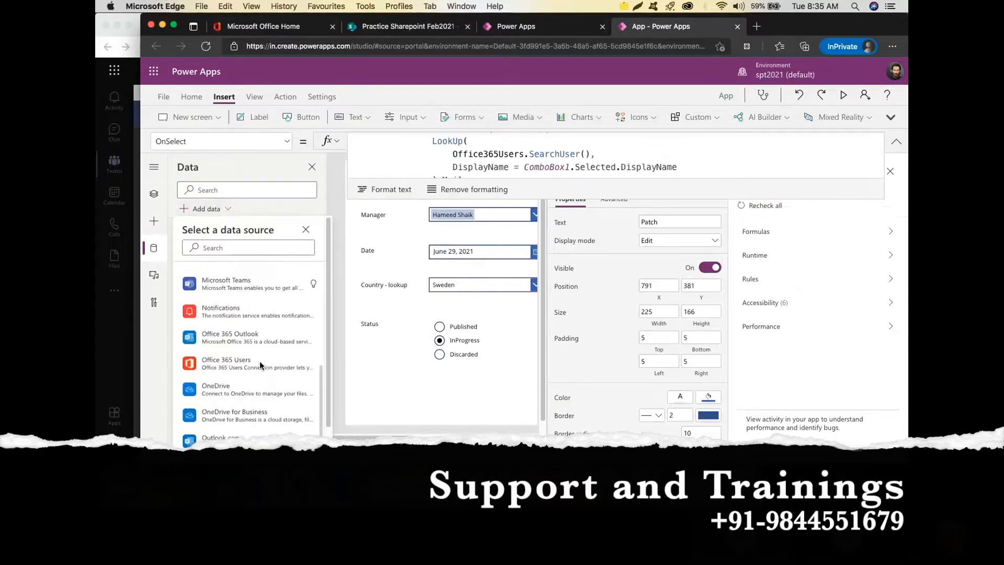
{"action": "left_click", "coordinate": [243, 403]}
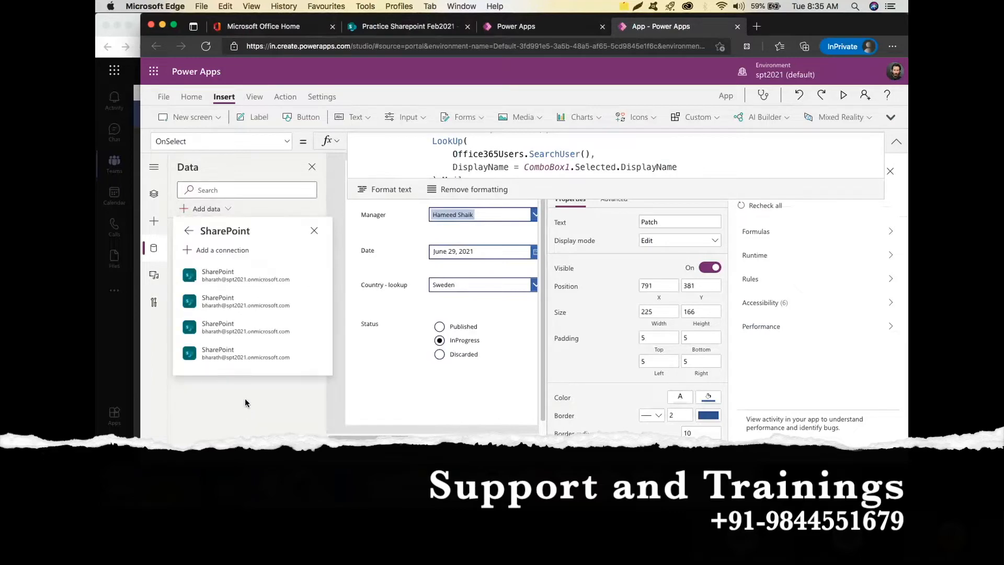
{"action": "left_click", "coordinate": [264, 272]}
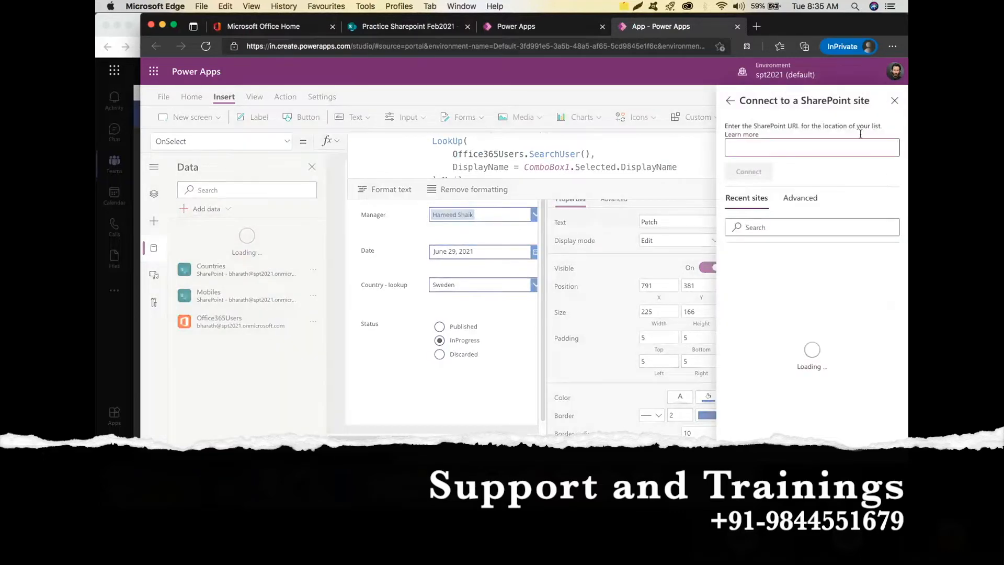
Connect the SimpleList list from the Practice Sharepoint Feb2021 site.
{"action": "left_click", "coordinate": [805, 269]}
{"action": "left_click", "coordinate": [794, 284]}
{"action": "scroll", "coordinate": [774, 326], "scroll_direction": "down", "scroll_amount": 3}
{"action": "left_click", "coordinate": [773, 313]}
{"action": "scroll", "coordinate": [775, 325], "scroll_direction": "down", "scroll_amount": 2}
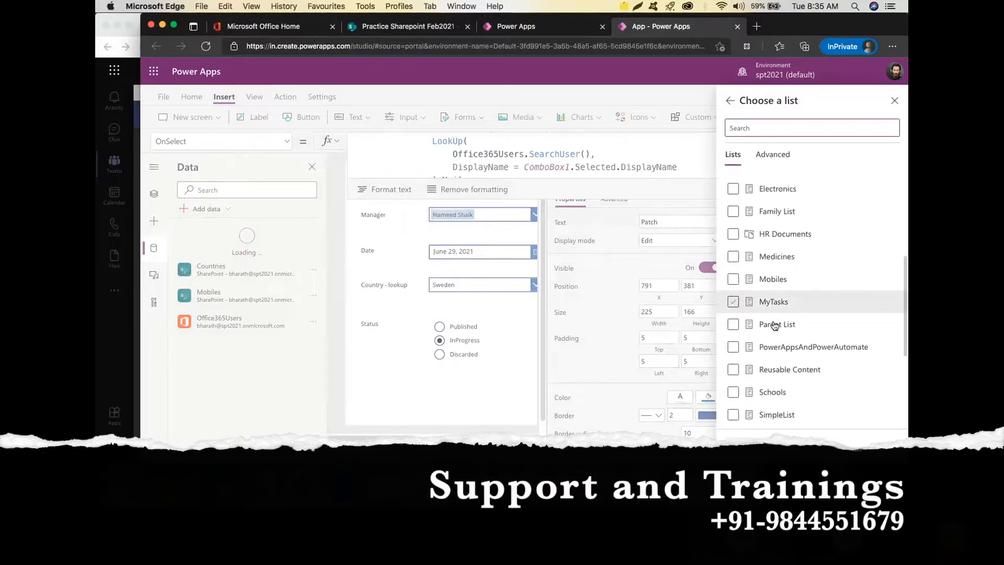
{"action": "left_click", "coordinate": [784, 358]}
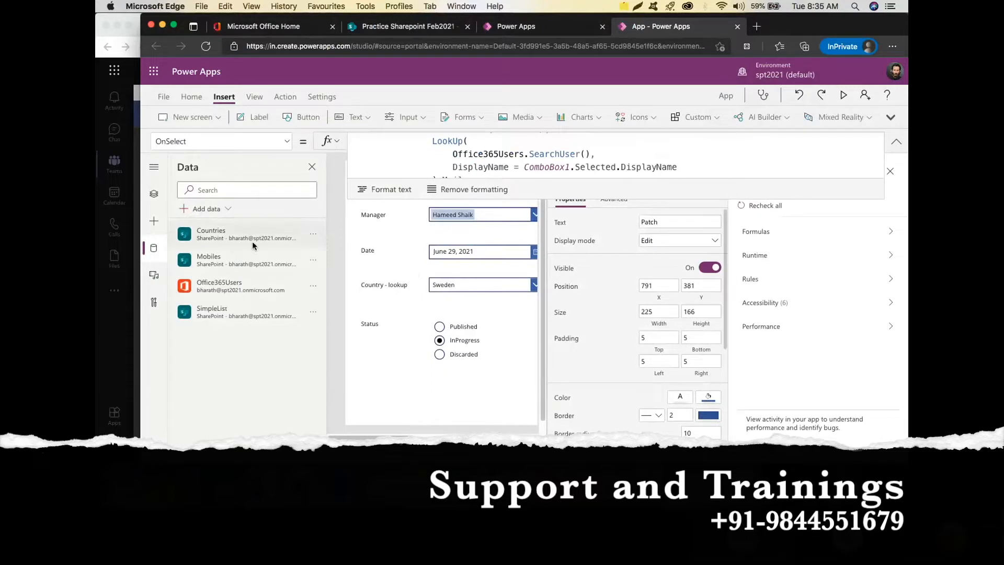
{"action": "left_click", "coordinate": [155, 195]}
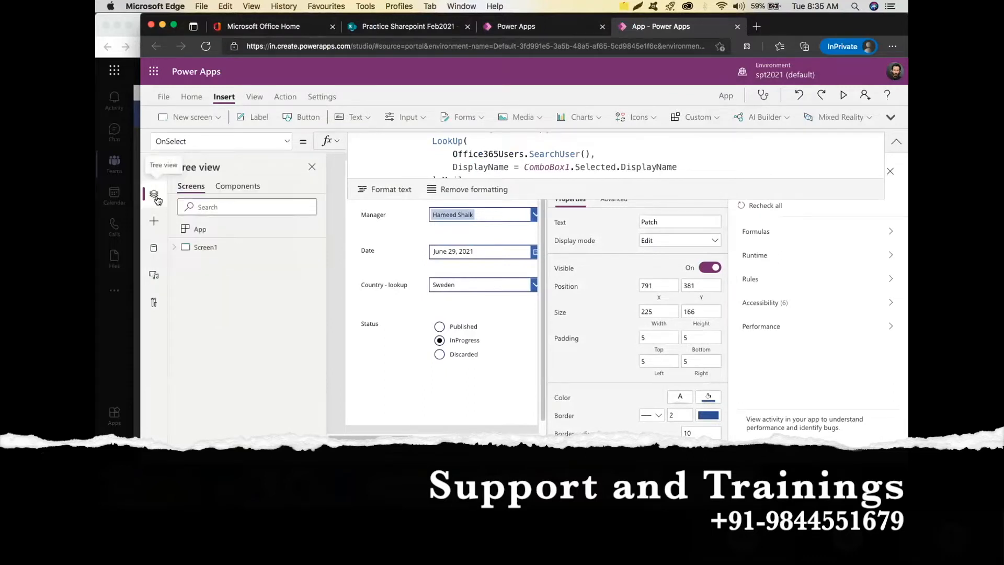
Add blank Screen2, shrink the formula bar to one line and dismiss the App checker.
{"action": "left_click", "coordinate": [218, 119]}
{"action": "left_click", "coordinate": [217, 118]}
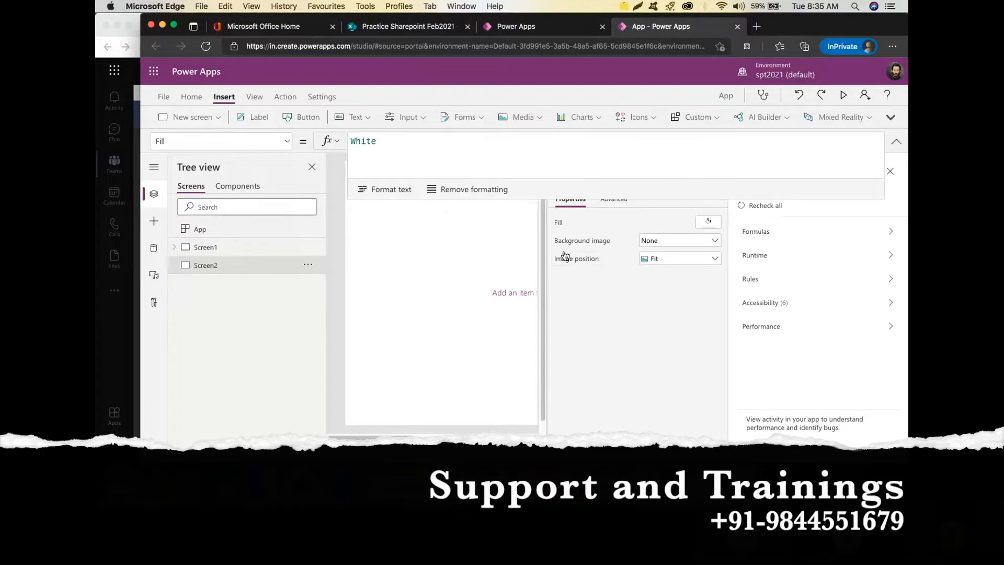
{"action": "left_click_drag", "start_coordinate": [842, 196], "coordinate": [832, 136]}
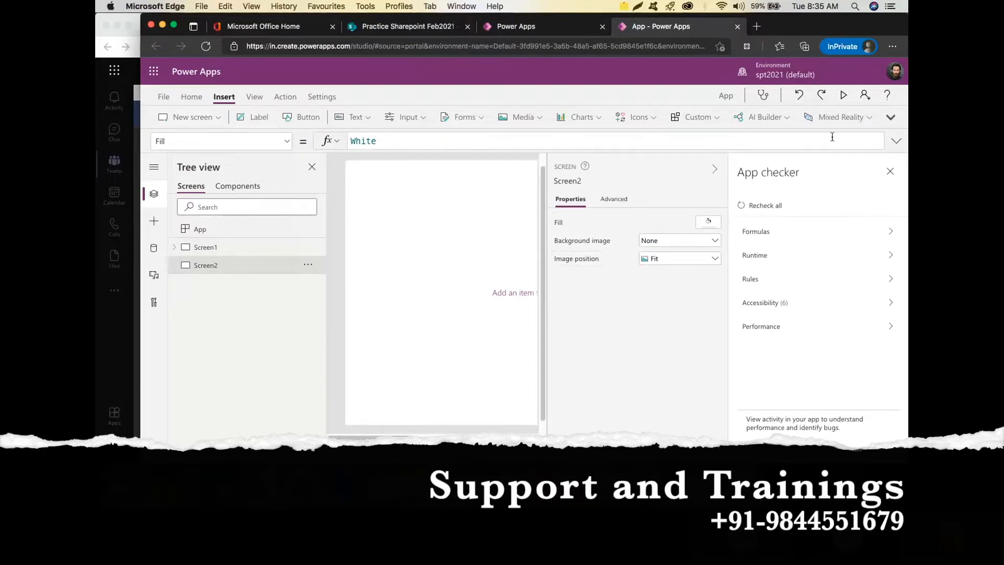
{"action": "left_click", "coordinate": [890, 172]}
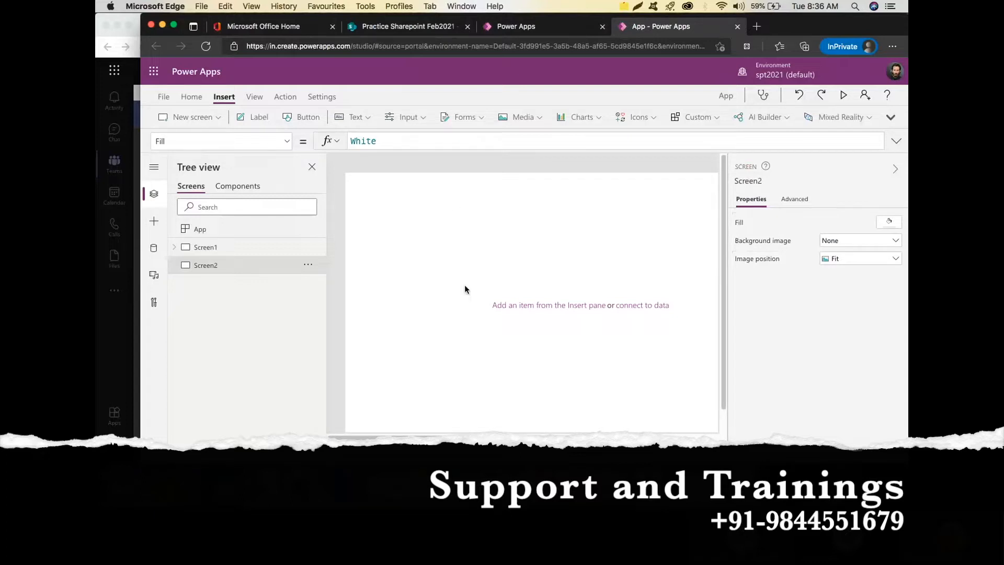
Insert an edit form on Screen2 bound to SimpleList, set to 1 column, and move it into place.
{"action": "left_click", "coordinate": [476, 116]}
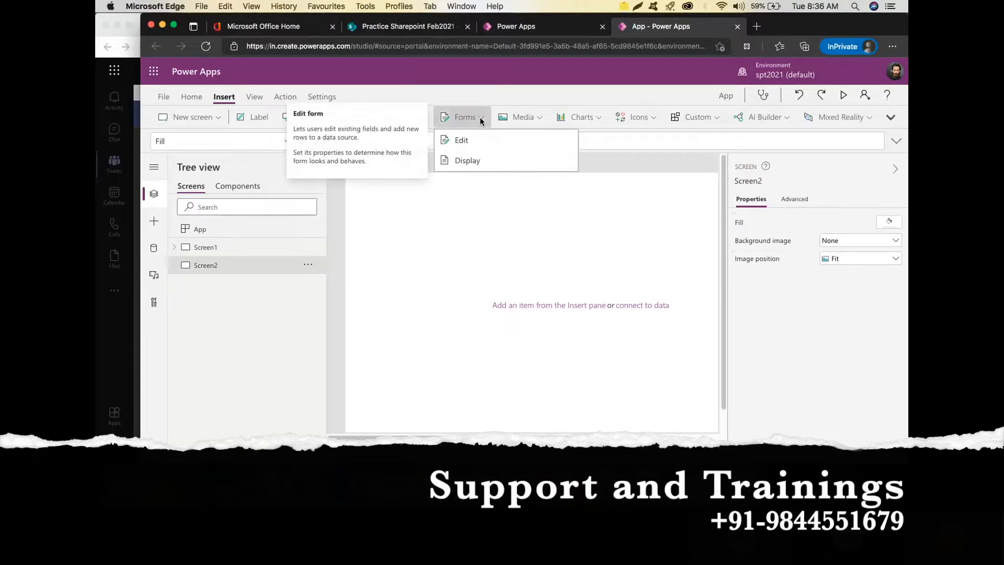
{"action": "left_click", "coordinate": [498, 141]}
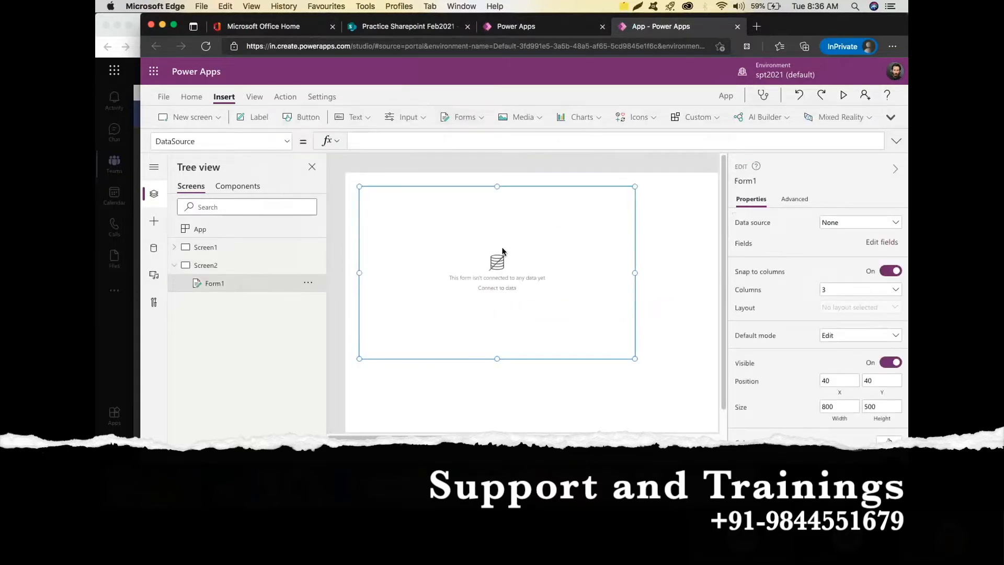
{"action": "left_click", "coordinate": [868, 226]}
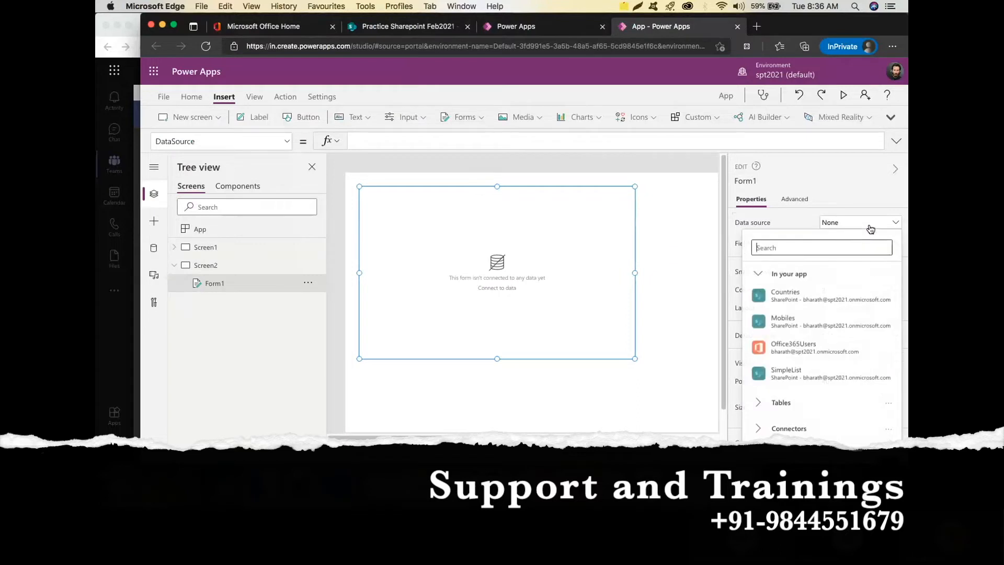
{"action": "left_click", "coordinate": [835, 375]}
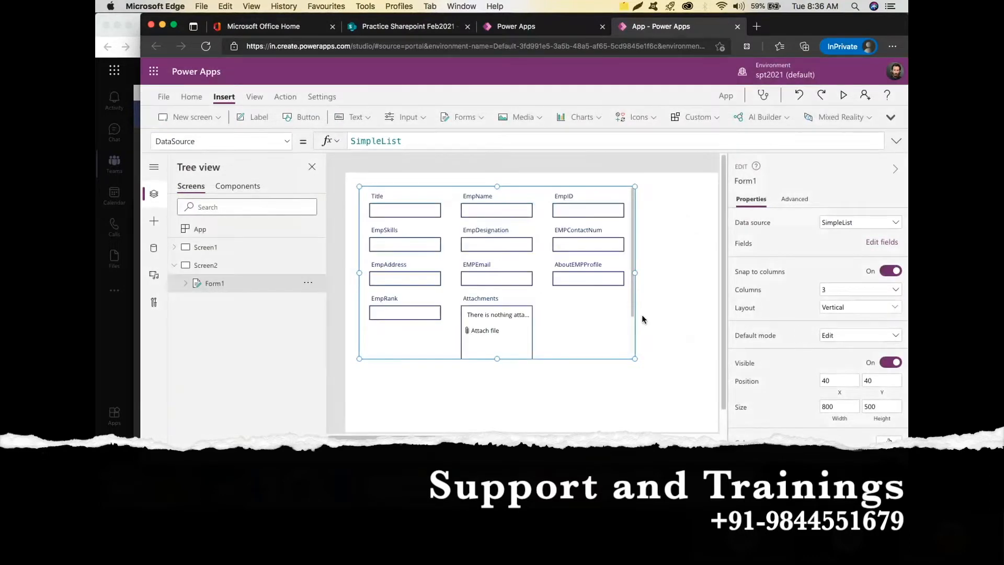
{"action": "left_click", "coordinate": [871, 292]}
{"action": "left_click", "coordinate": [871, 308]}
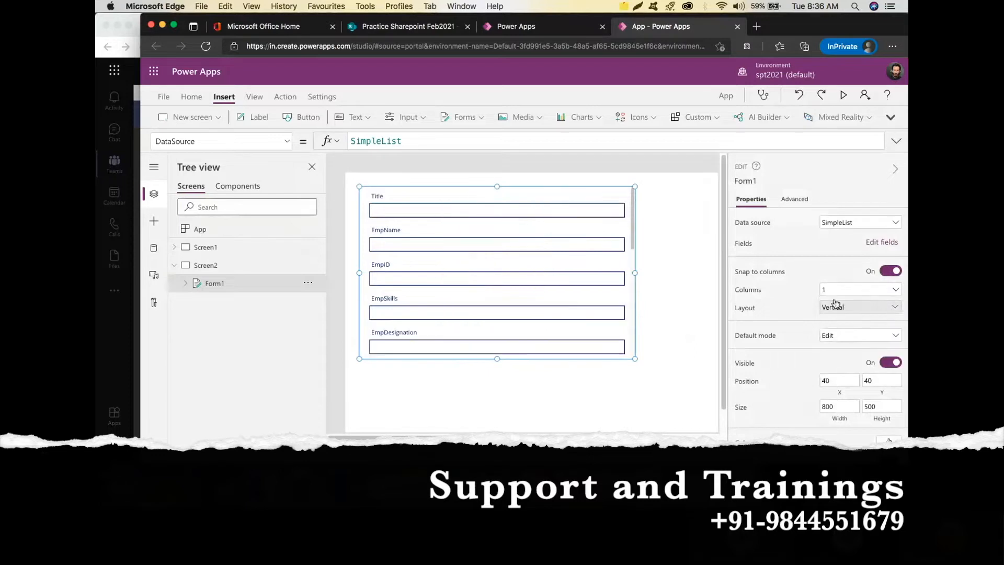
{"action": "left_click_drag", "start_coordinate": [547, 184], "coordinate": [565, 224]}
{"action": "left_click", "coordinate": [223, 264]}
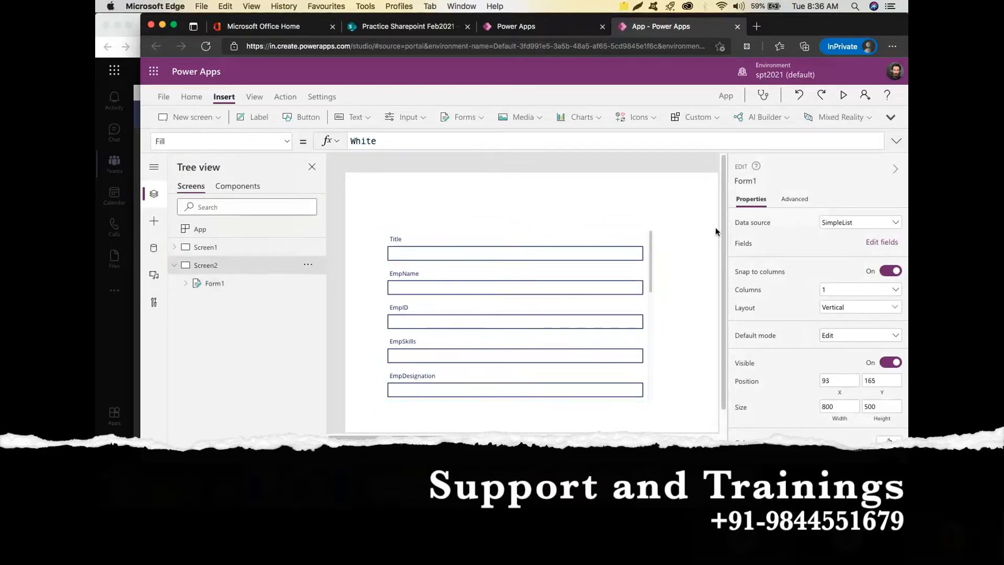
Find the EMPContactNum and EmpDesignation cards in the form and collapse them in the tree.
{"action": "left_click", "coordinate": [896, 170]}
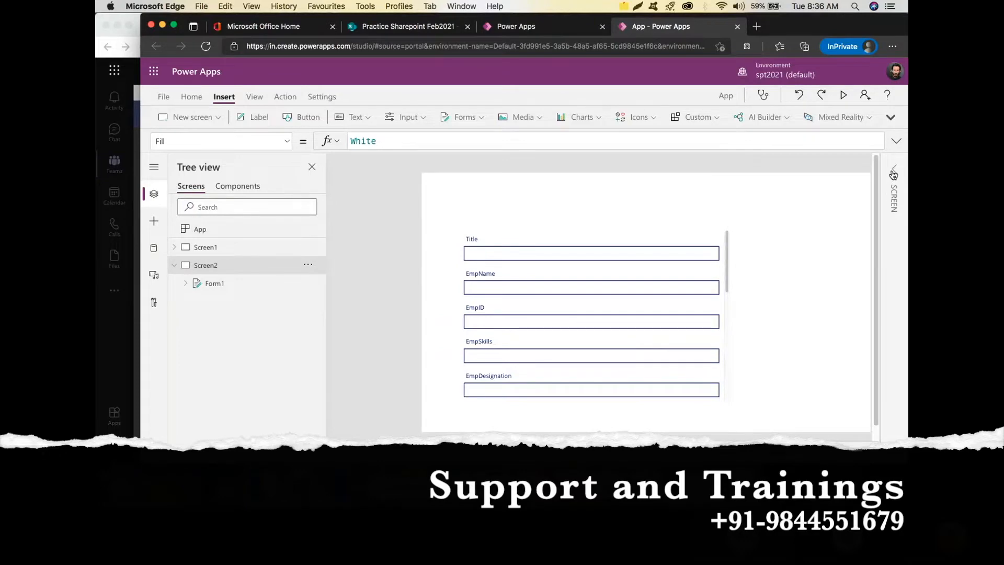
{"action": "left_click", "coordinate": [893, 172]}
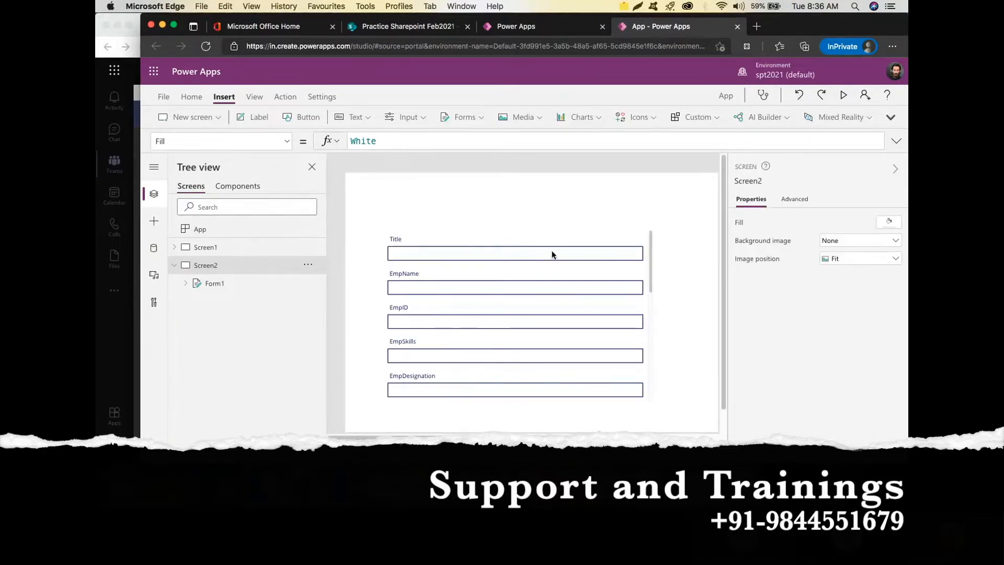
{"action": "scroll", "coordinate": [555, 230], "scroll_direction": "down", "scroll_amount": 4}
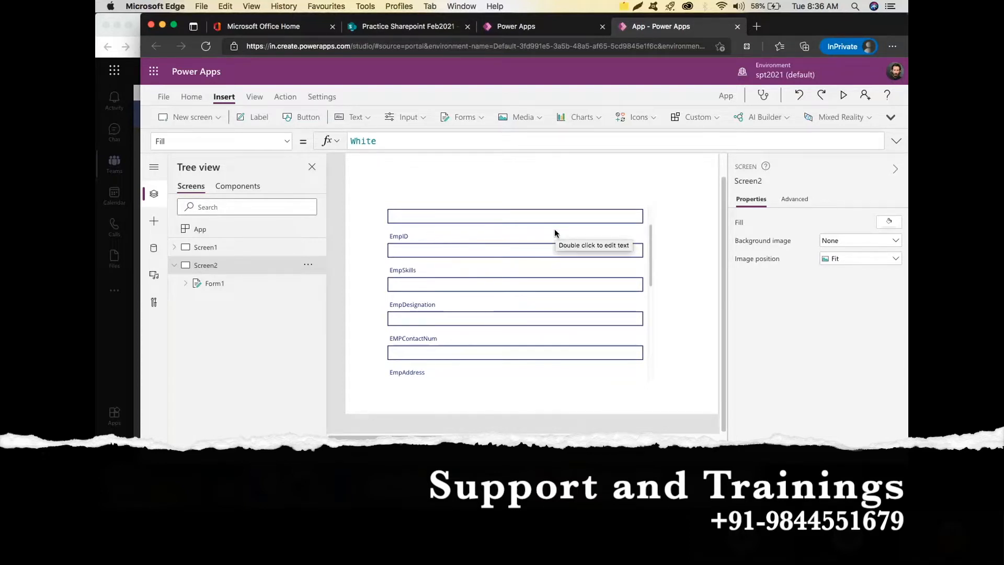
{"action": "scroll", "coordinate": [588, 274], "scroll_direction": "down", "scroll_amount": 1}
{"action": "scroll", "coordinate": [588, 277], "scroll_direction": "down", "scroll_amount": 3}
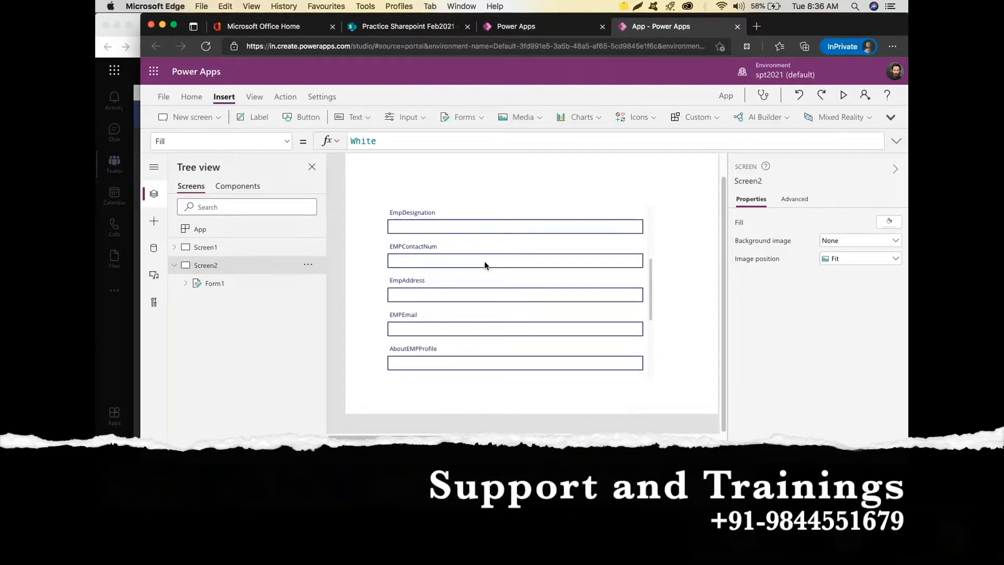
{"action": "left_click", "coordinate": [484, 264]}
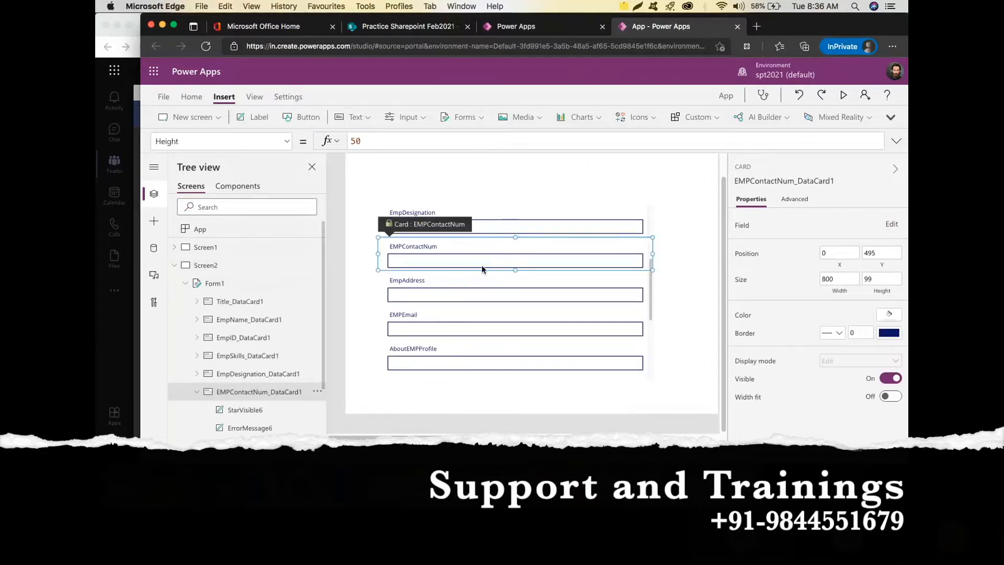
{"action": "scroll", "coordinate": [503, 292], "scroll_direction": "up", "scroll_amount": 1}
{"action": "scroll", "coordinate": [501, 282], "scroll_direction": "up", "scroll_amount": 2}
{"action": "left_click", "coordinate": [502, 268]}
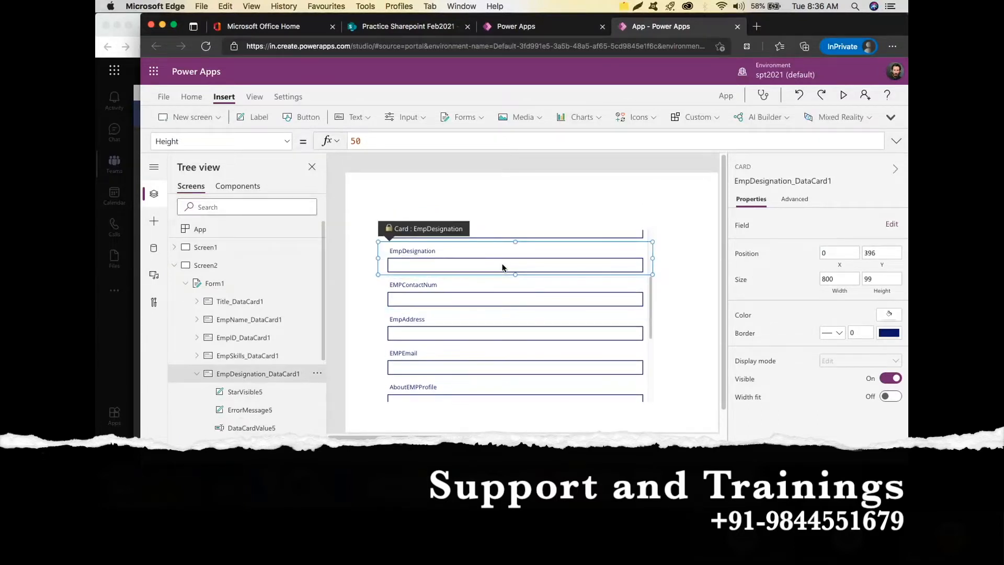
{"action": "left_click", "coordinate": [197, 373]}
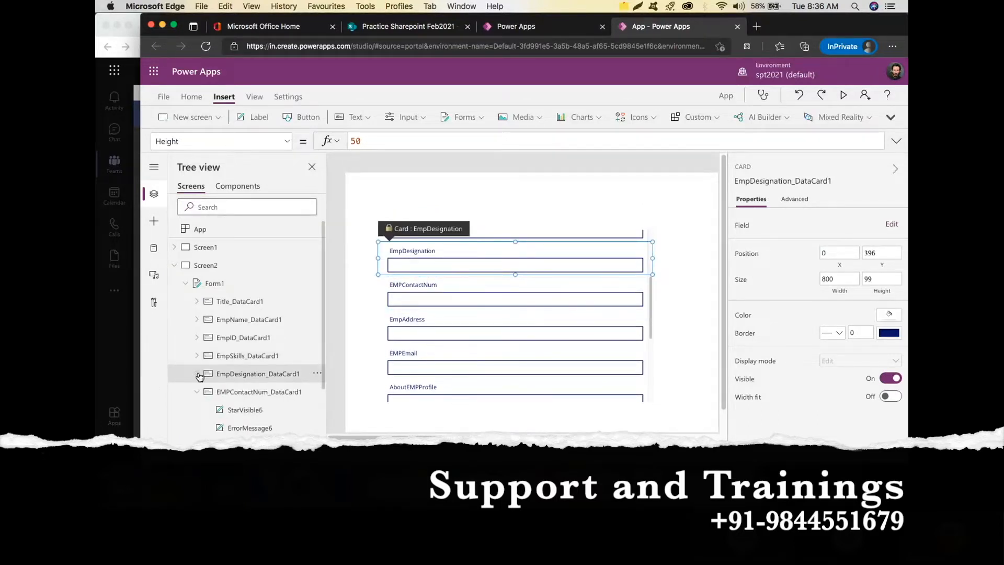
{"action": "left_click", "coordinate": [197, 392]}
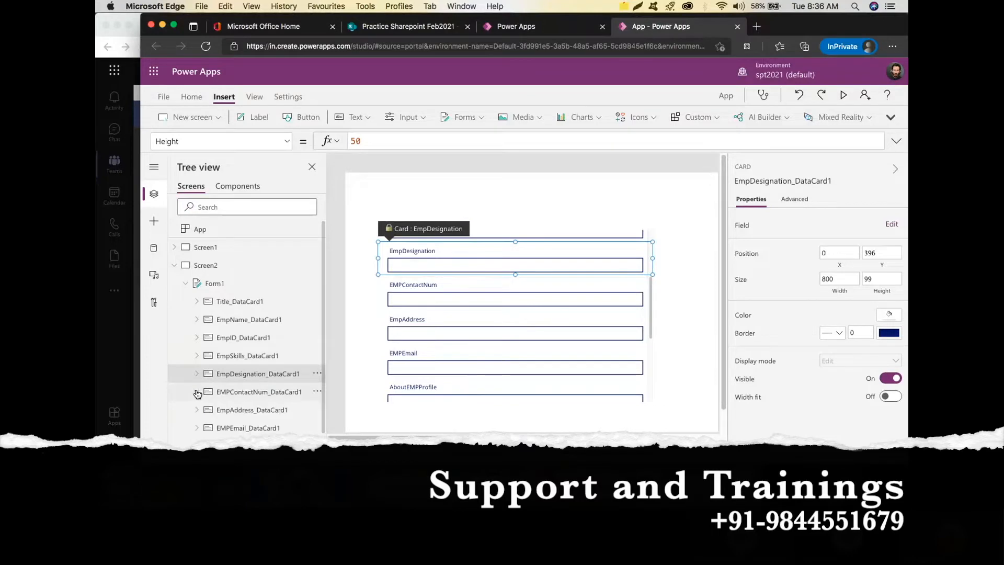
Delete the EMPContactNum, EmpAddress and EMPEmail cards from Form1.
{"action": "left_click", "coordinate": [317, 392]}
{"action": "left_click", "coordinate": [345, 318]}
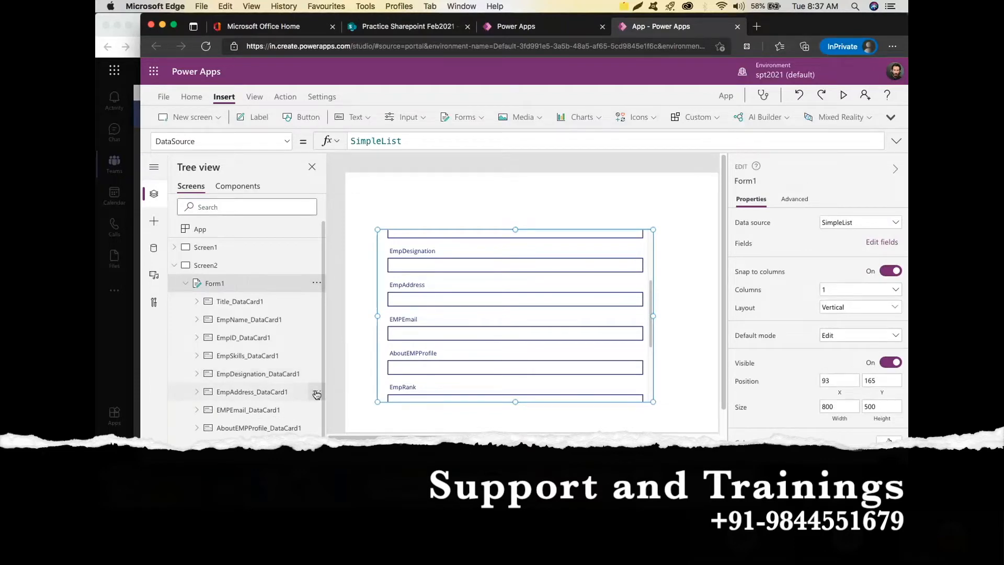
{"action": "left_click", "coordinate": [316, 392]}
{"action": "left_click", "coordinate": [345, 321]}
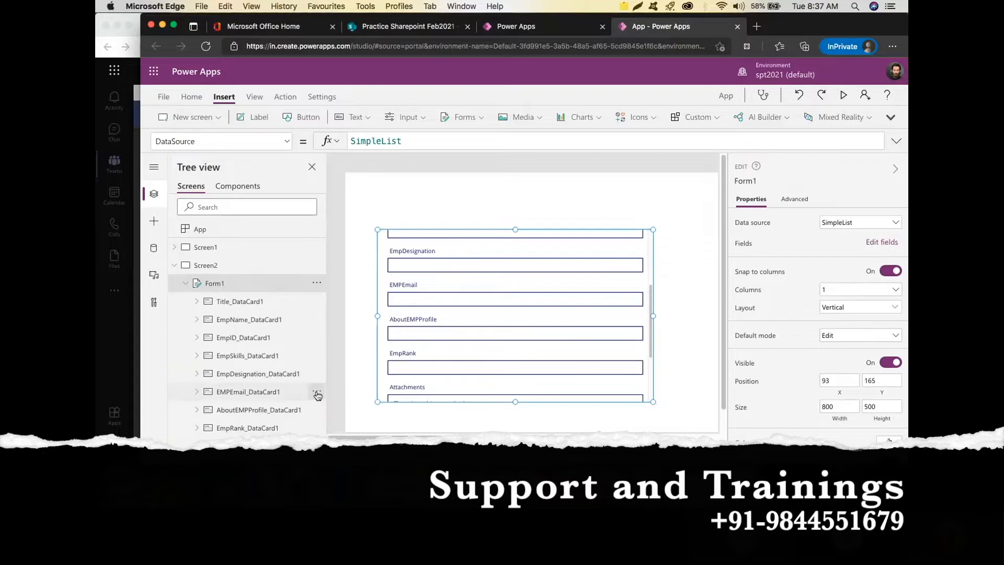
{"action": "left_click", "coordinate": [317, 392]}
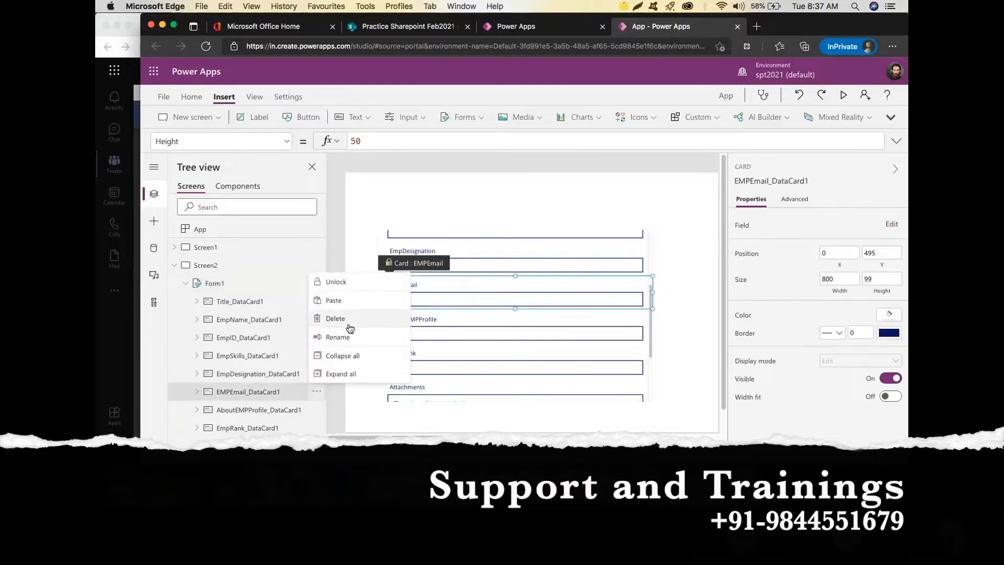
{"action": "left_click", "coordinate": [348, 321]}
Delete the AboutEMPProfile, EmpRank and Attachments cards from Form1.
{"action": "left_click", "coordinate": [317, 393]}
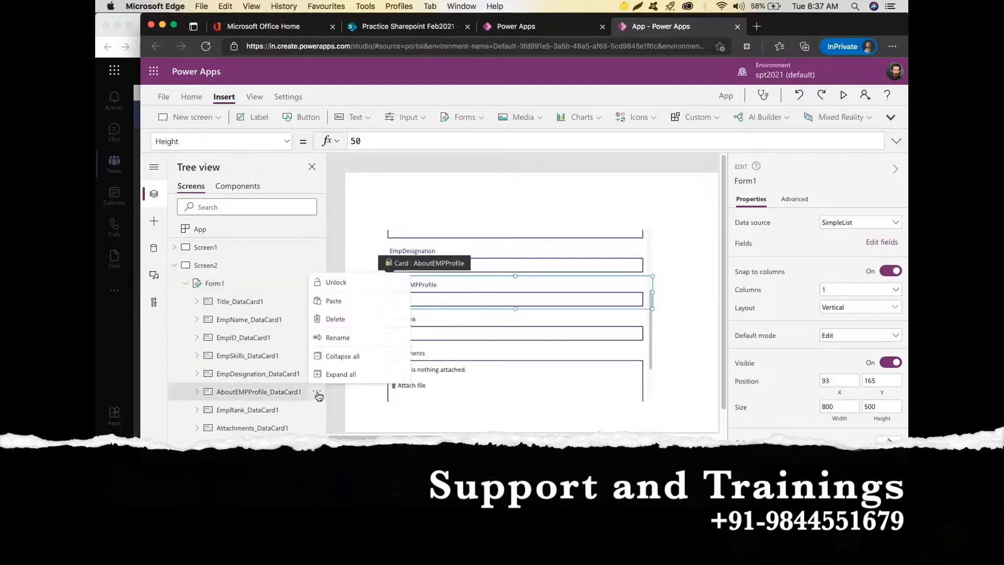
{"action": "left_click", "coordinate": [347, 320]}
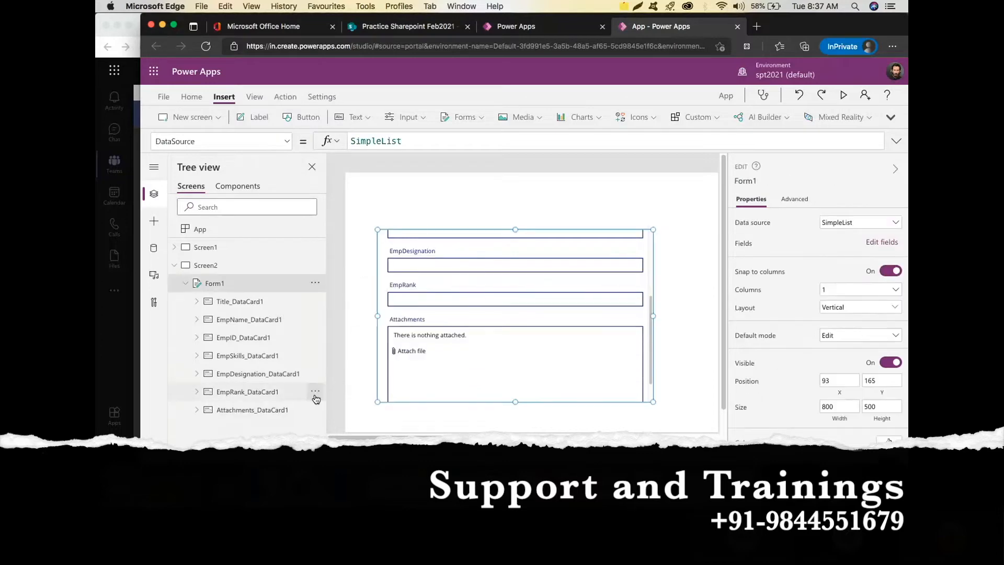
{"action": "left_click", "coordinate": [316, 392]}
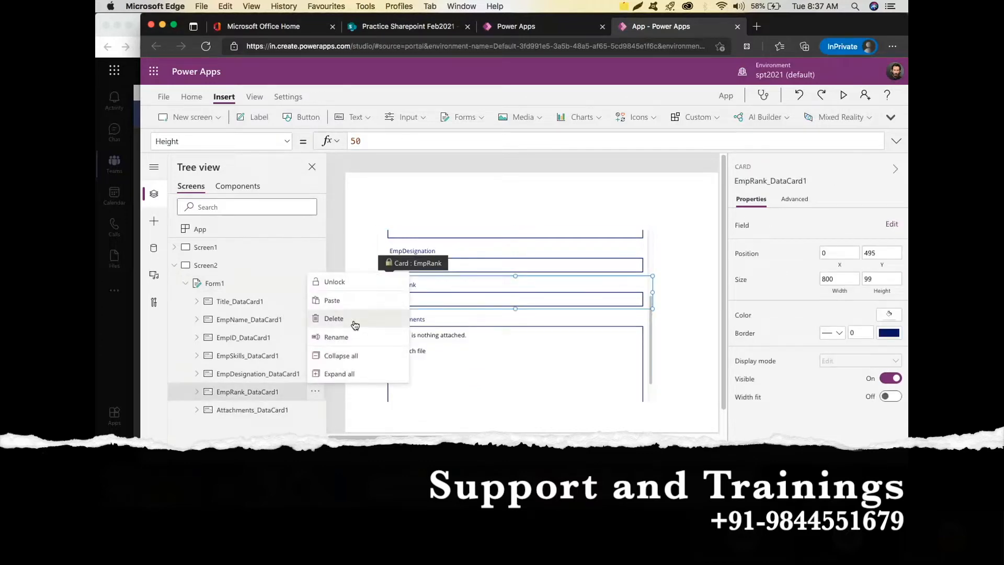
{"action": "left_click", "coordinate": [350, 320]}
{"action": "left_click", "coordinate": [315, 391]}
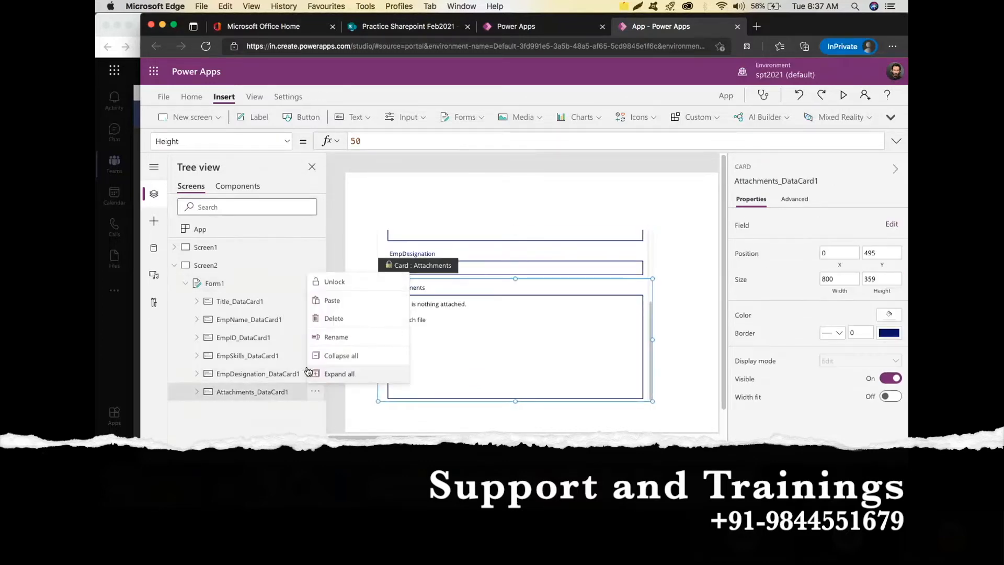
{"action": "left_click", "coordinate": [345, 317]}
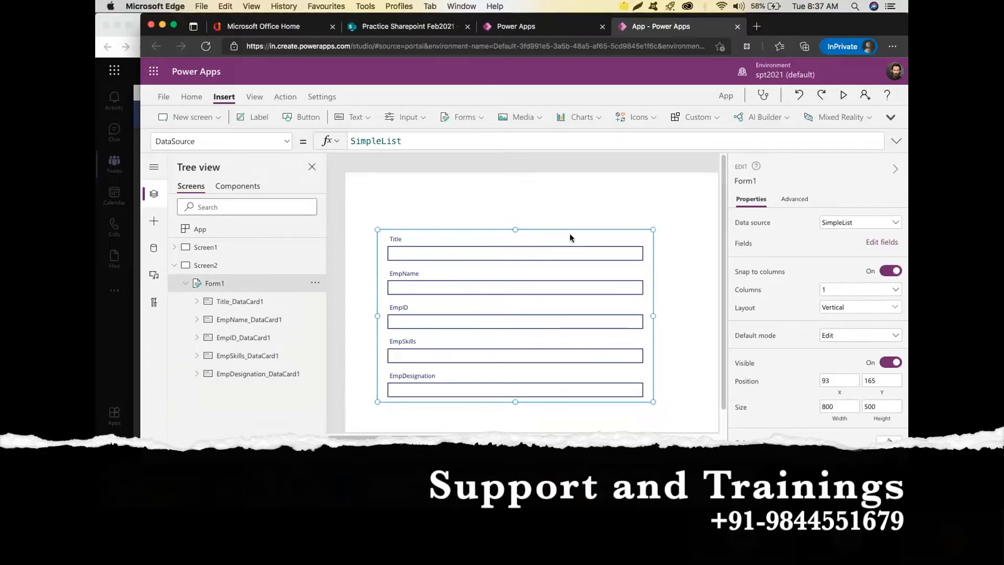
Place a new label above the form with the text 'Employee Info'.
{"action": "mouse_move", "coordinate": [572, 228]}
{"action": "left_mouse_down"}
{"action": "mouse_move", "coordinate": [578, 215]}
{"action": "mouse_move", "coordinate": [594, 215]}
{"action": "mouse_move", "coordinate": [588, 223]}
{"action": "left_mouse_up"}
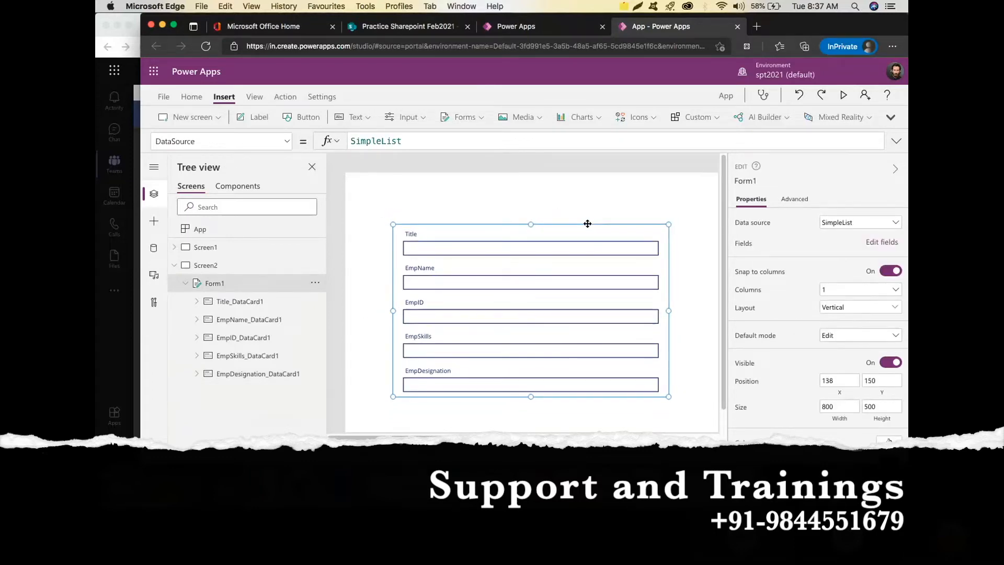
{"action": "left_click", "coordinate": [259, 117]}
{"action": "left_click_drag", "start_coordinate": [393, 190], "coordinate": [492, 193]}
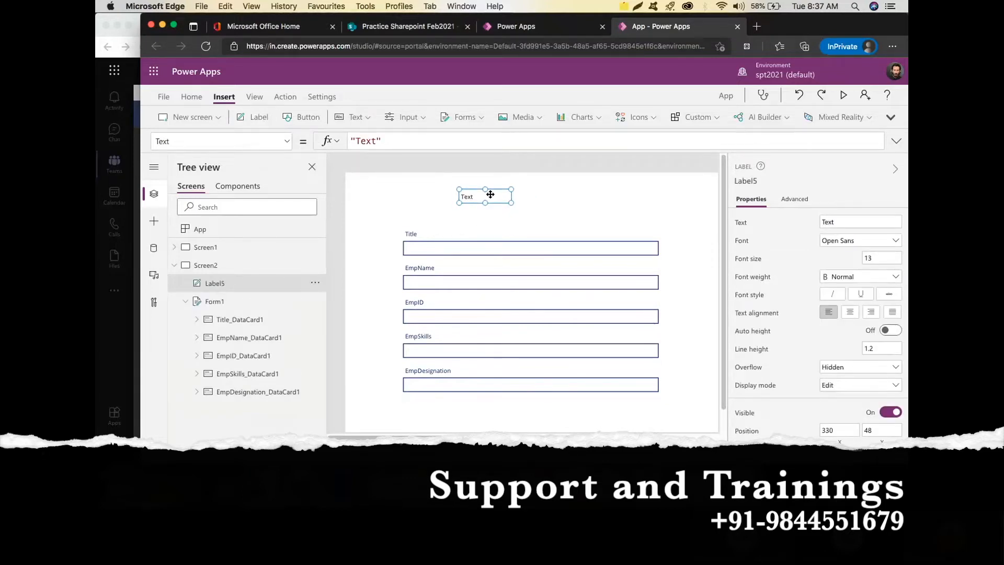
{"action": "double_click", "coordinate": [492, 193]}
{"action": "left_click", "coordinate": [872, 225]}
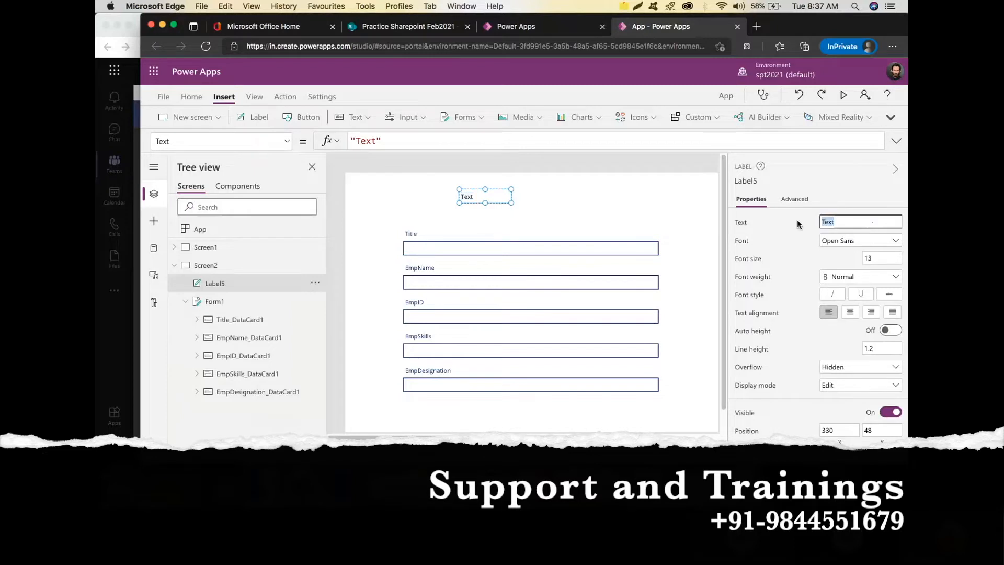
{"action": "type", "text": "Employee Info"}
Give the heading font size 20 in Lato Black and widen it to one line.
{"action": "left_click", "coordinate": [865, 258]}
{"action": "type", "text": "20"}
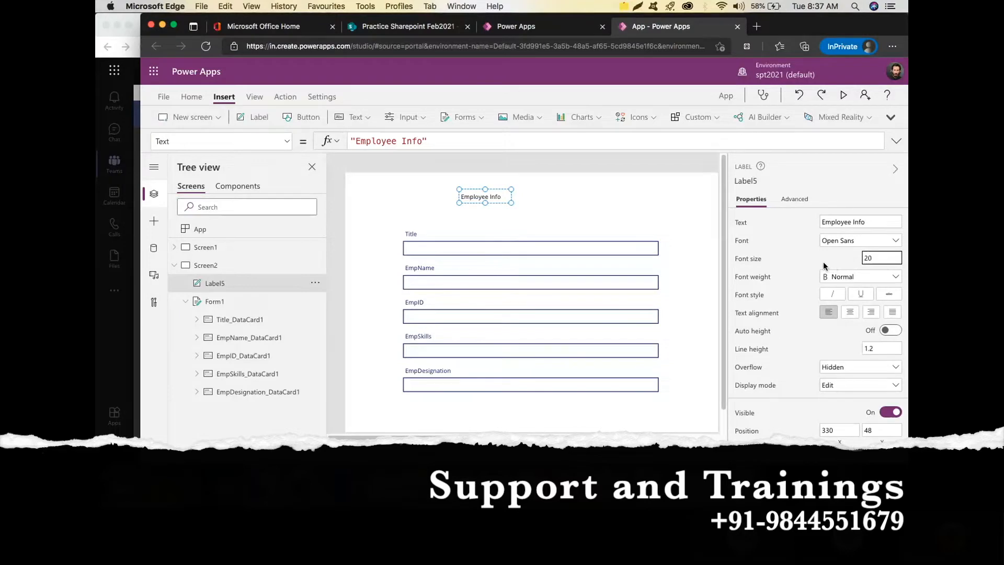
{"action": "left_click", "coordinate": [844, 241]}
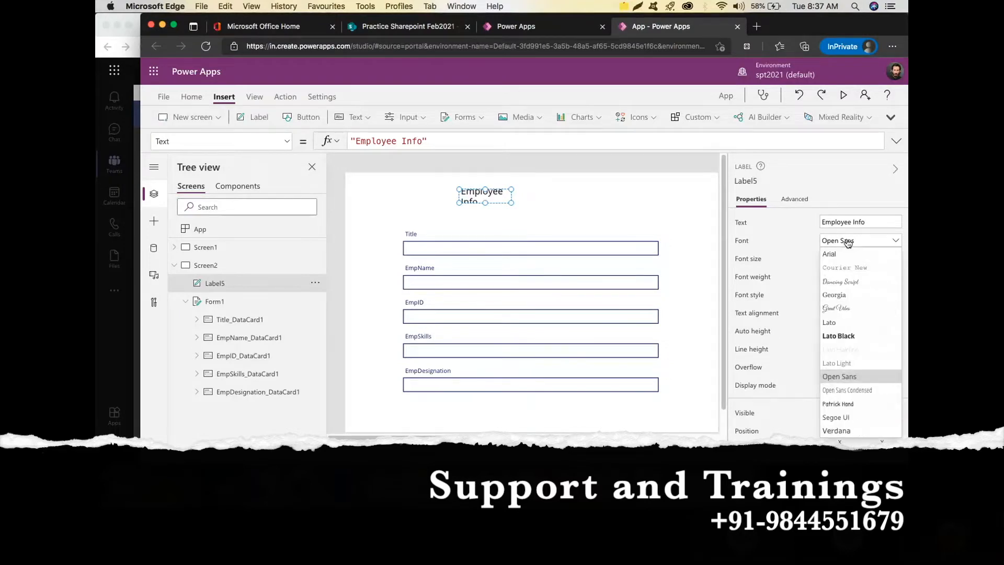
{"action": "left_click", "coordinate": [863, 337]}
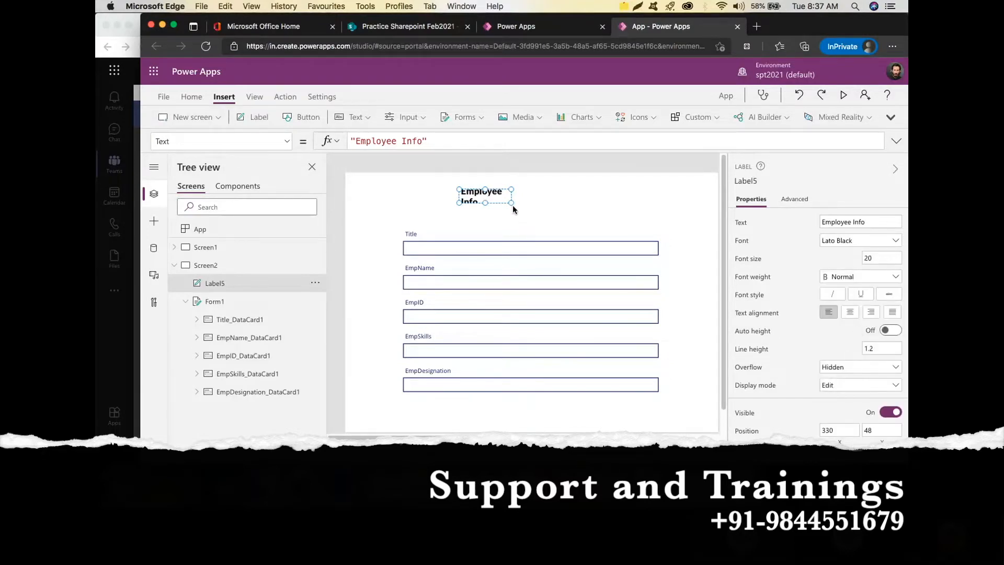
{"action": "left_click_drag", "start_coordinate": [511, 203], "coordinate": [623, 209]}
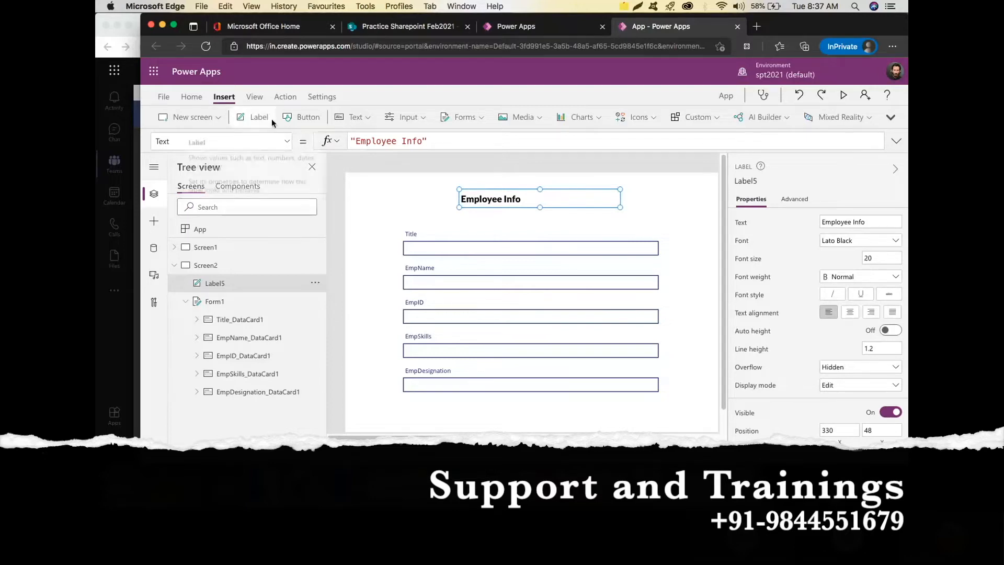
Apply the Forest theme to the app, then select Screen2.
{"action": "left_click", "coordinate": [191, 97]}
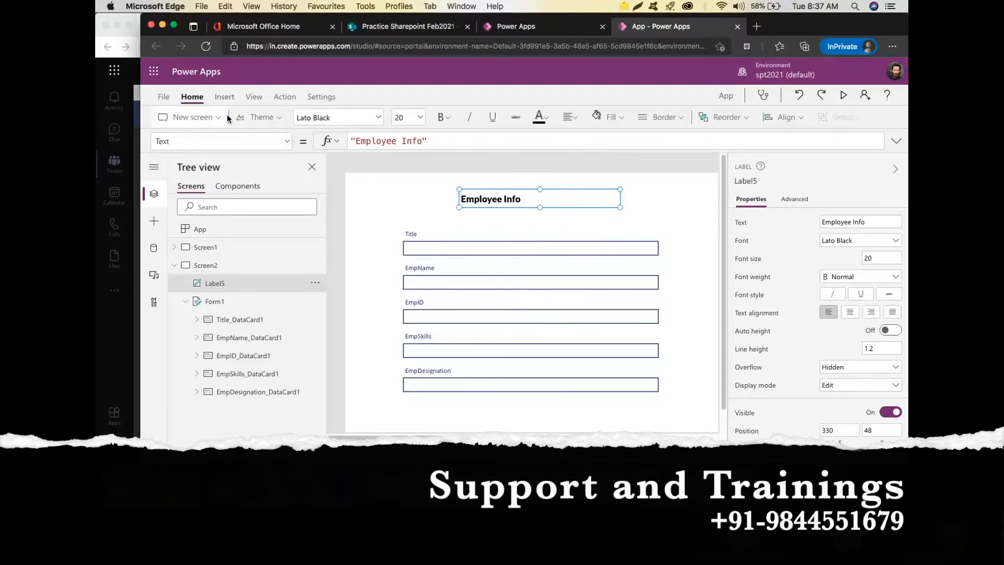
{"action": "left_click", "coordinate": [275, 118]}
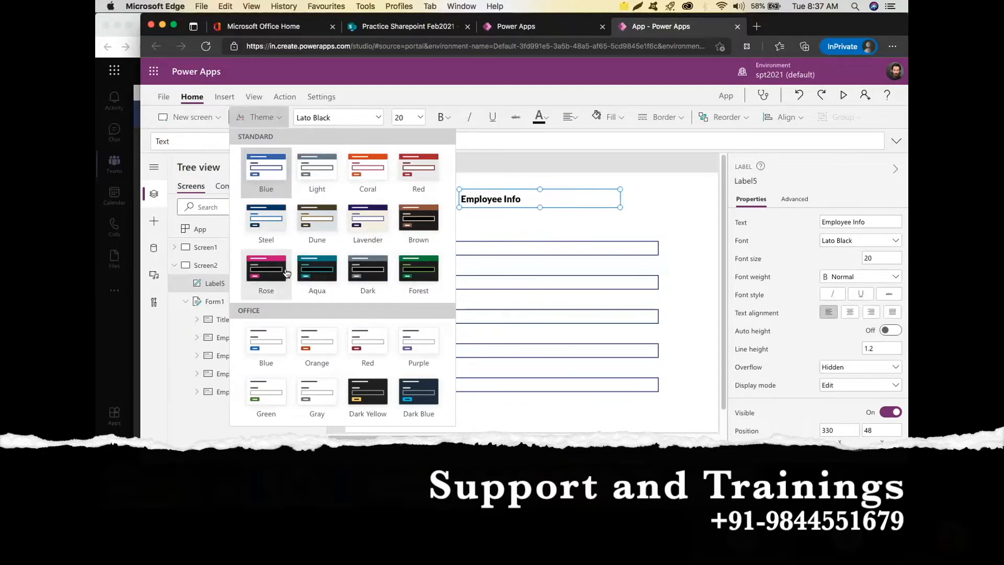
{"action": "left_click", "coordinate": [414, 268]}
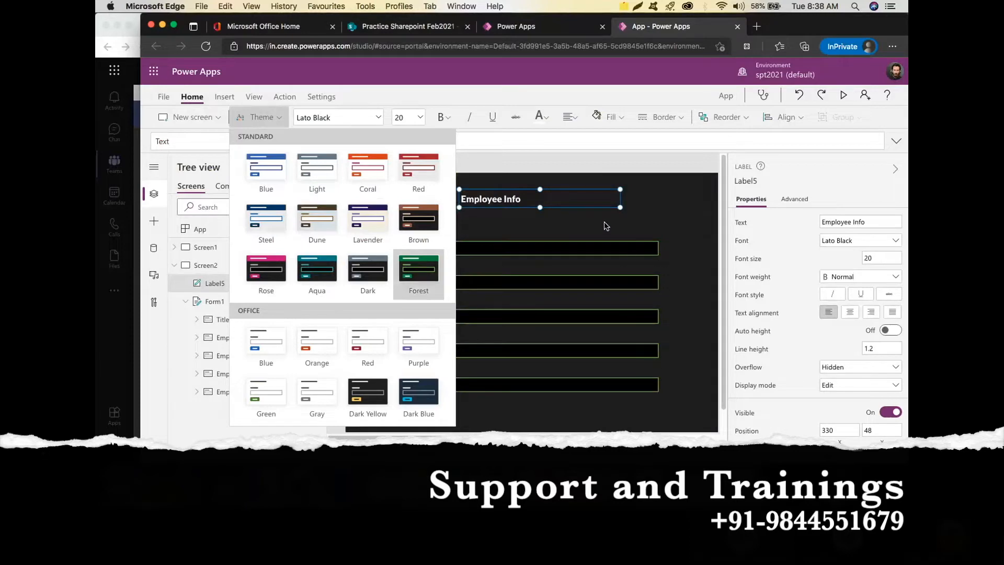
{"action": "left_click", "coordinate": [526, 235]}
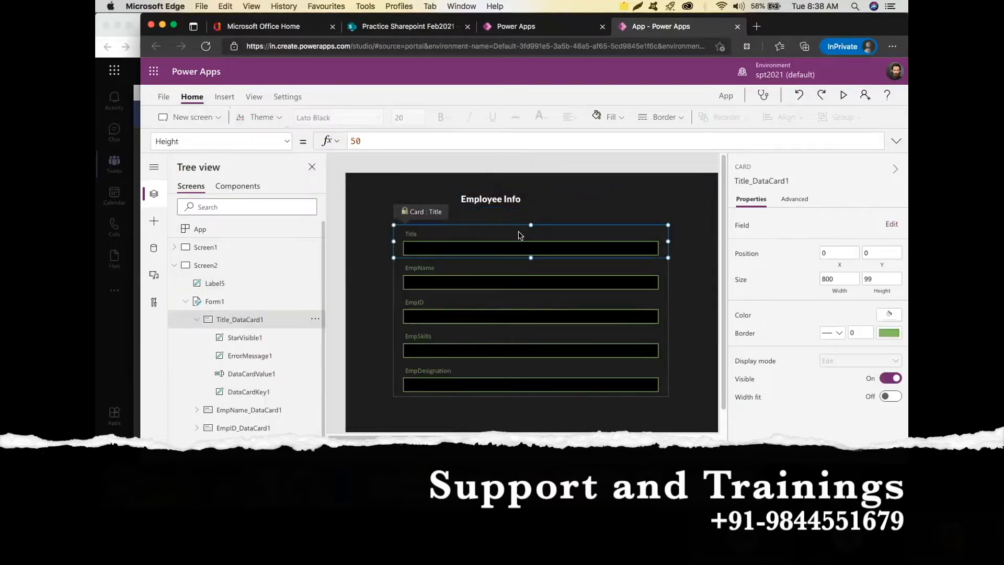
{"action": "left_click", "coordinate": [693, 279]}
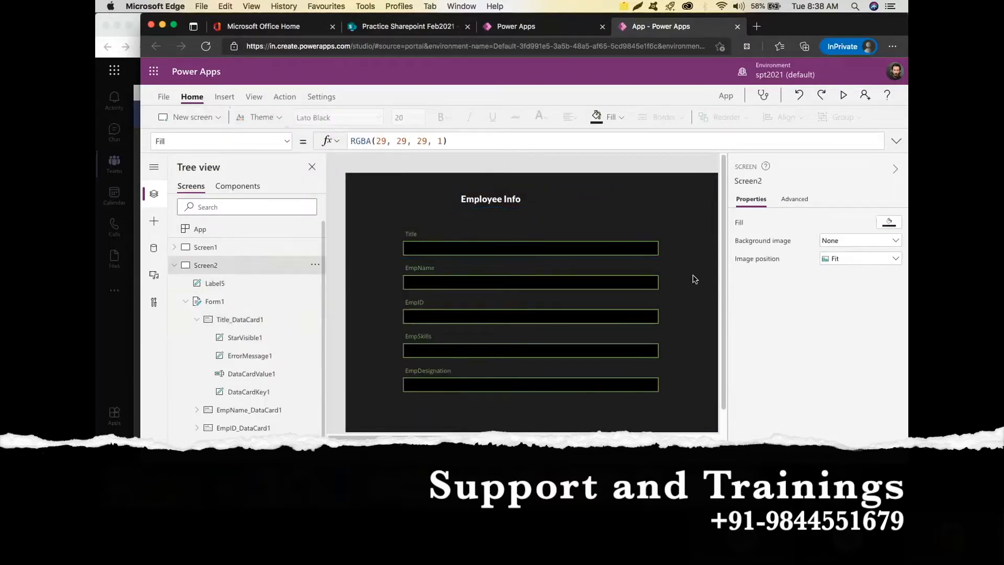
{"action": "scroll", "coordinate": [564, 286], "scroll_direction": "down", "scroll_amount": 1}
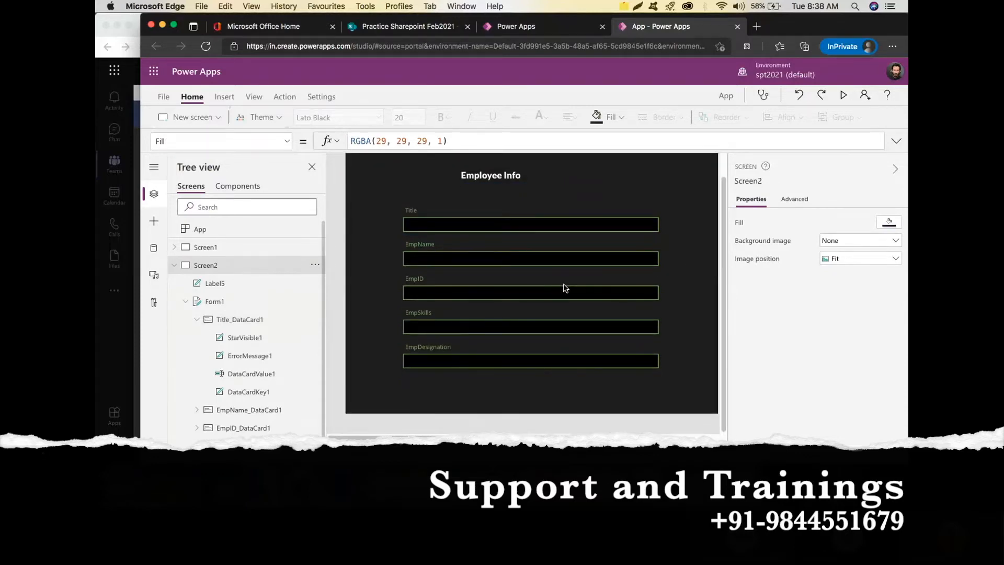
Add a button labelled 'Next' below the EmpDesignation field on Screen2.
{"action": "left_click", "coordinate": [225, 97]}
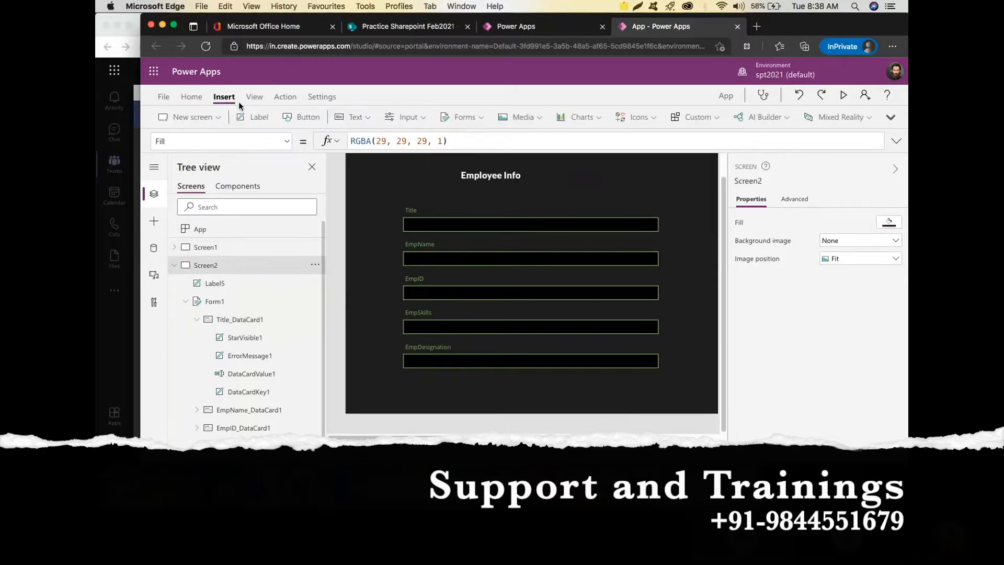
{"action": "left_click", "coordinate": [301, 116]}
{"action": "left_click_drag", "start_coordinate": [394, 171], "coordinate": [436, 397]}
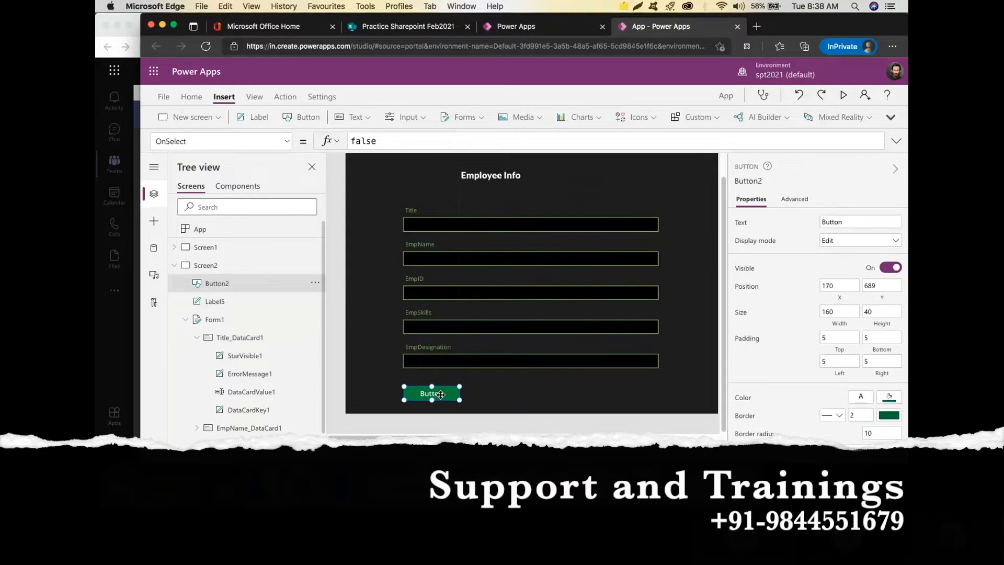
{"action": "type", "text": "Next"}
{"action": "left_click", "coordinate": [175, 266]}
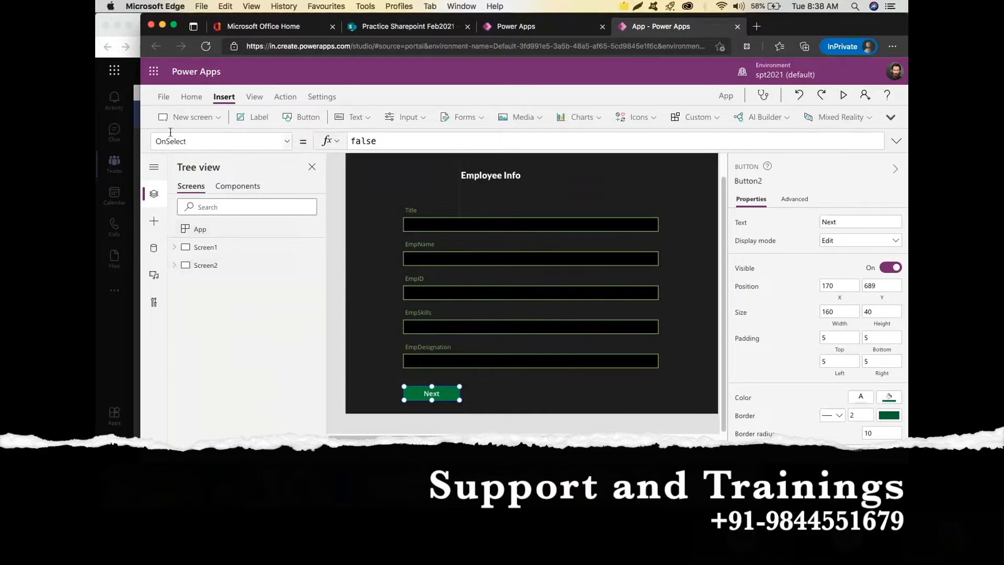
Add blank Screen3 holding edit form Form2 bound to SimpleList.
{"action": "left_click", "coordinate": [206, 116]}
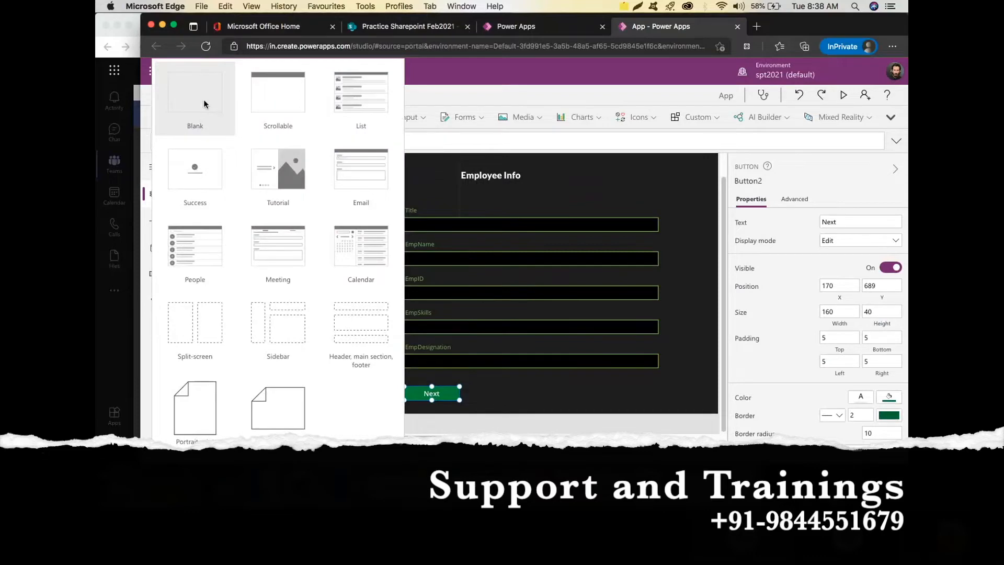
{"action": "left_click", "coordinate": [204, 104]}
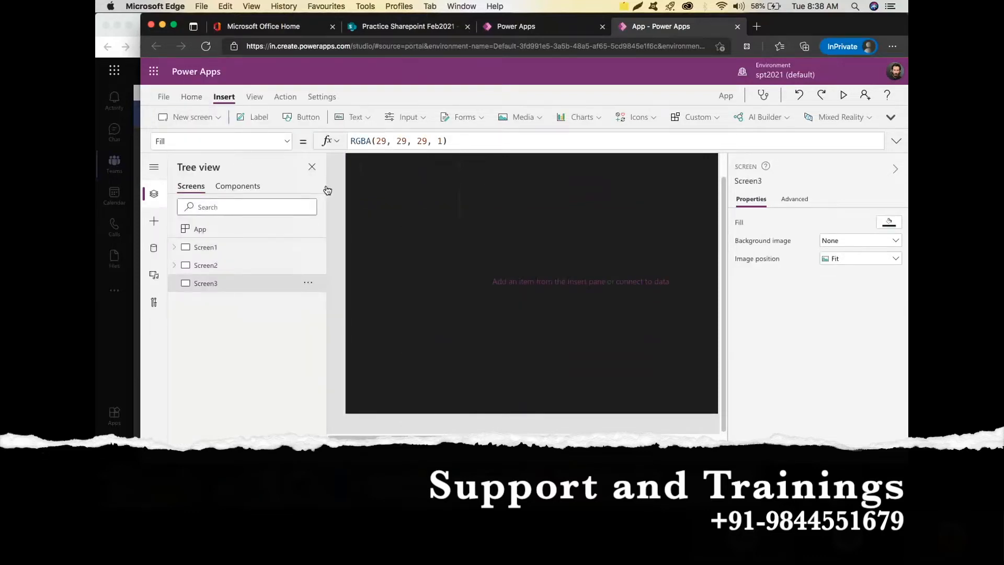
{"action": "left_click", "coordinate": [480, 118]}
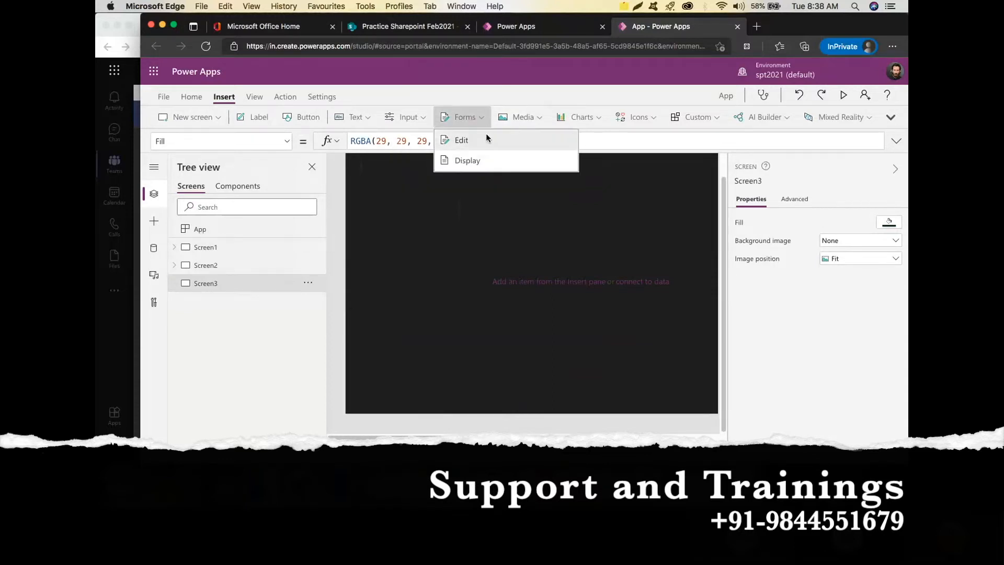
{"action": "left_click", "coordinate": [485, 139]}
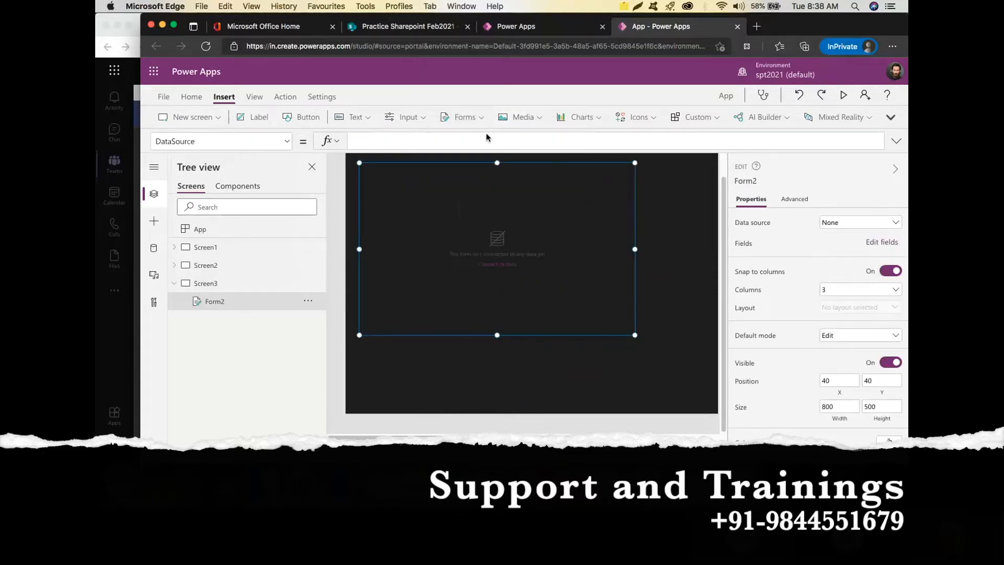
{"action": "left_click", "coordinate": [869, 226]}
{"action": "left_click", "coordinate": [829, 375]}
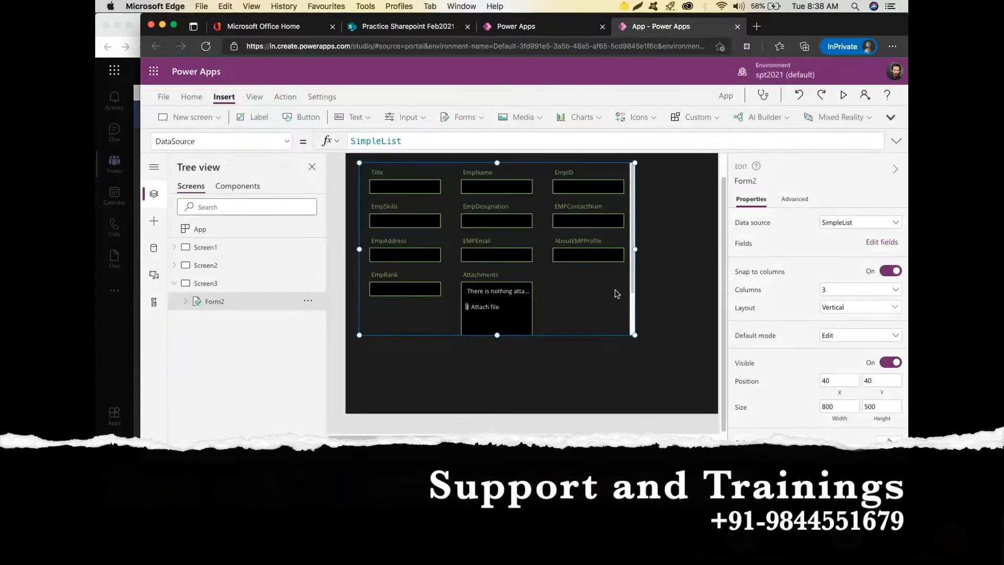
Remove the Title, EmpName, EmpSkills and EmpID fields from Form2.
{"action": "left_click", "coordinate": [876, 243]}
{"action": "left_click", "coordinate": [716, 220]}
{"action": "left_click", "coordinate": [735, 269]}
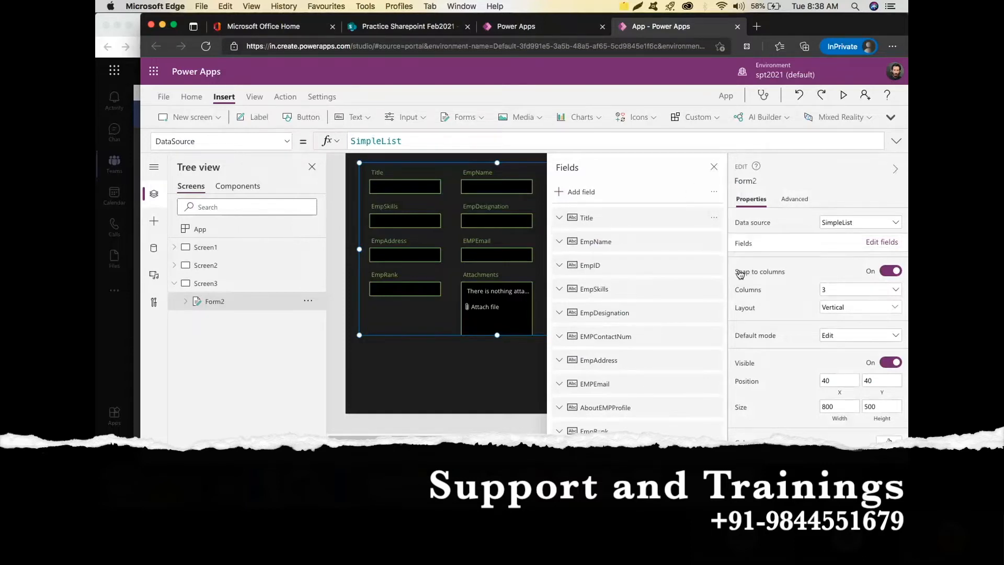
{"action": "left_click", "coordinate": [715, 242]}
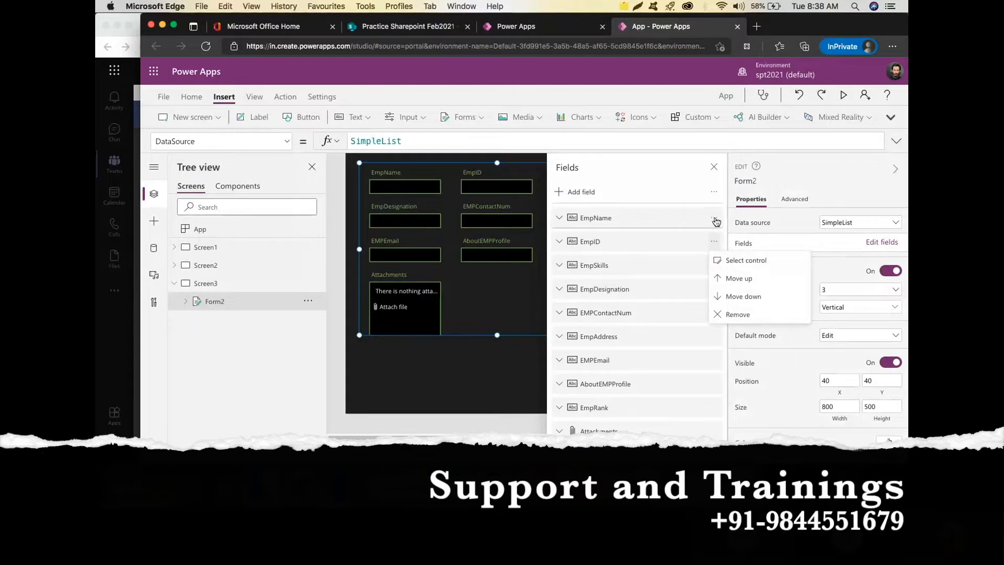
{"action": "left_click", "coordinate": [715, 219]}
{"action": "left_click", "coordinate": [756, 270]}
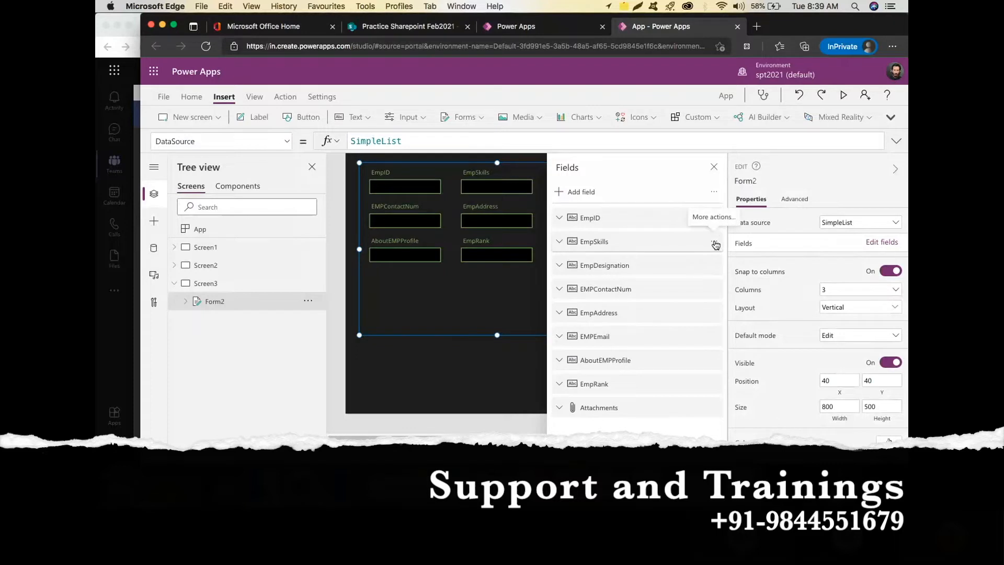
{"action": "left_click", "coordinate": [715, 245]}
{"action": "left_click", "coordinate": [757, 314]}
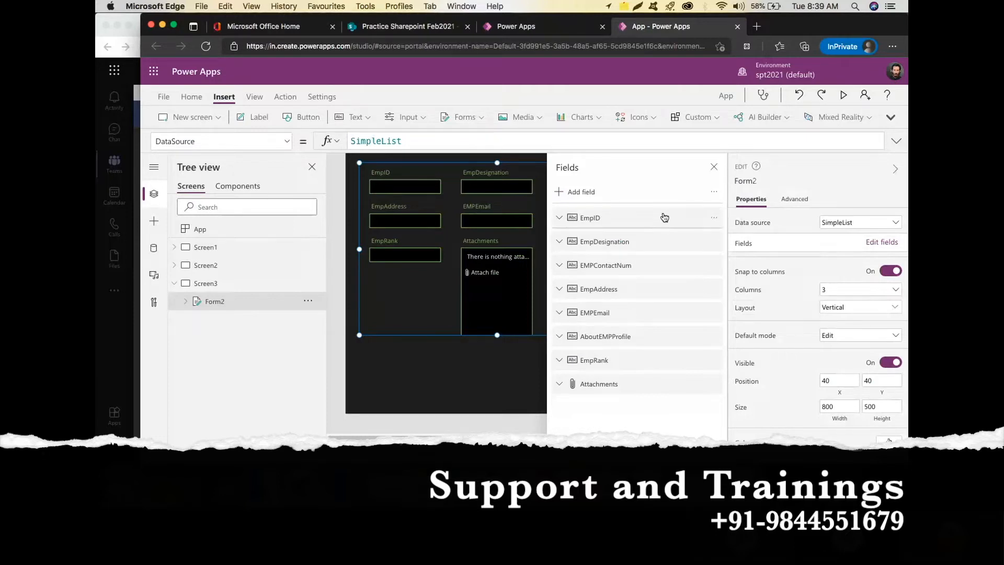
{"action": "left_click", "coordinate": [714, 217]}
{"action": "left_click", "coordinate": [738, 272]}
Remove the EmpDesignation, AboutEMPProfile, EmpRank and Attachments fields from Form2.
{"action": "left_click", "coordinate": [714, 219]}
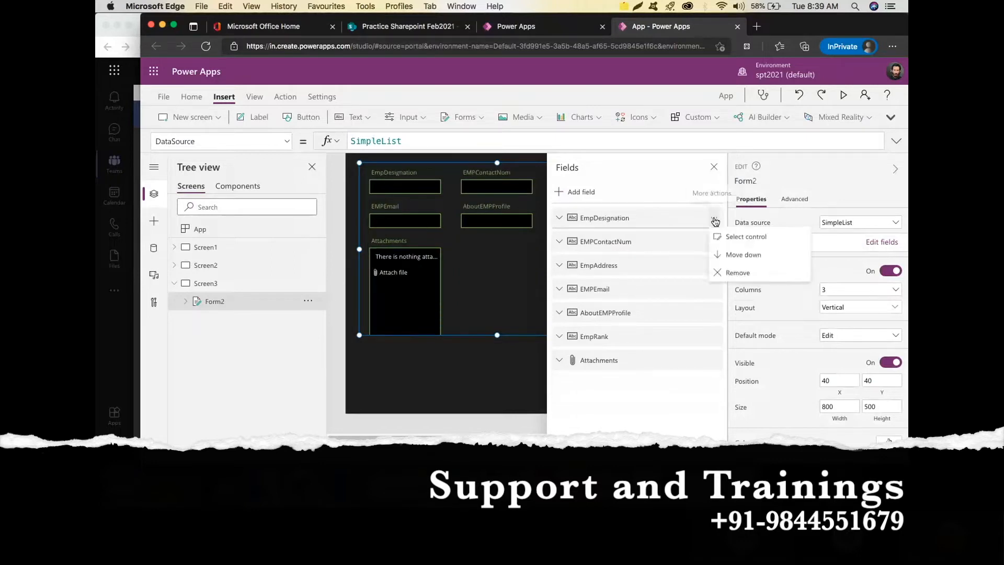
{"action": "left_click", "coordinate": [739, 272]}
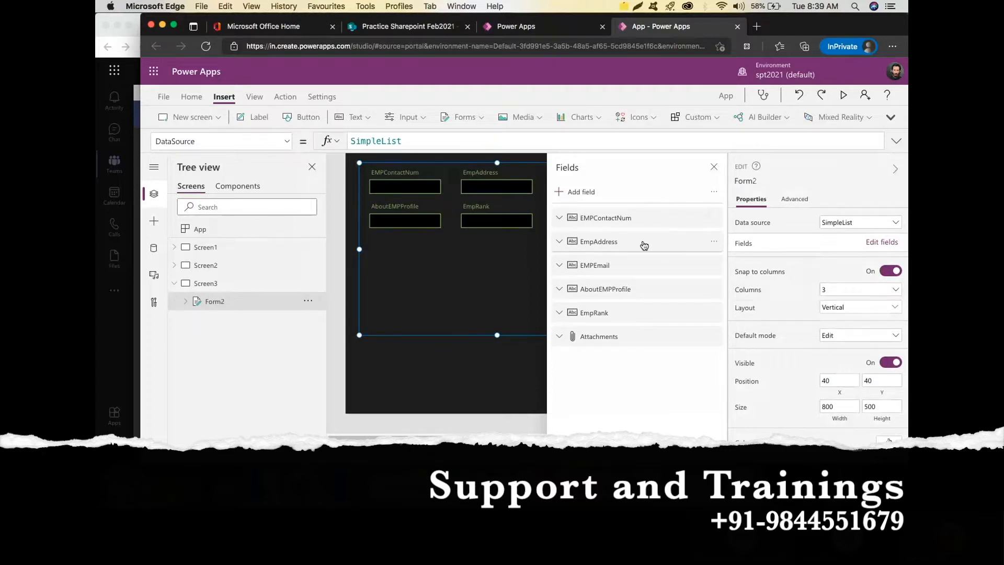
{"action": "left_click", "coordinate": [715, 288]}
{"action": "left_click", "coordinate": [753, 363]}
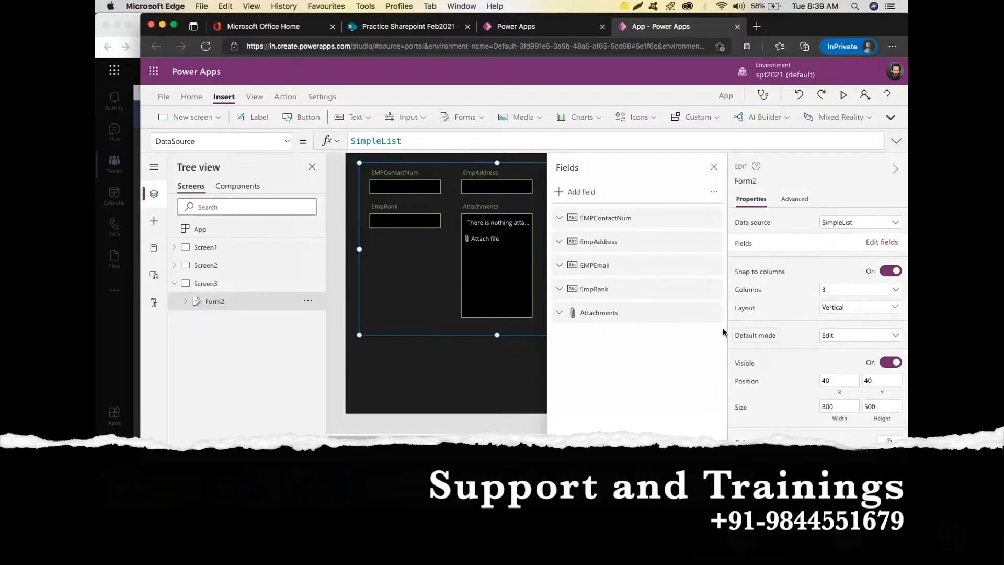
{"action": "left_click", "coordinate": [715, 289]}
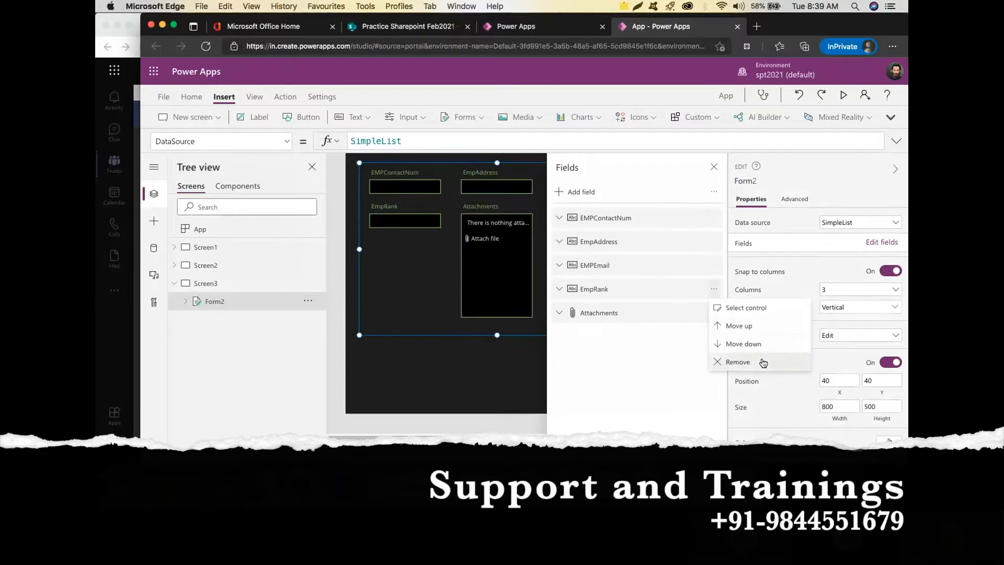
{"action": "left_click", "coordinate": [755, 362]}
{"action": "left_click", "coordinate": [714, 289]}
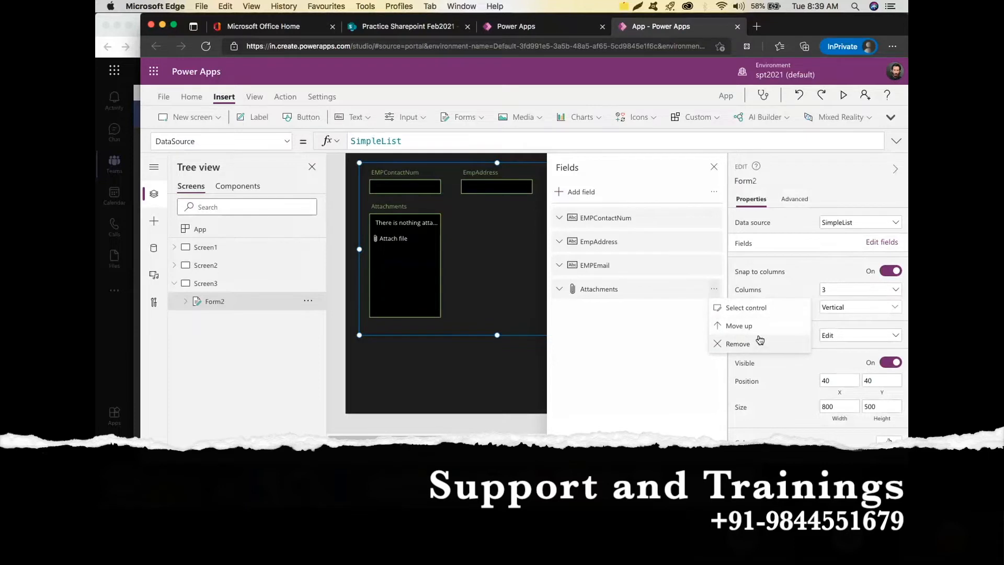
{"action": "left_click", "coordinate": [765, 345]}
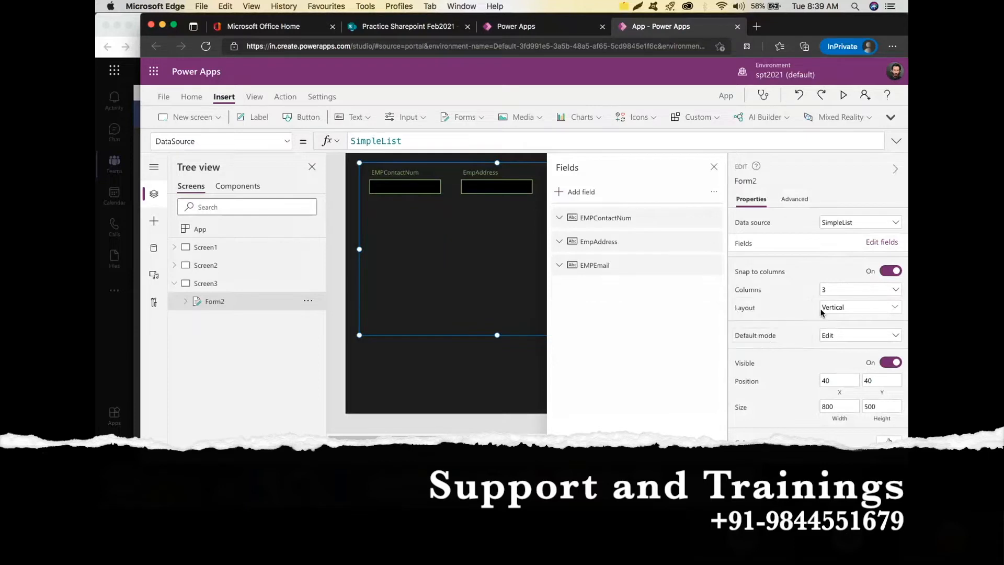
{"action": "left_click", "coordinate": [897, 290]}
Lay Form2's fields out in a single column and shrink the form to 319 high.
{"action": "left_click", "coordinate": [878, 303]}
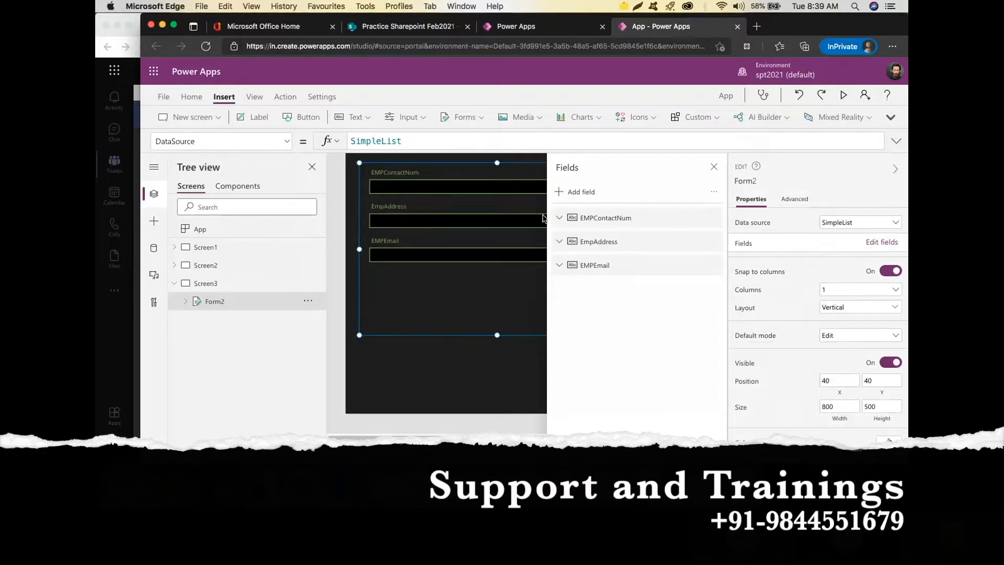
{"action": "left_click_drag", "start_coordinate": [497, 333], "coordinate": [512, 273]}
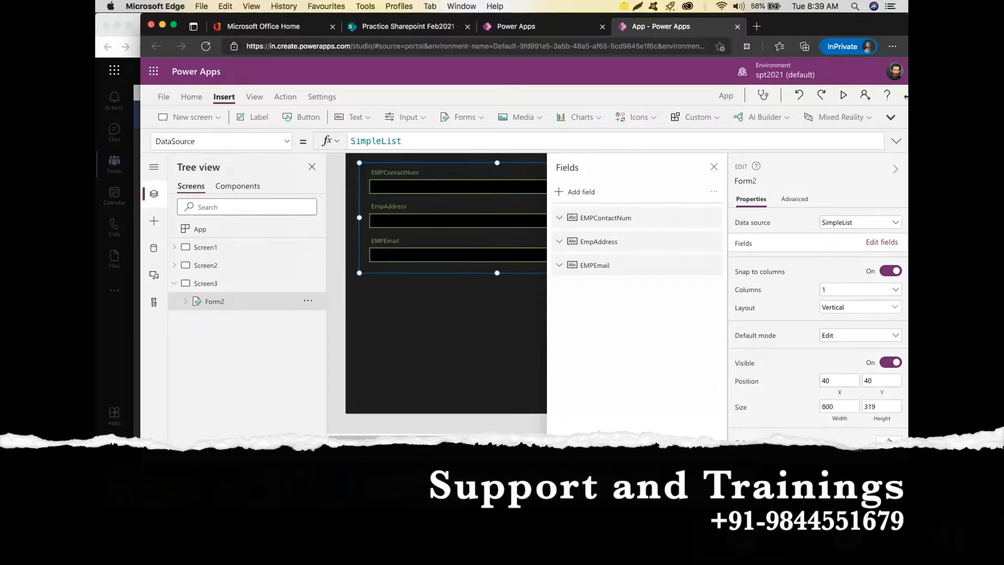
{"action": "left_click", "coordinate": [713, 166]}
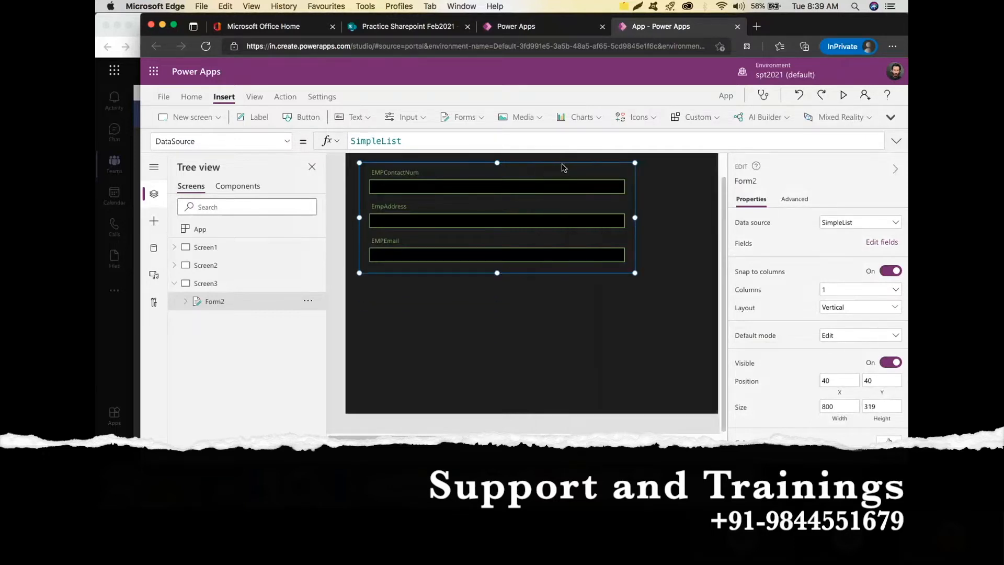
Move the whole Form2 down and right to position 105, 210.
{"action": "left_click", "coordinate": [582, 174]}
{"action": "left_click", "coordinate": [673, 183]}
{"action": "left_click", "coordinate": [519, 181]}
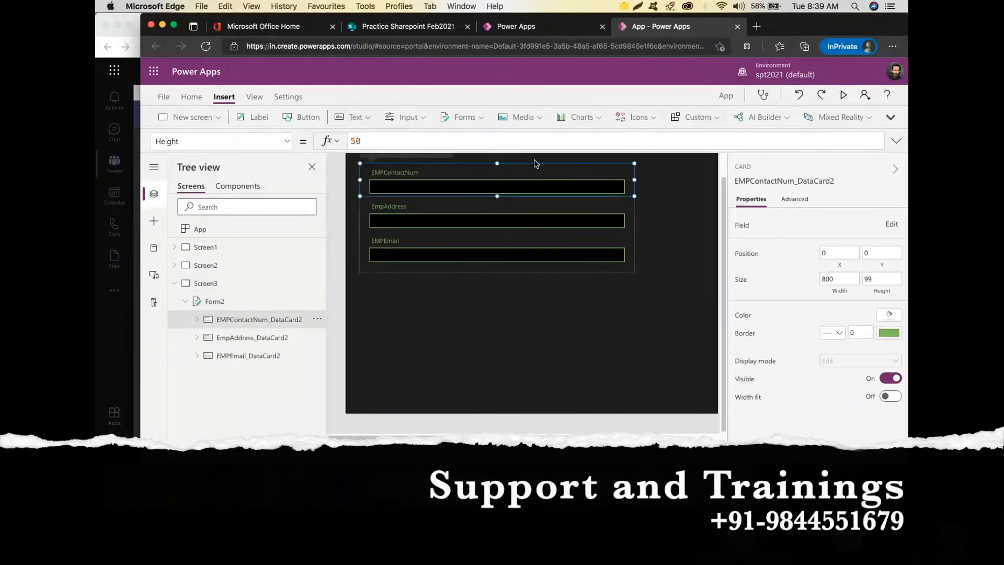
{"action": "left_click", "coordinate": [457, 280]}
{"action": "left_click", "coordinate": [488, 166]}
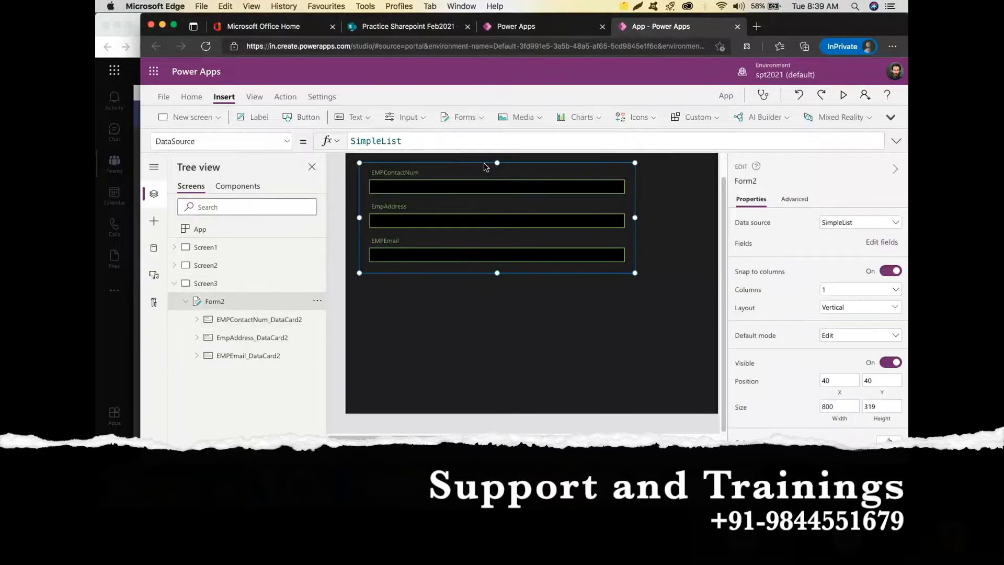
{"action": "left_click_drag", "start_coordinate": [486, 165], "coordinate": [508, 224]}
{"action": "scroll", "coordinate": [486, 195], "scroll_direction": "up", "scroll_amount": 2}
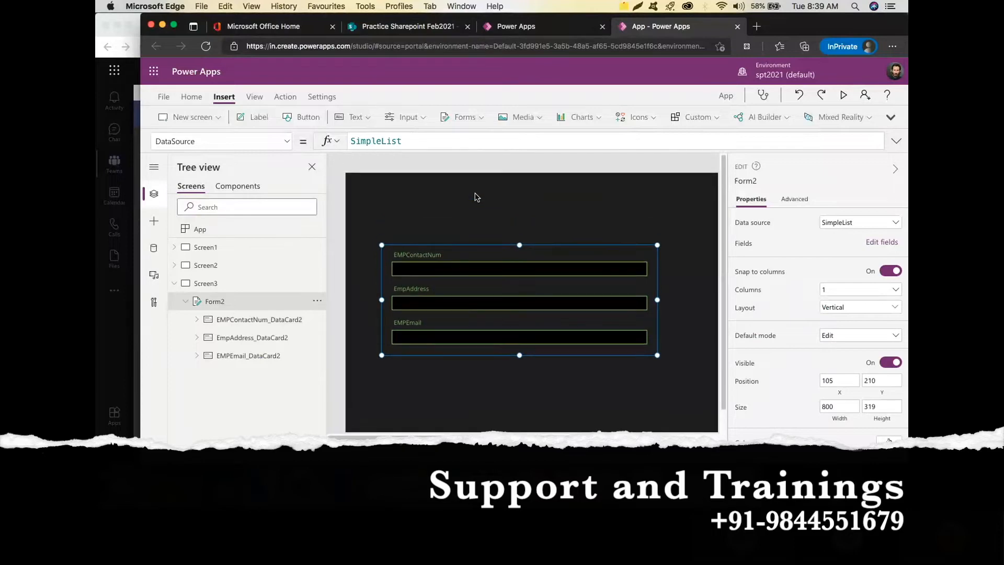
Add a top-centre label reading 'Employee Contact Info' at font size 20.
{"action": "left_click", "coordinate": [257, 117]}
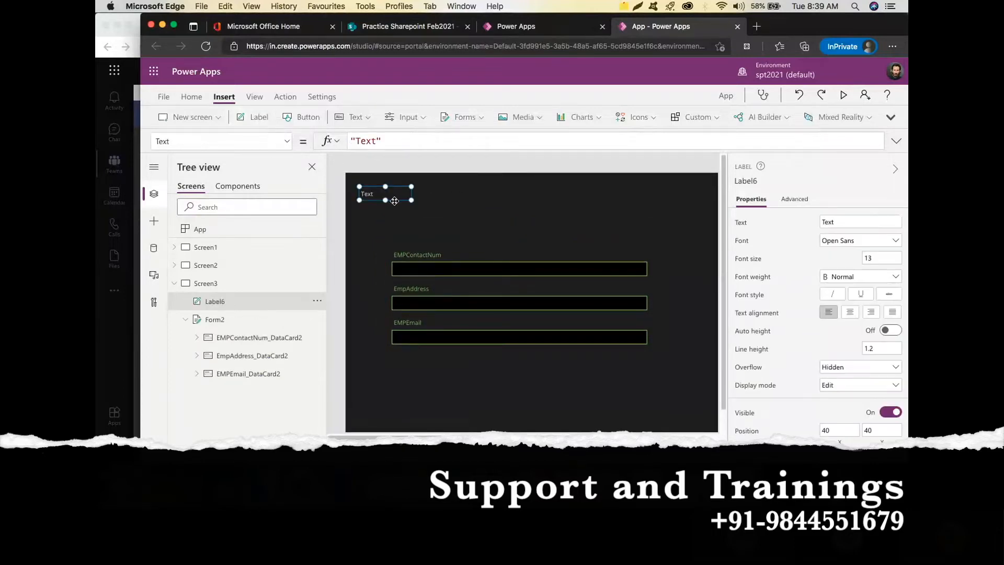
{"action": "left_click_drag", "start_coordinate": [394, 199], "coordinate": [603, 216]}
{"action": "left_click", "coordinate": [835, 221]}
{"action": "type", "text": "Employee"}
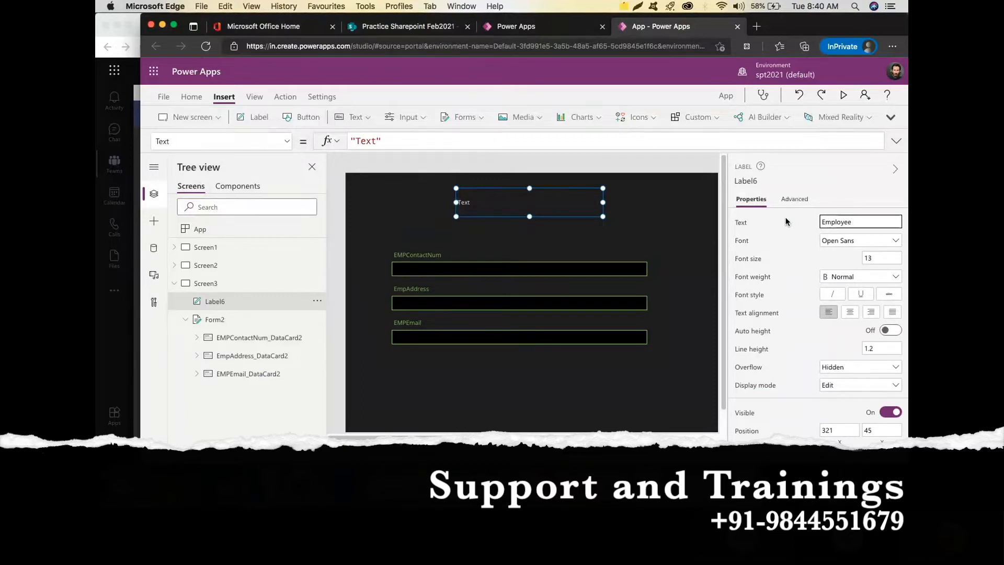
{"action": "type", "text": " Contact Info"}
{"action": "left_click", "coordinate": [875, 257]}
{"action": "type", "text": "20"}
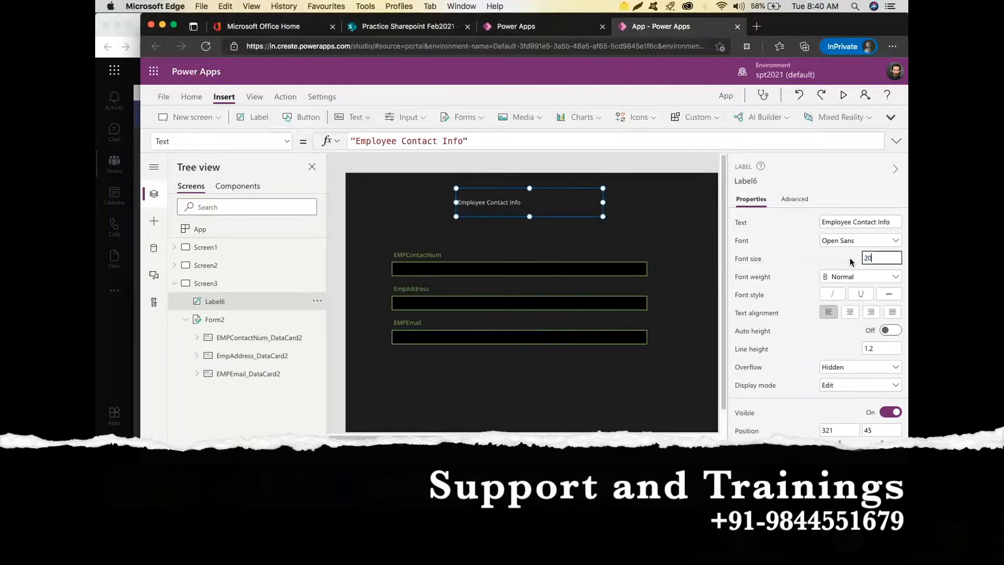
{"action": "left_click", "coordinate": [655, 249]}
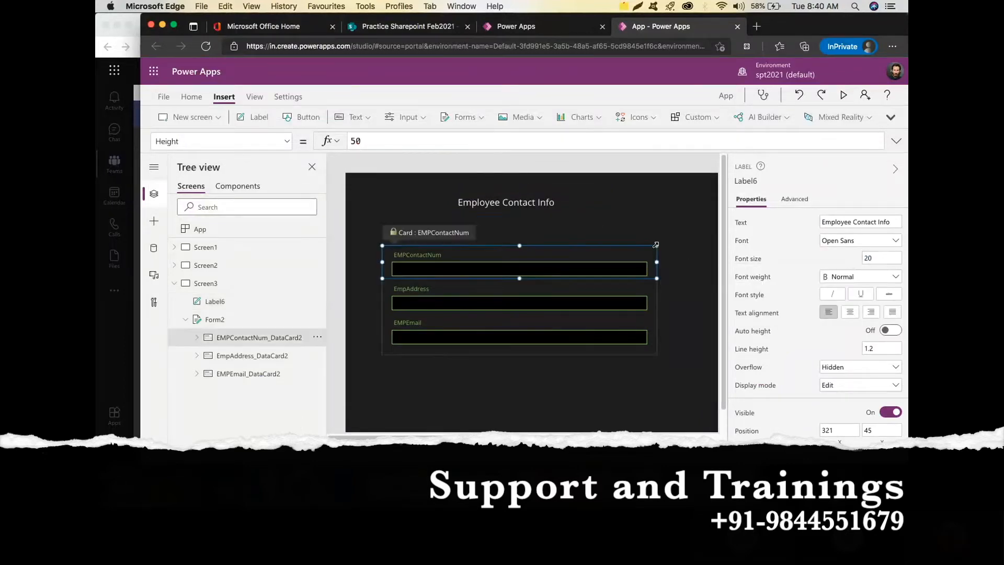
Attempt a button inside the locked contact card, cancel the warning, and reselect the title label.
{"action": "left_click", "coordinate": [313, 120]}
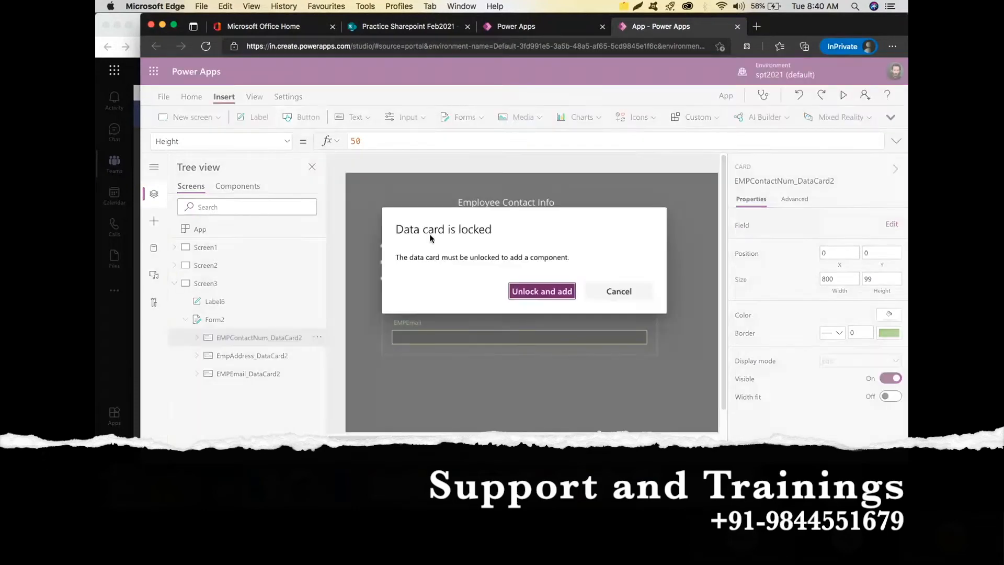
{"action": "left_click", "coordinate": [619, 291]}
{"action": "left_click", "coordinate": [593, 197]}
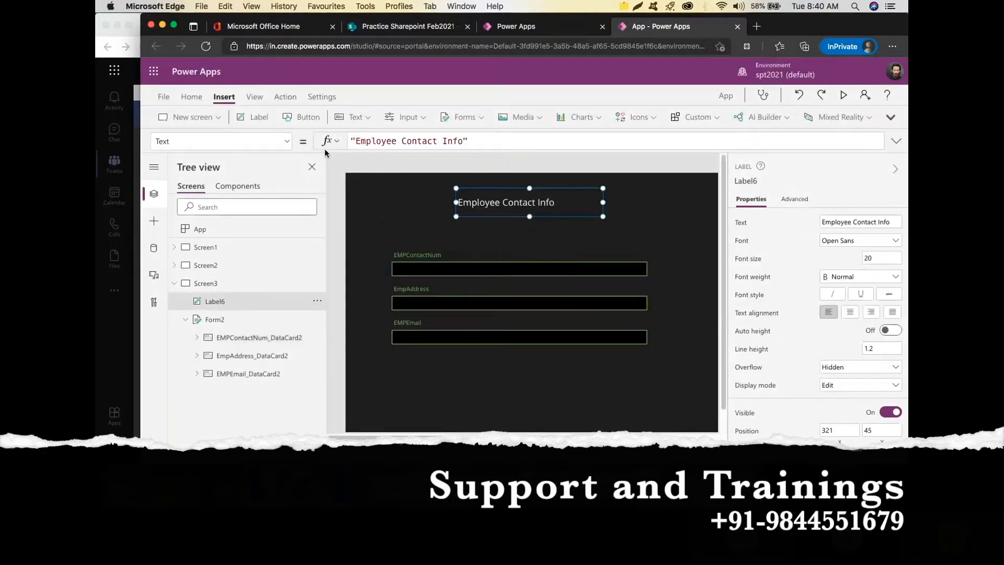
Place a new Button3 below the EMPEmail field at 132, 558, then collapse Screen3 in the tree.
{"action": "left_click", "coordinate": [307, 118]}
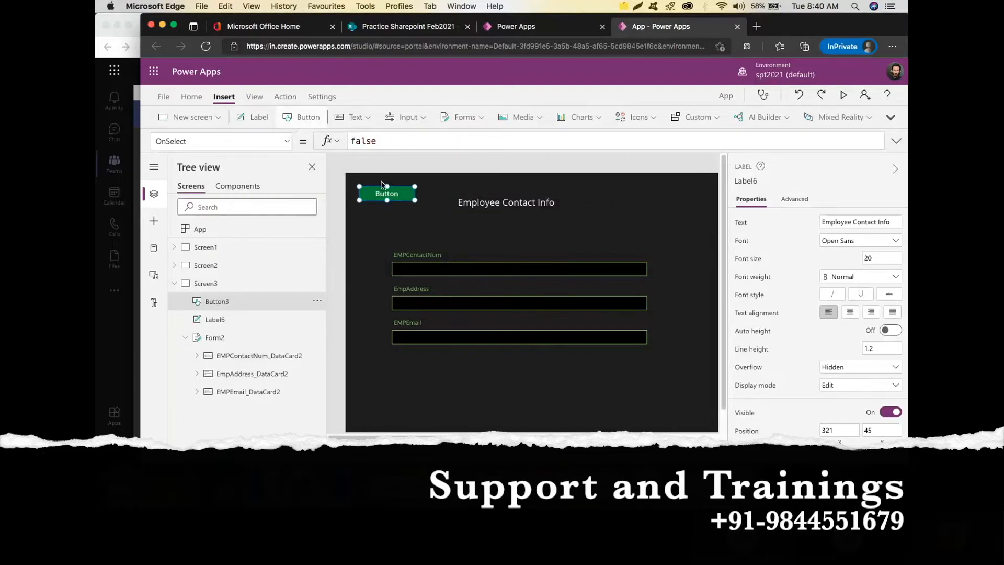
{"action": "left_click_drag", "start_coordinate": [390, 196], "coordinate": [422, 375]}
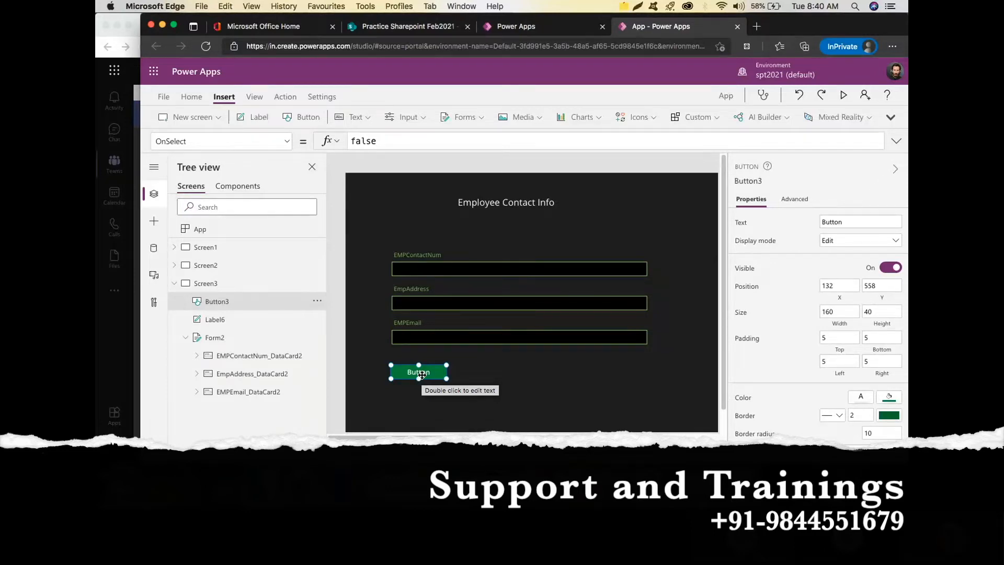
{"action": "left_click", "coordinate": [175, 284]}
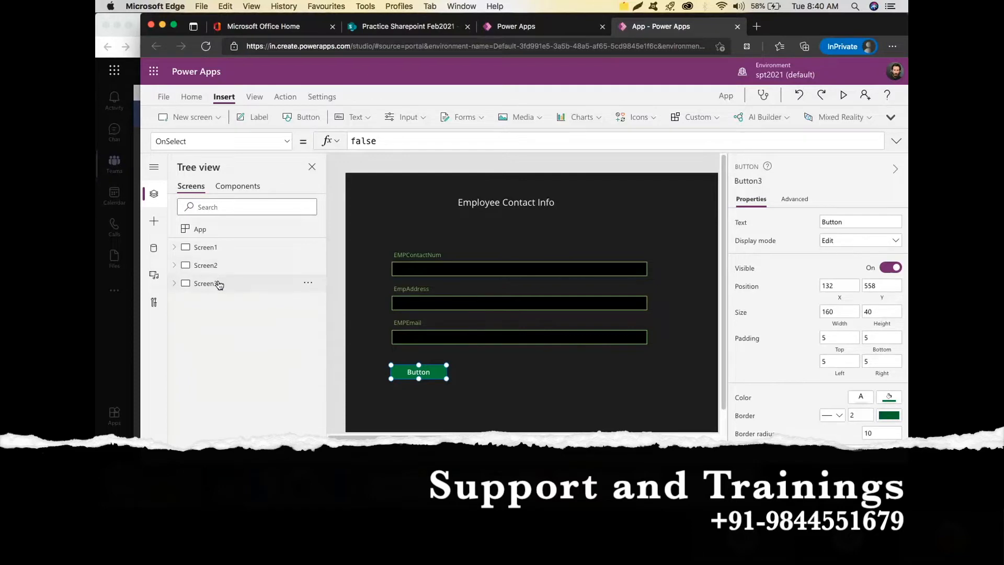
Add blank Screen4 with an edit form Form3 connected to the SimpleList list.
{"action": "left_click", "coordinate": [216, 120]}
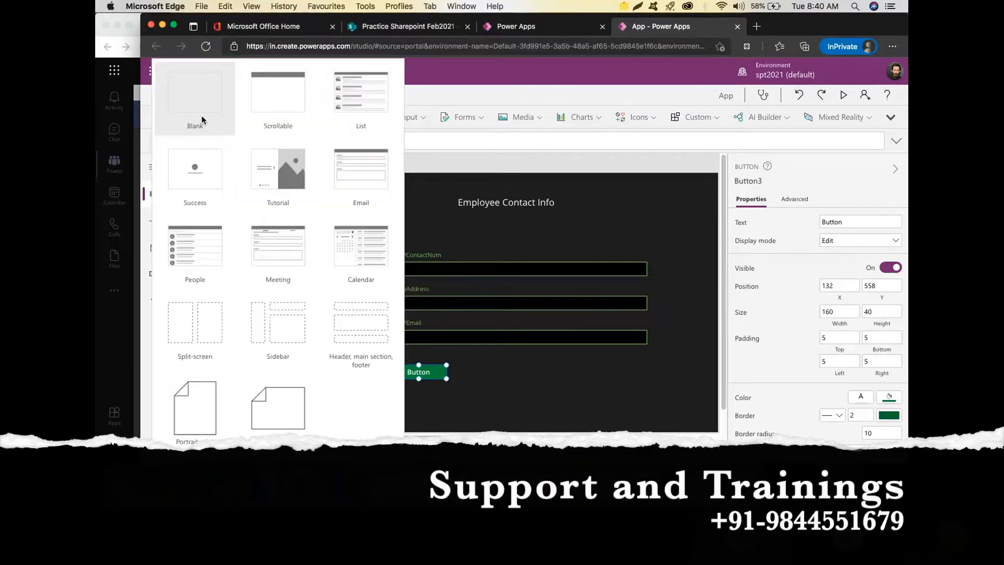
{"action": "left_click", "coordinate": [202, 115]}
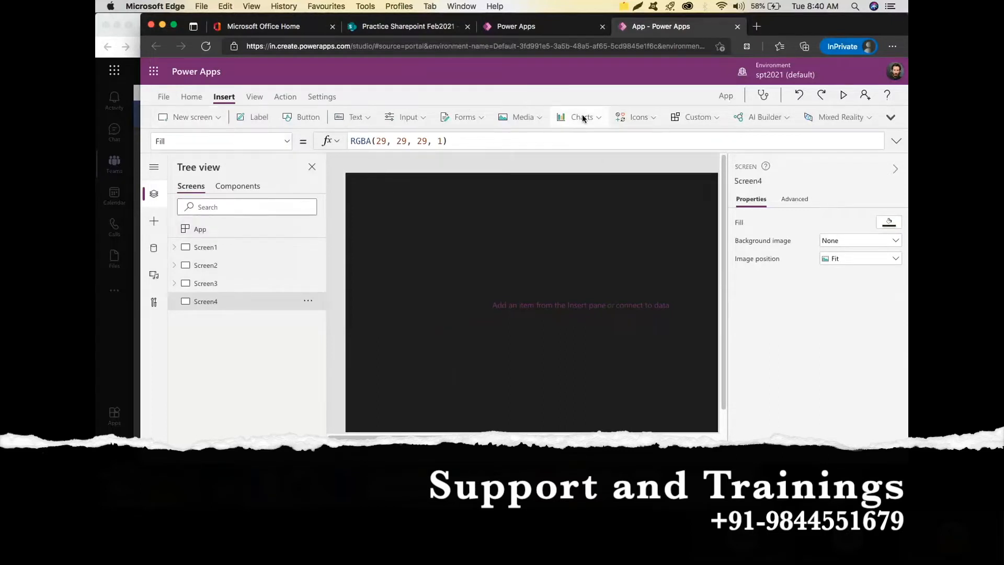
{"action": "left_click", "coordinate": [479, 118]}
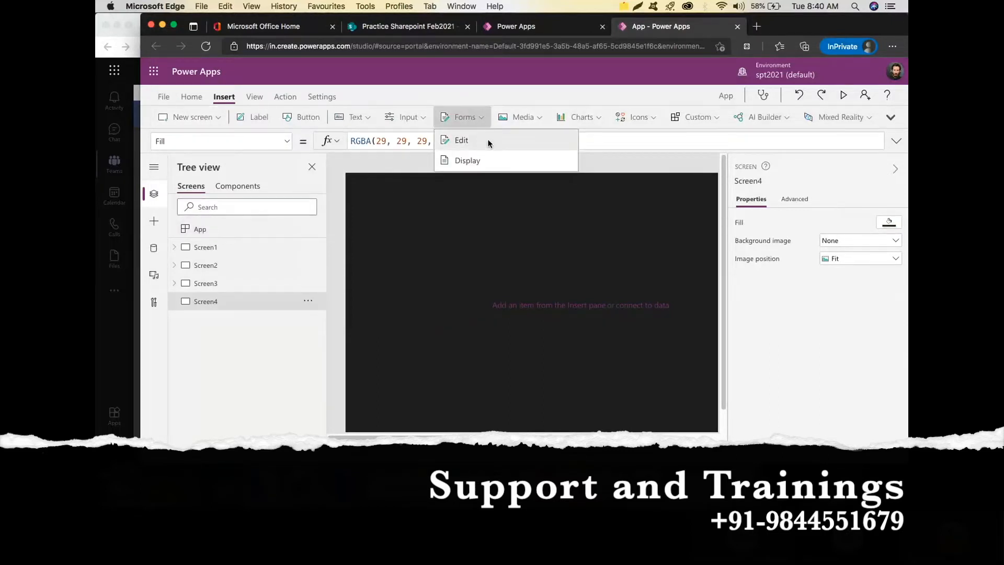
{"action": "left_click", "coordinate": [485, 141]}
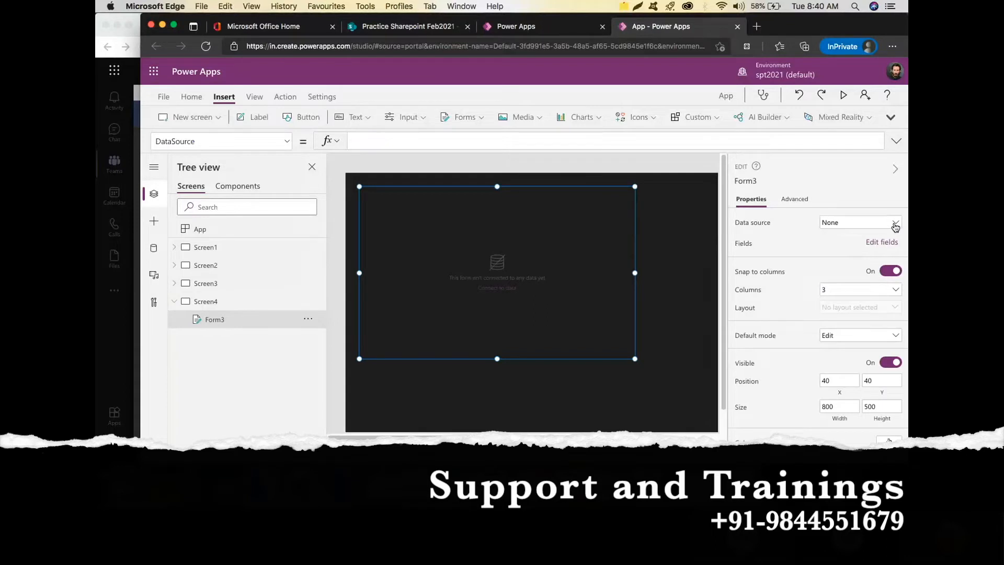
{"action": "left_click", "coordinate": [894, 223]}
{"action": "left_click", "coordinate": [832, 378]}
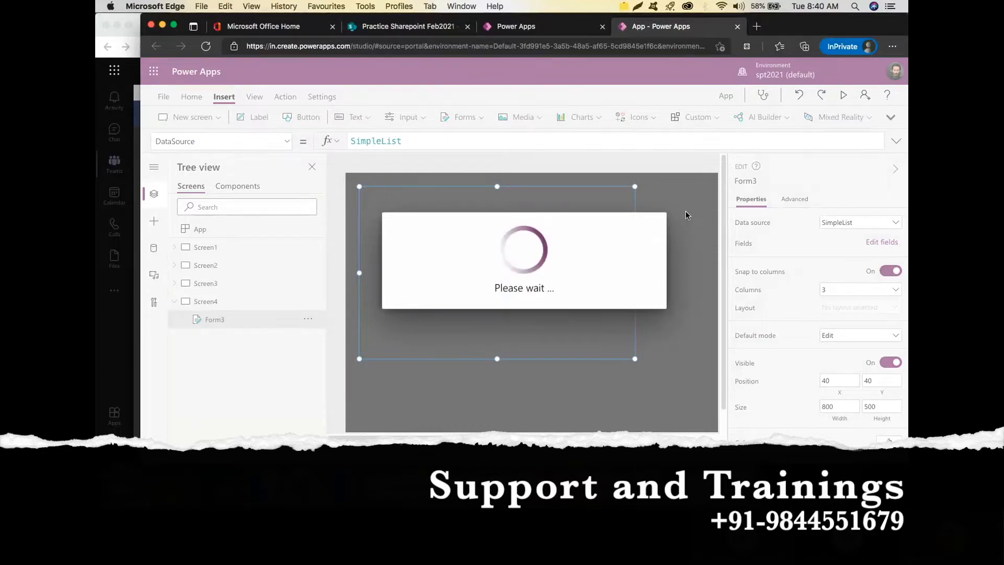
{"action": "left_click", "coordinate": [428, 214]}
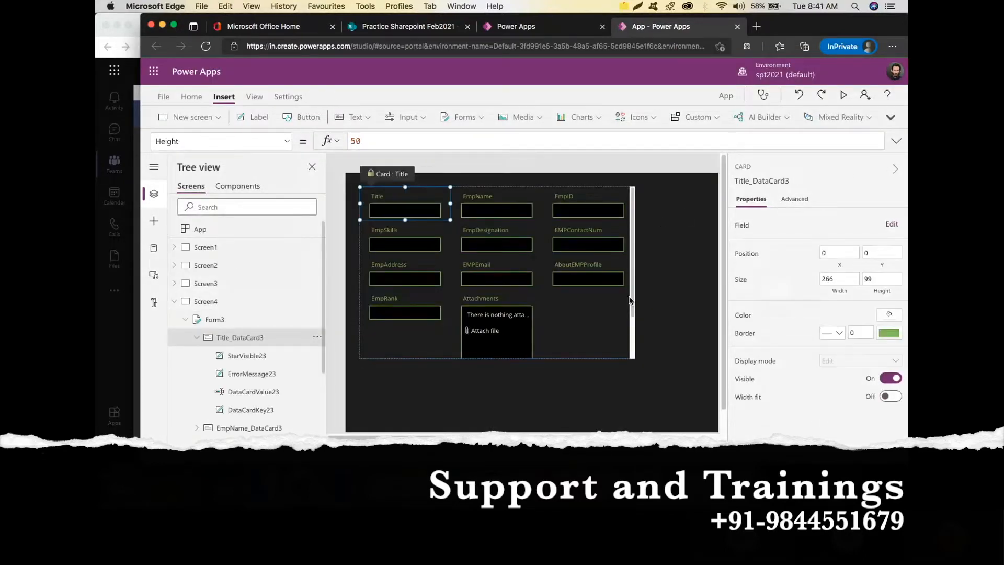
Remove the Title, EmpName, EmpID, EmpSkills and EmpDesignation fields from Form3.
{"action": "left_click", "coordinate": [250, 320]}
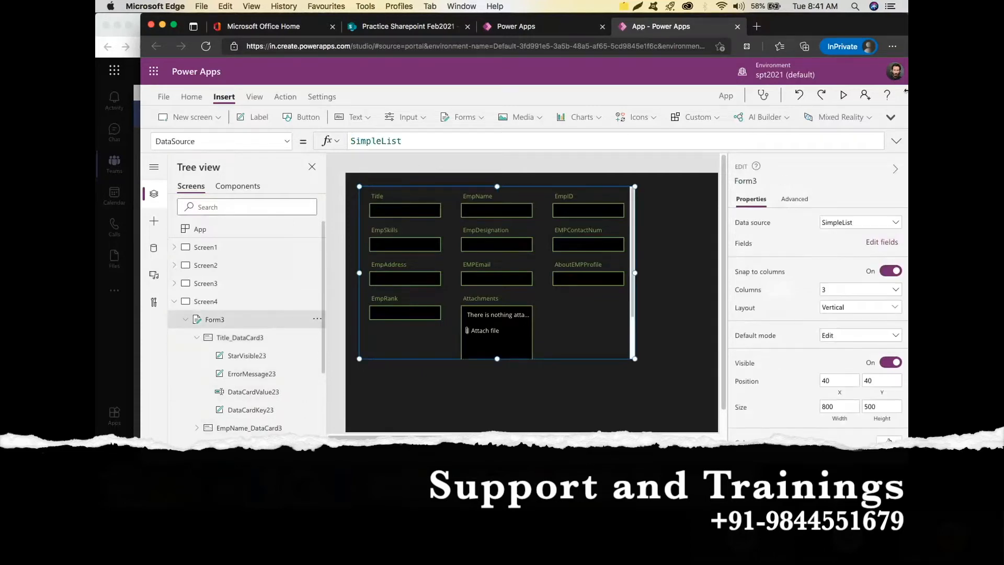
{"action": "left_click", "coordinate": [883, 243]}
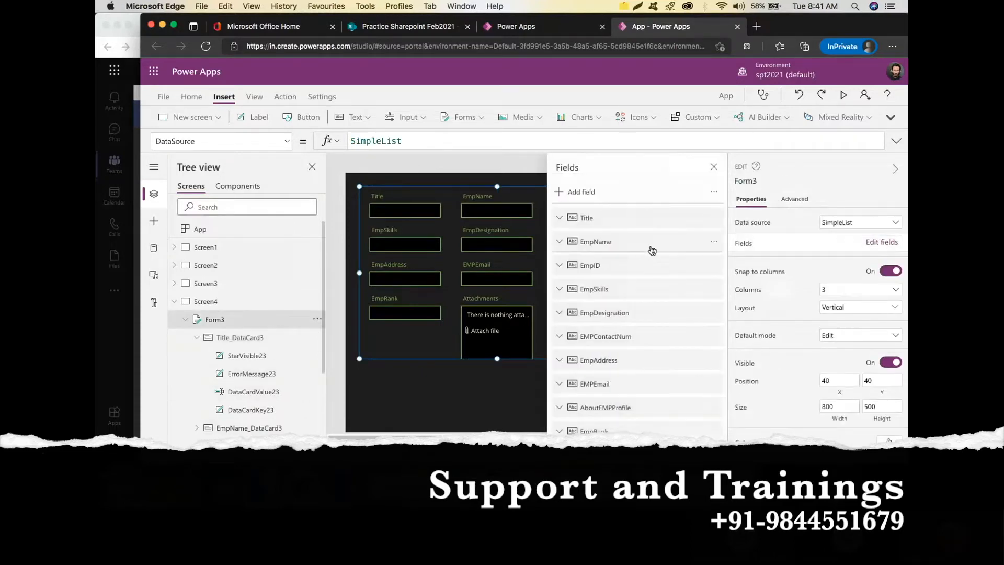
{"action": "left_click", "coordinate": [714, 217]}
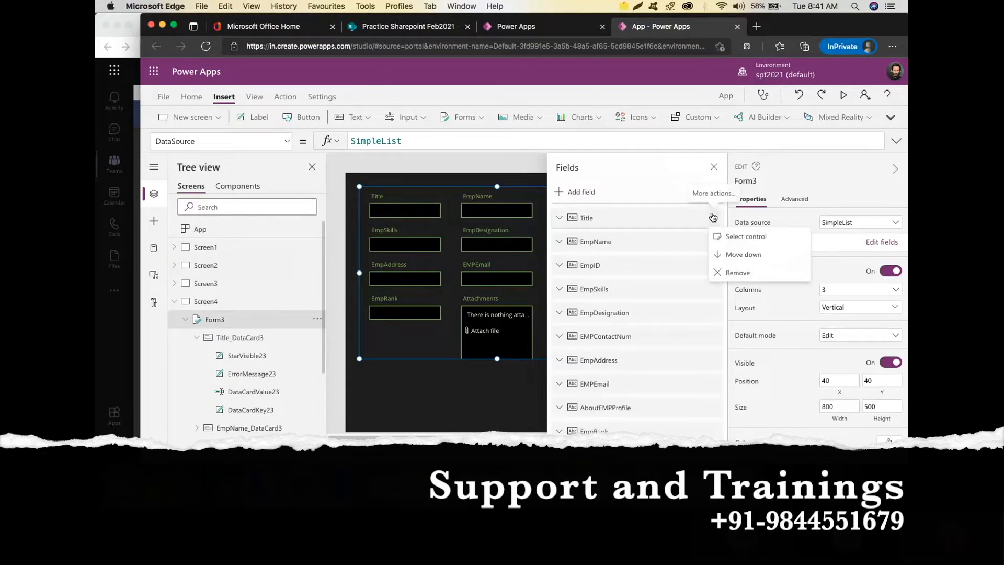
{"action": "left_click", "coordinate": [733, 278]}
{"action": "left_click", "coordinate": [714, 218]}
{"action": "left_click", "coordinate": [742, 277]}
{"action": "left_click", "coordinate": [713, 217]}
{"action": "left_click", "coordinate": [739, 272]}
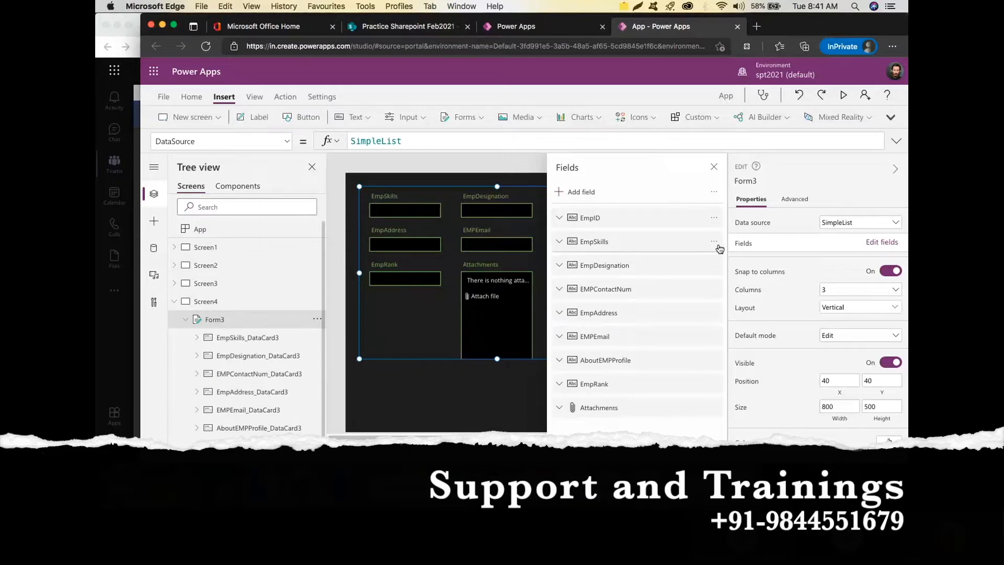
{"action": "left_click", "coordinate": [714, 217]}
{"action": "left_click", "coordinate": [737, 272]}
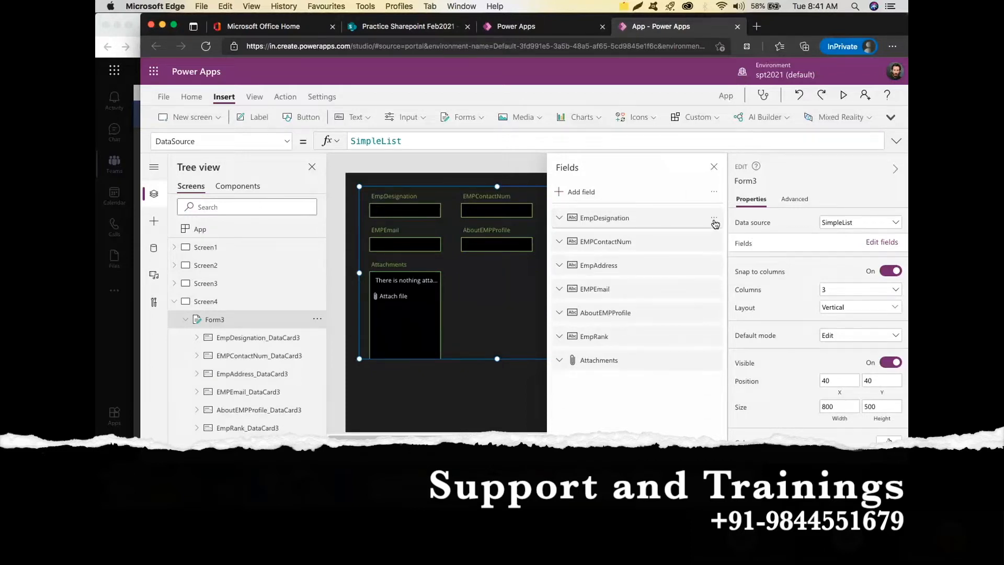
{"action": "left_click", "coordinate": [714, 218]}
{"action": "left_click", "coordinate": [739, 273]}
Remove the EMPContactNum, EmpAddress, EMPEmail, EmpRank and Attachments fields, leaving only AboutEMPProfile.
{"action": "left_click", "coordinate": [714, 219]}
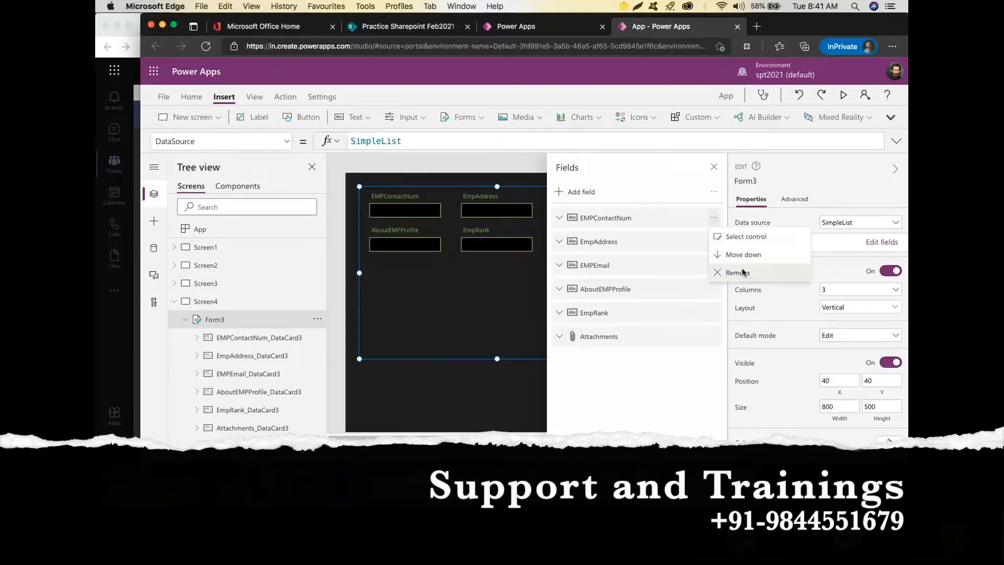
{"action": "left_click", "coordinate": [739, 273]}
{"action": "left_click", "coordinate": [714, 218]}
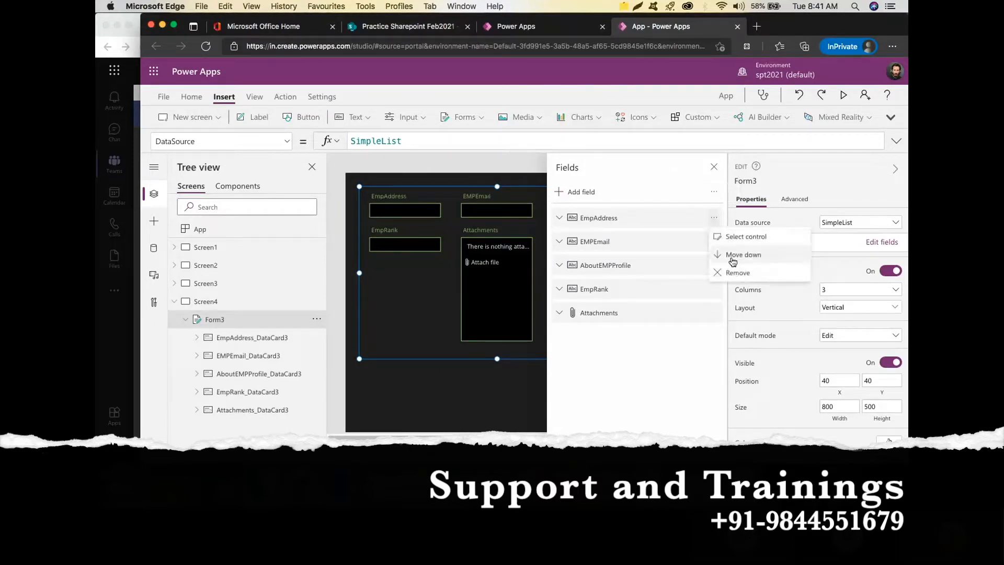
{"action": "left_click", "coordinate": [742, 274]}
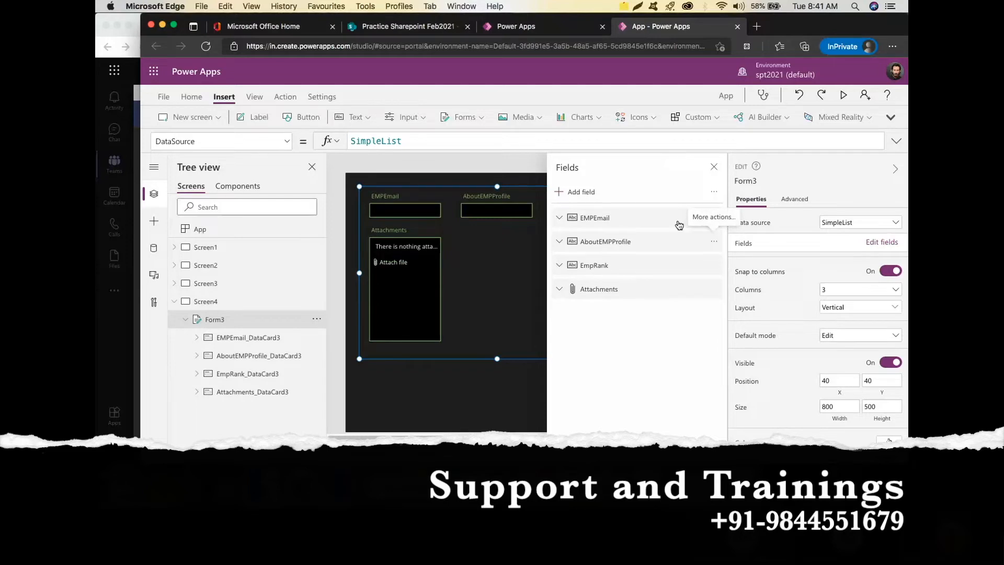
{"action": "left_click", "coordinate": [713, 218]}
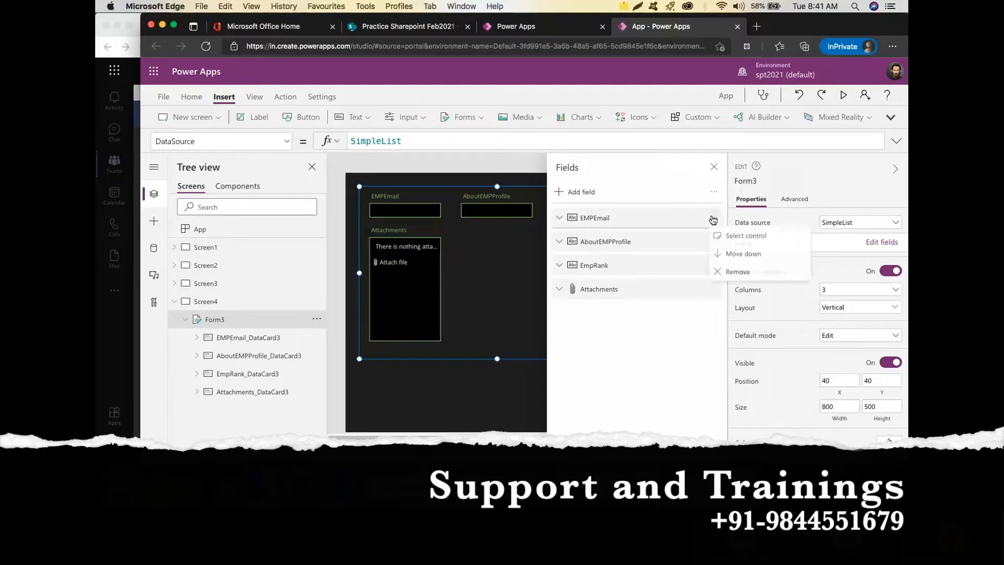
{"action": "left_click", "coordinate": [737, 272]}
{"action": "left_click", "coordinate": [713, 244]}
{"action": "left_click", "coordinate": [753, 314]}
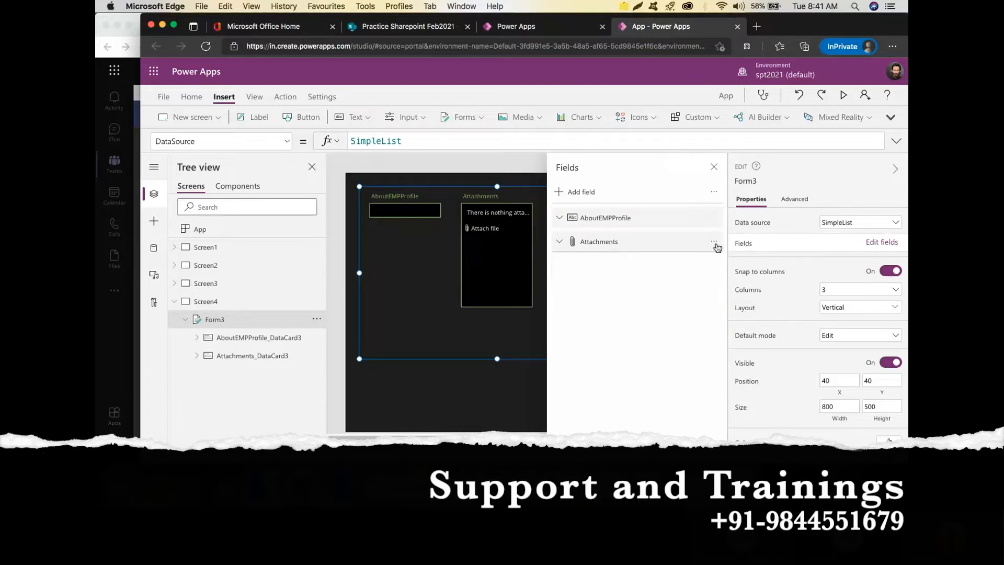
{"action": "left_click", "coordinate": [714, 243]}
{"action": "left_click", "coordinate": [754, 295]}
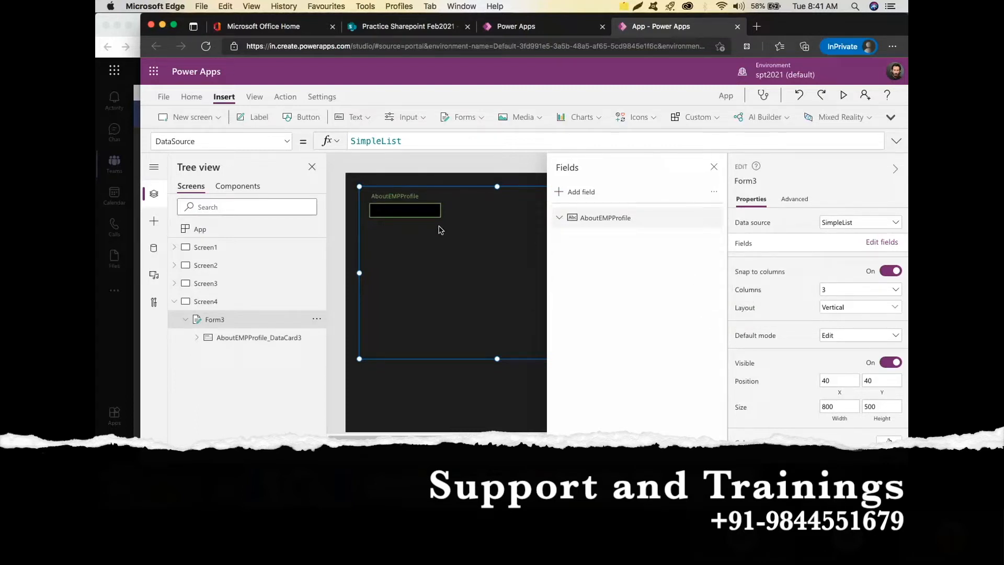
{"action": "left_click", "coordinate": [714, 168]}
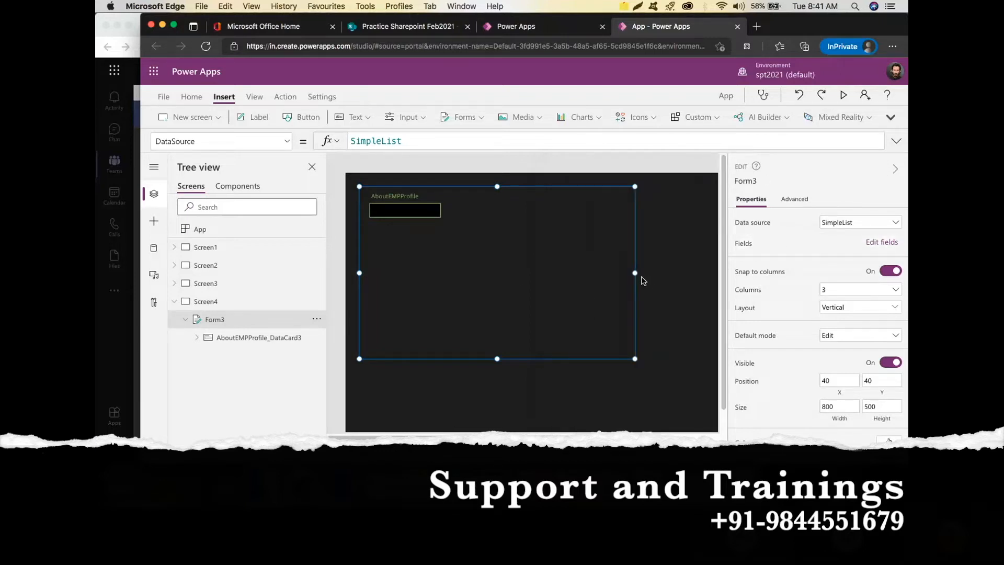
Make Form3 981 wide and one field tall, and add an 'About Employee' heading at size 20.
{"action": "left_click_drag", "start_coordinate": [647, 274], "coordinate": [697, 272]}
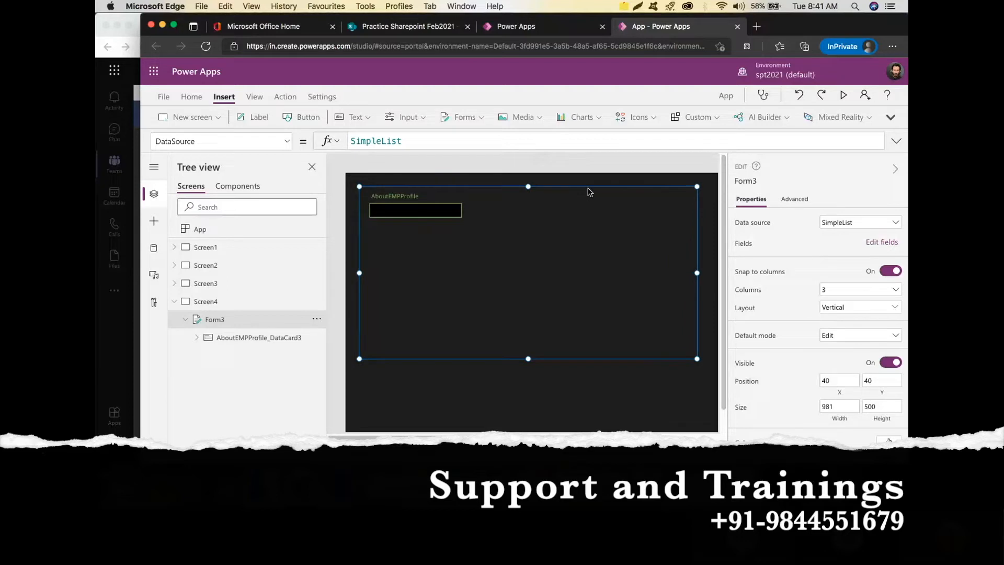
{"action": "left_click_drag", "start_coordinate": [528, 357], "coordinate": [579, 259]}
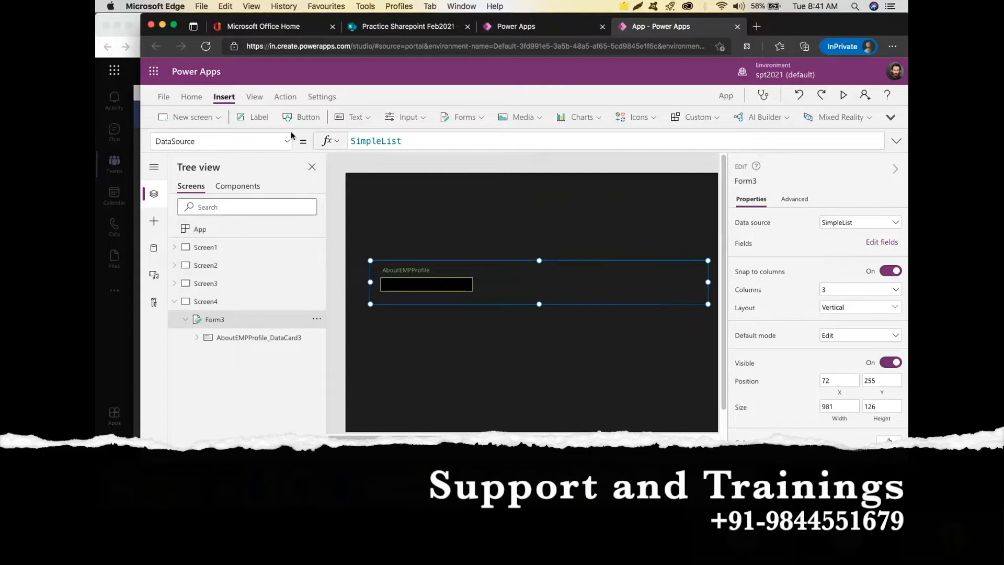
{"action": "left_click", "coordinate": [259, 117]}
{"action": "left_click_drag", "start_coordinate": [401, 197], "coordinate": [624, 209]}
{"action": "double_click", "coordinate": [550, 201]}
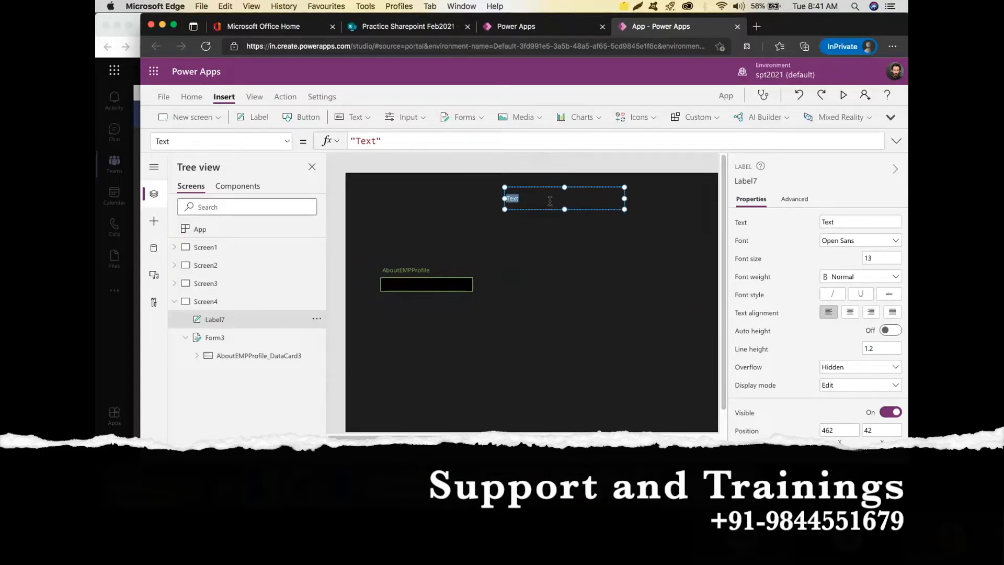
{"action": "type", "text": "About"}
{"action": "type", "text": "Employee"}
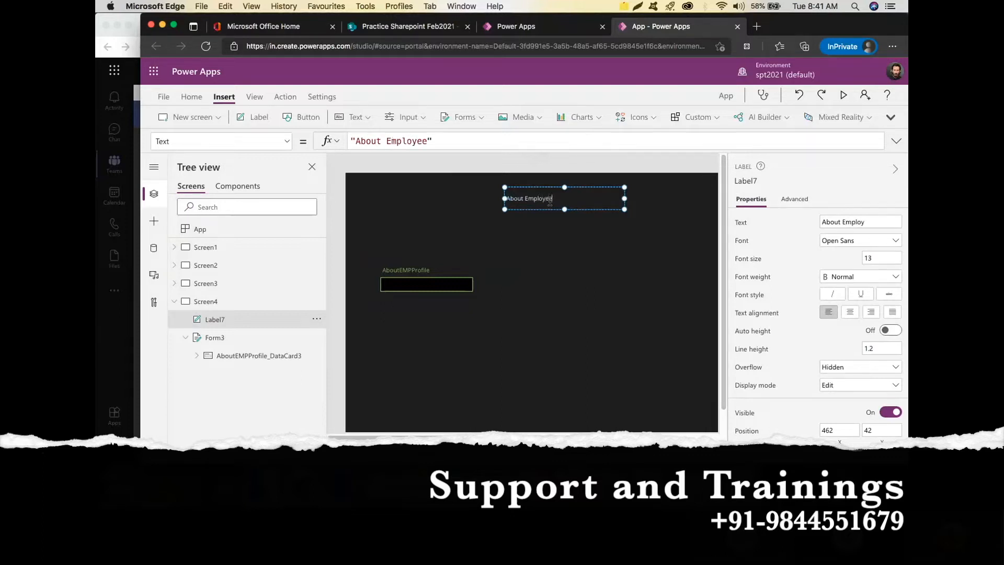
{"action": "left_click", "coordinate": [871, 257]}
{"action": "type", "text": "20"}
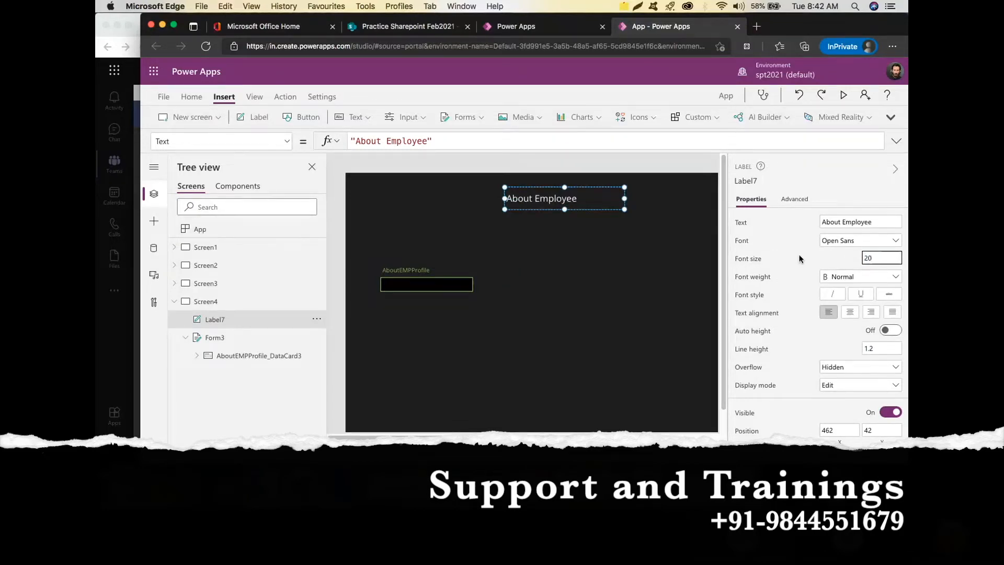
Add a button captioned 'Final Submit' below the AboutEMPProfile form at 302, 464.
{"action": "left_click", "coordinate": [424, 279]}
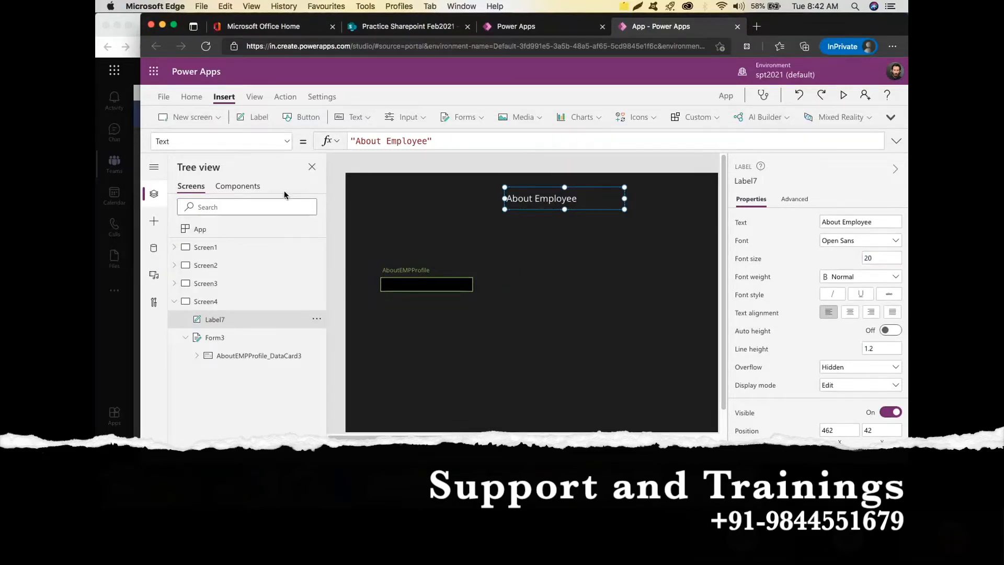
{"action": "left_click", "coordinate": [309, 116]}
{"action": "left_click_drag", "start_coordinate": [390, 199], "coordinate": [582, 362]}
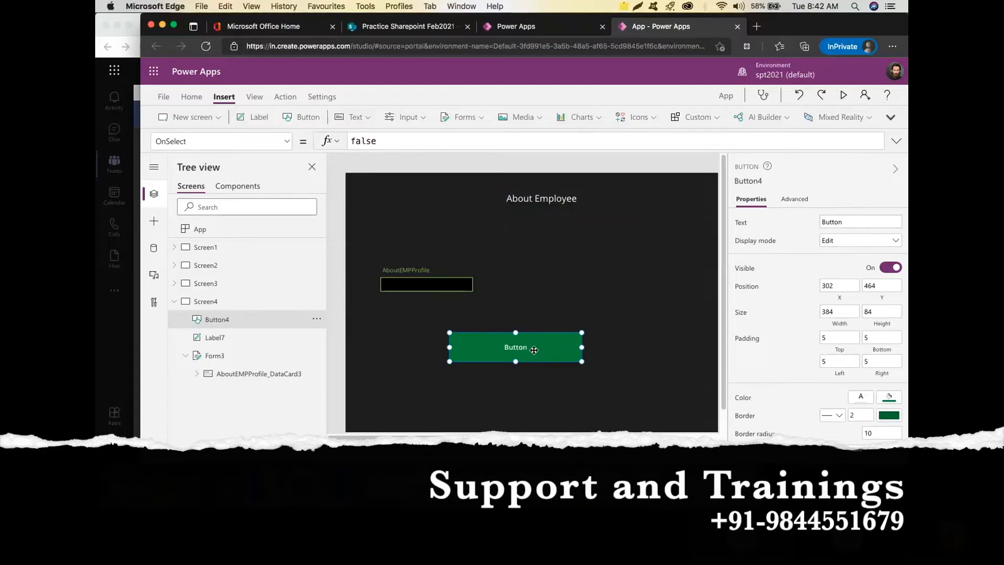
{"action": "left_click", "coordinate": [872, 221]}
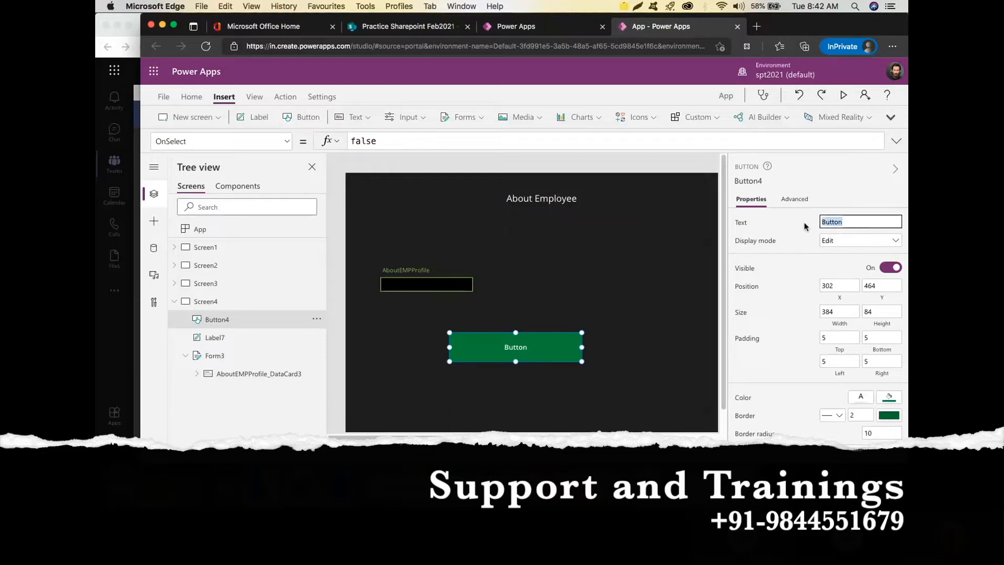
{"action": "type", "text": "Final Submit"}
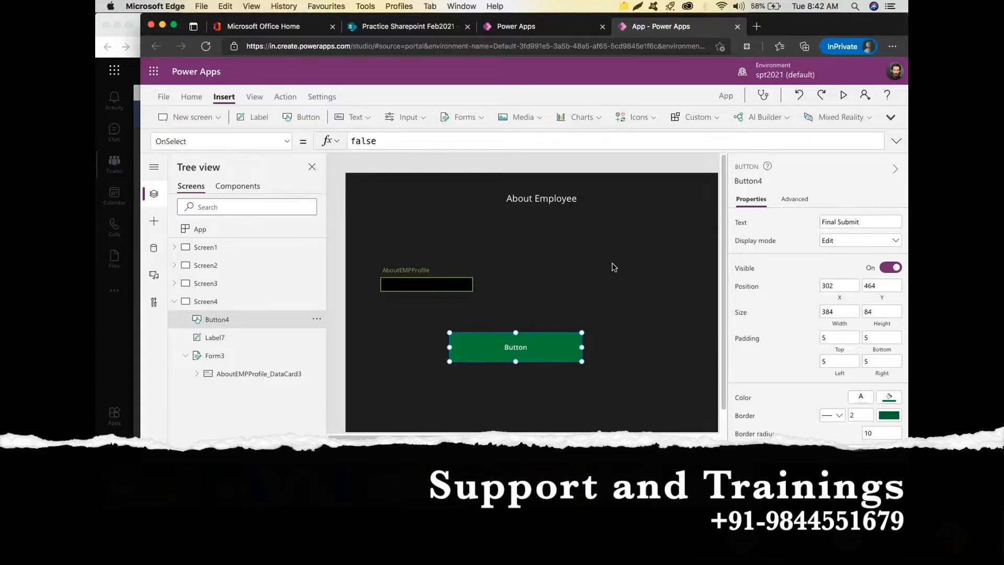
{"action": "left_click", "coordinate": [612, 267]}
{"action": "left_click", "coordinate": [530, 346]}
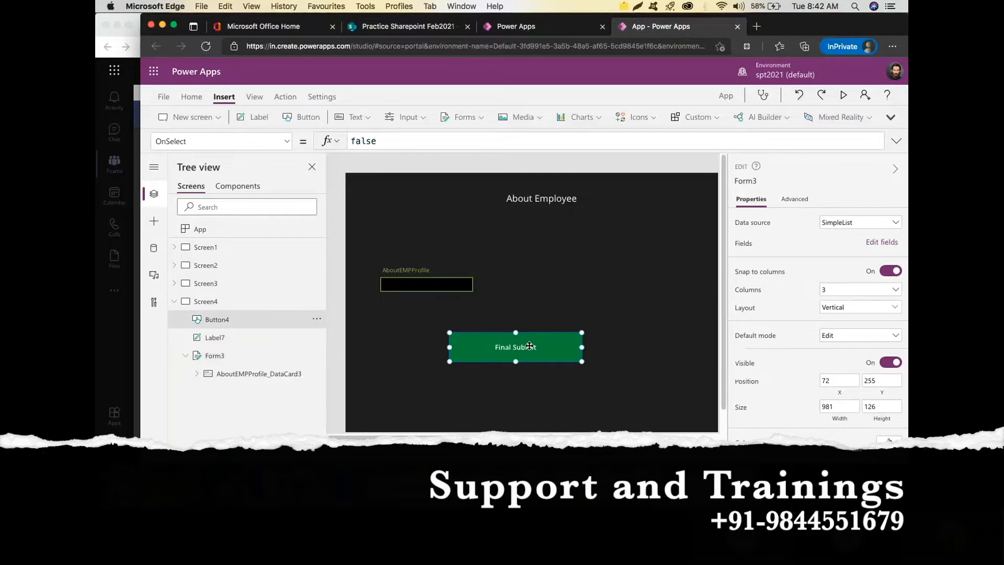
Collapse Screen4, review Screen2, then return to Screen3 and select its Form2.
{"action": "left_click", "coordinate": [174, 301]}
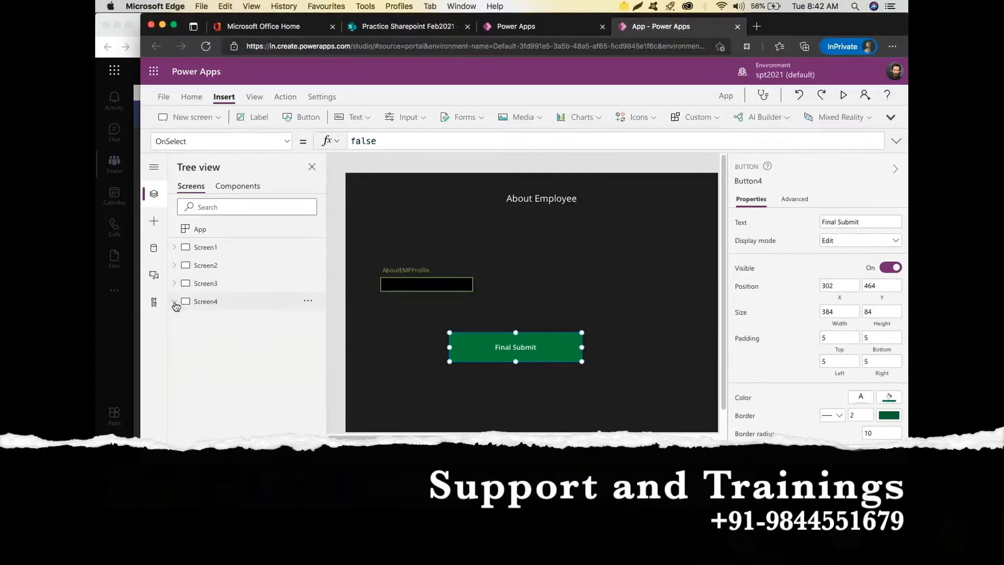
{"action": "left_click", "coordinate": [215, 266]}
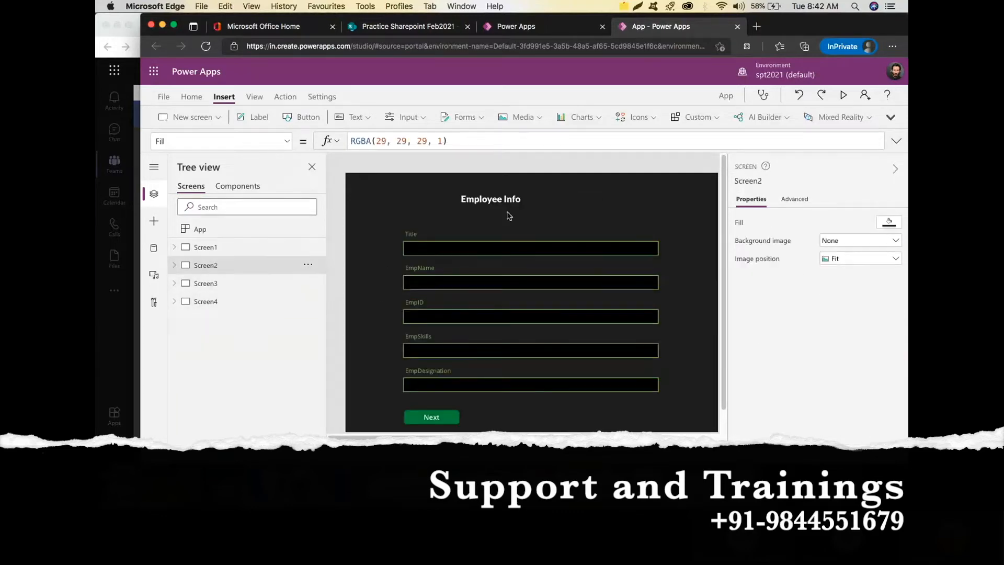
{"action": "left_click", "coordinate": [245, 290]}
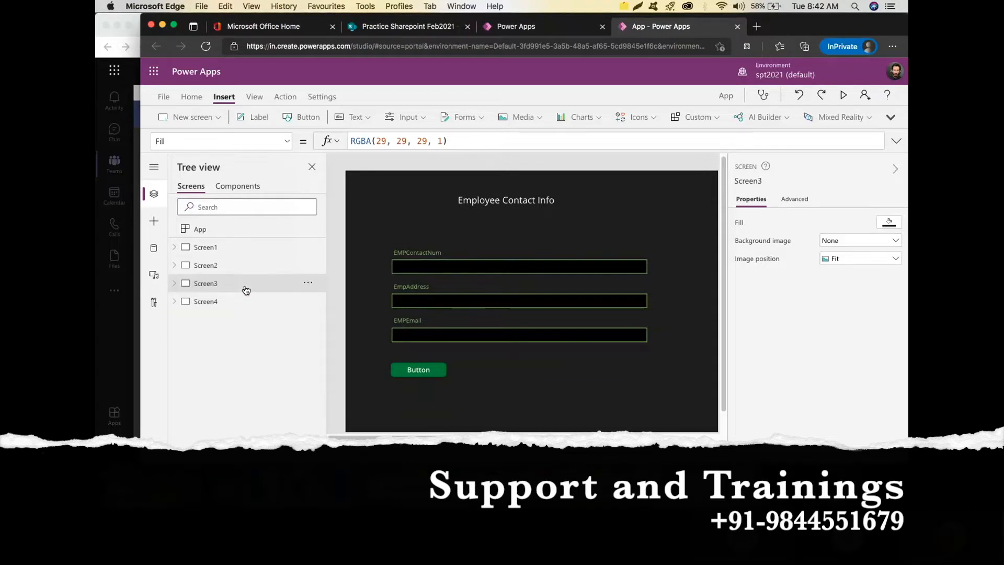
{"action": "left_click", "coordinate": [288, 142]}
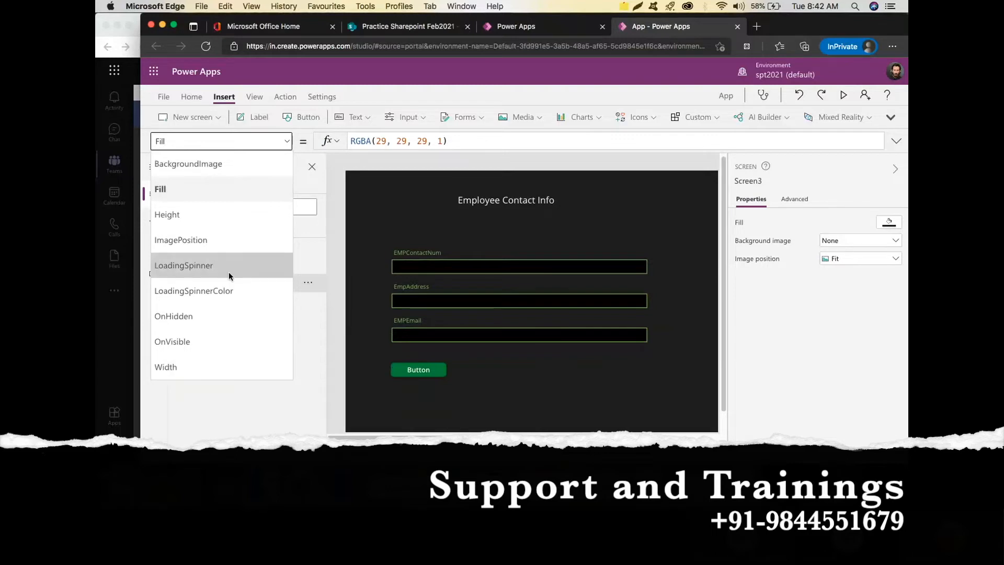
{"action": "left_click", "coordinate": [526, 228]}
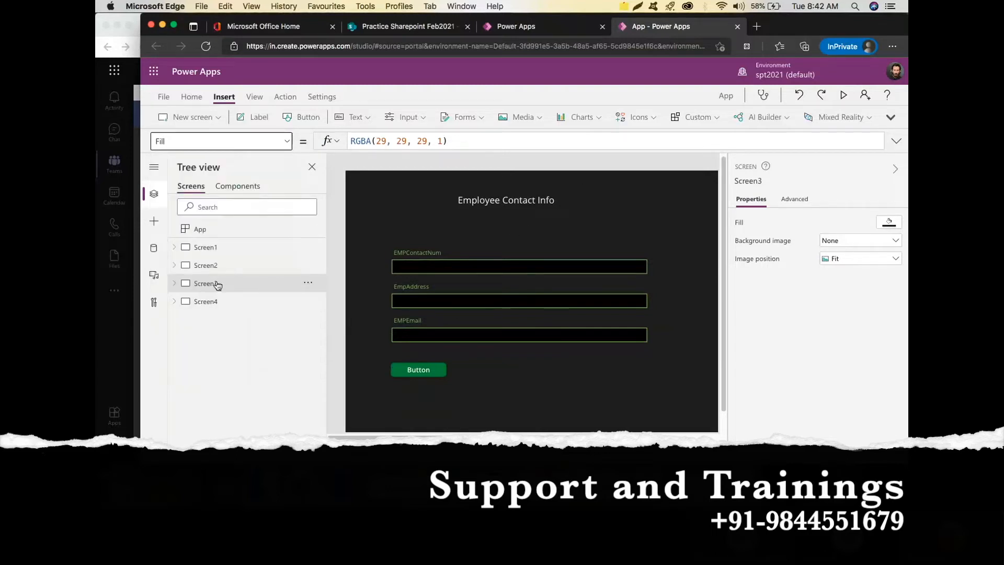
{"action": "left_click", "coordinate": [176, 284]}
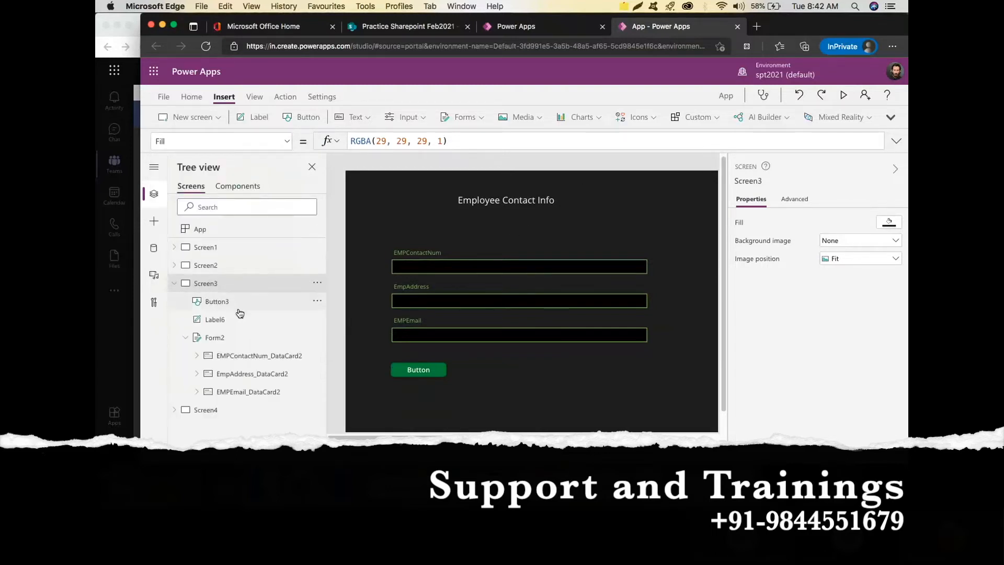
{"action": "left_click", "coordinate": [238, 338]}
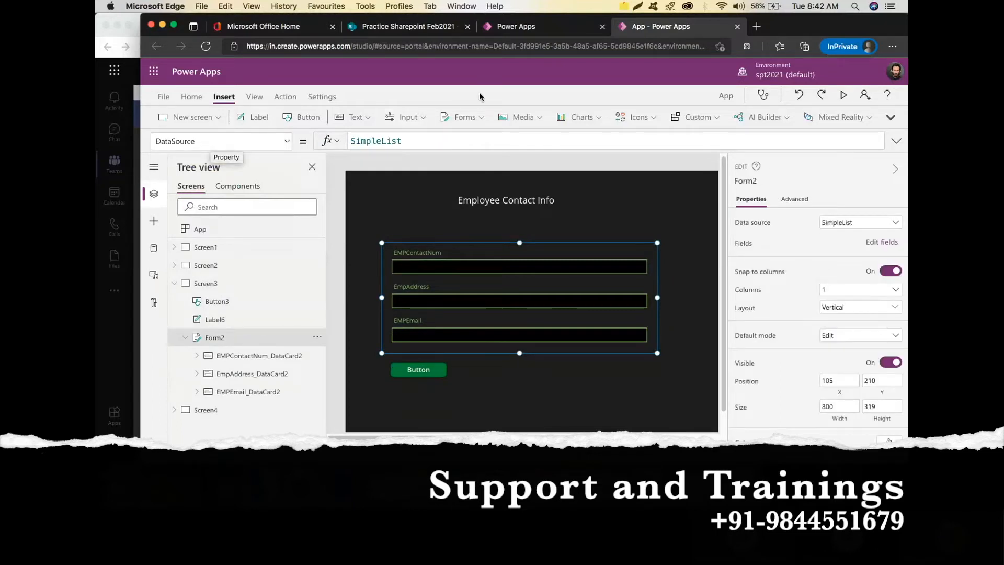
Change Form2's DataSource from SimpleList to Defaults(SimpleList), then move to Screen4.
{"action": "left_click", "coordinate": [431, 142]}
{"action": "key", "text": "Left"}
{"action": "key", "text": "Left"}
{"action": "key", "text": "Left"}
{"action": "key", "text": "Left"}
{"action": "key", "text": "Left"}
{"action": "key", "text": "Left"}
{"action": "key", "text": "Left"}
{"action": "key", "text": "Left"}
{"action": "key", "text": "Left"}
{"action": "key", "text": "Left"}
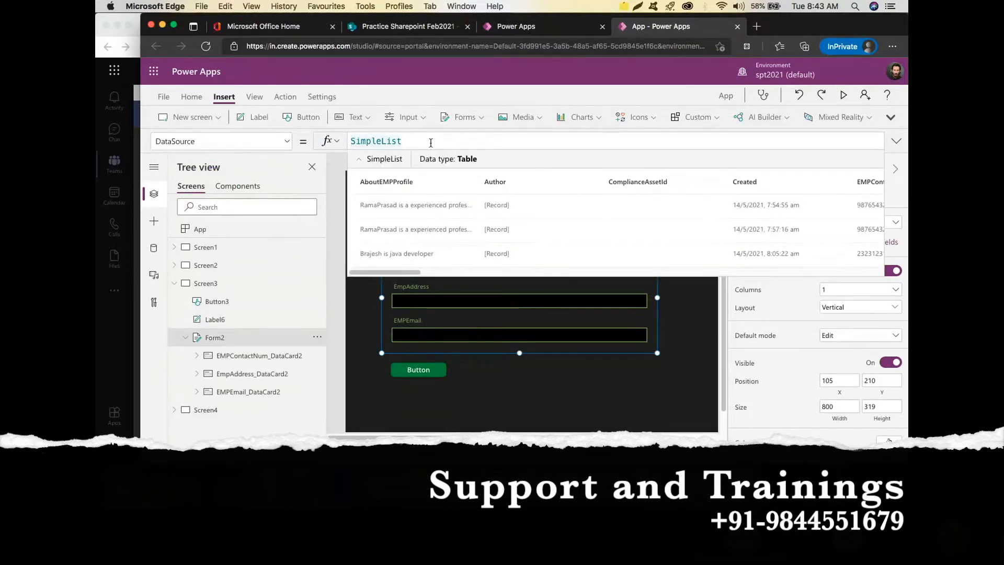
{"action": "type", "text": "defa"}
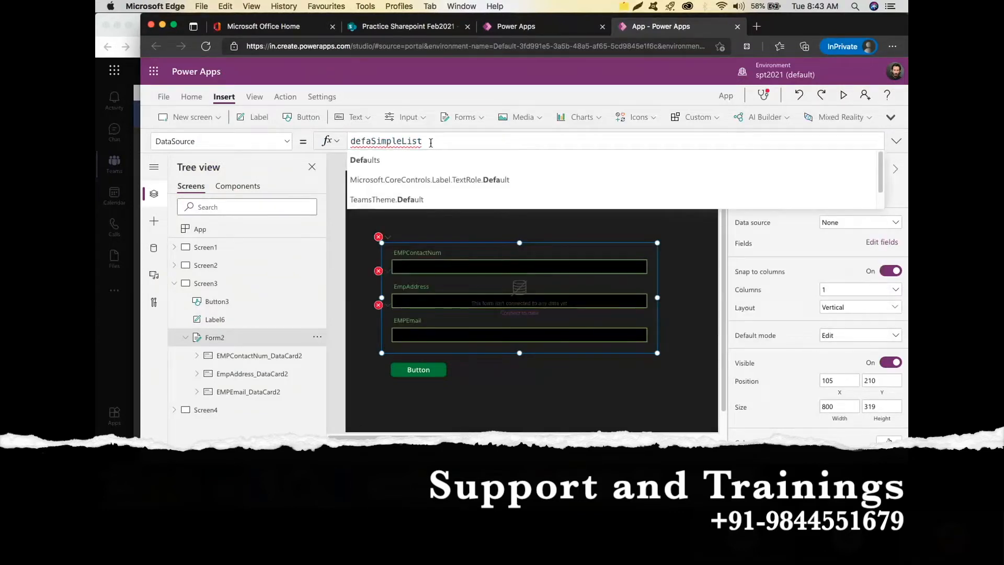
{"action": "key", "text": "Tab"}
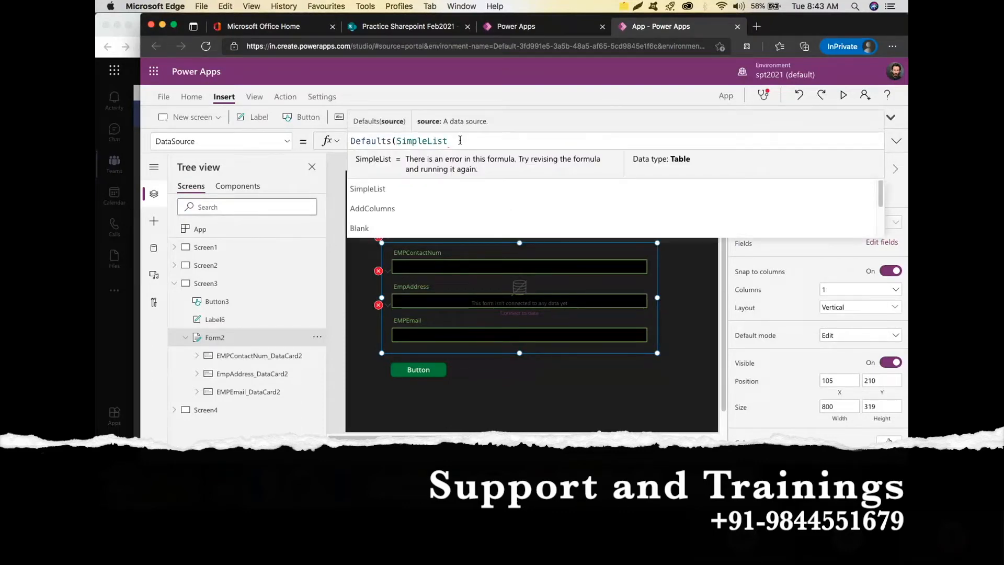
{"action": "left_click", "coordinate": [460, 140]}
{"action": "type", "text": ")"}
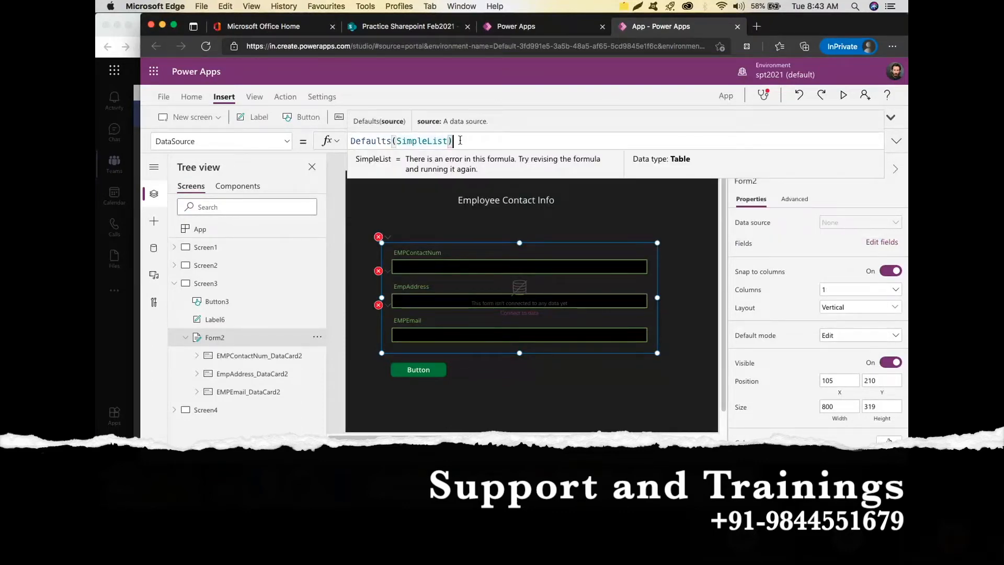
{"action": "mouse_move", "coordinate": [458, 140]}
{"action": "left_mouse_down"}
{"action": "mouse_move", "coordinate": [352, 141]}
{"action": "mouse_move", "coordinate": [453, 139]}
{"action": "left_mouse_up"}
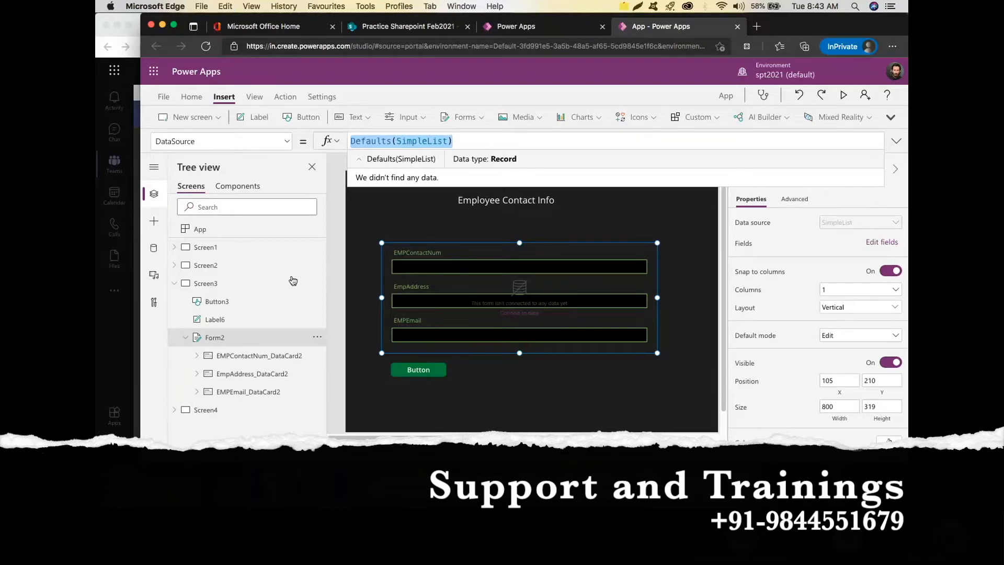
{"action": "left_click", "coordinate": [204, 410]}
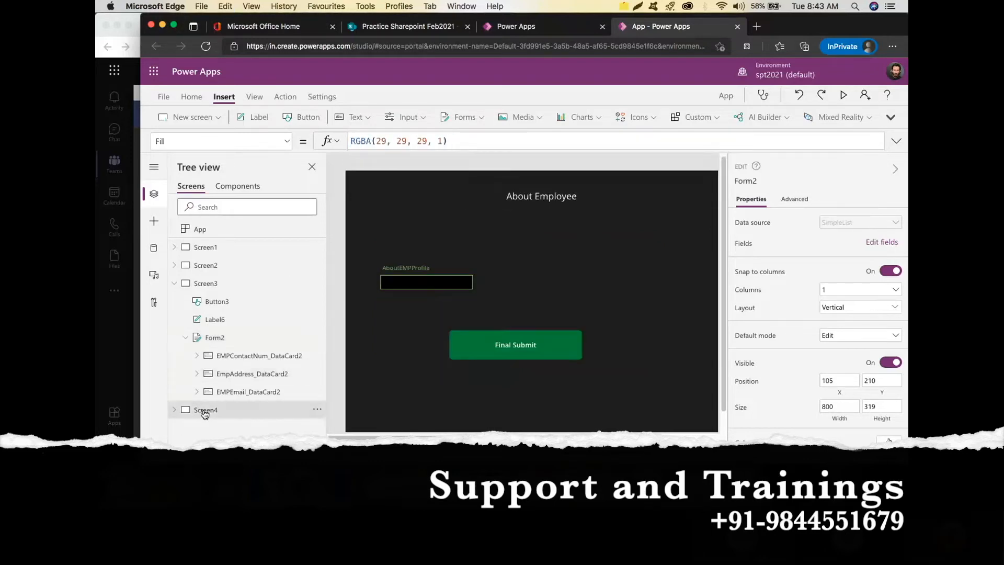
Select Form3 on Screen4 and replace its DataSource with Defaults(SimpleList).
{"action": "left_click", "coordinate": [452, 269]}
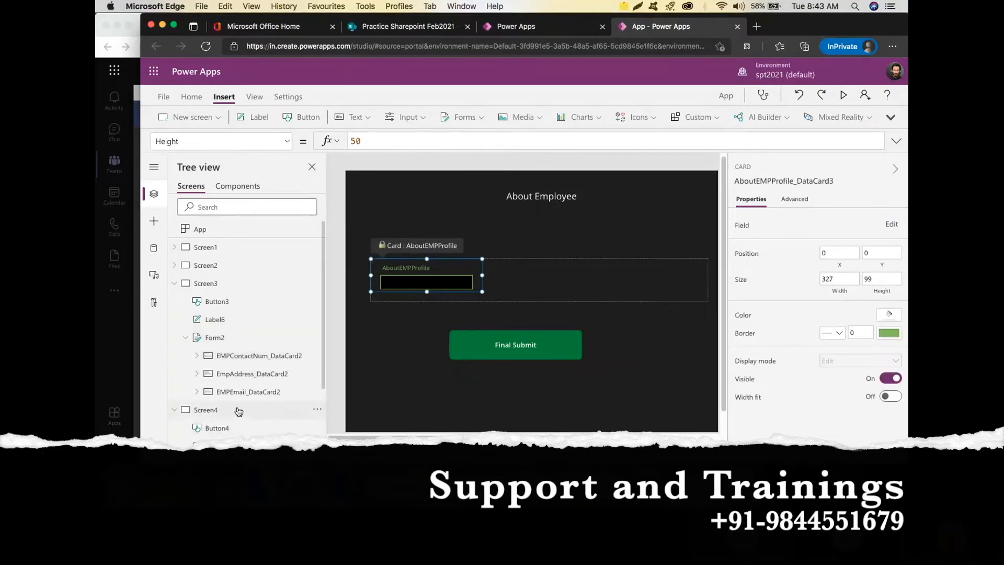
{"action": "scroll", "coordinate": [239, 408], "scroll_direction": "down", "scroll_amount": 3}
{"action": "left_click", "coordinate": [214, 383]}
{"action": "left_click", "coordinate": [433, 142]}
{"action": "left_click_drag", "start_coordinate": [402, 141], "coordinate": [349, 136]}
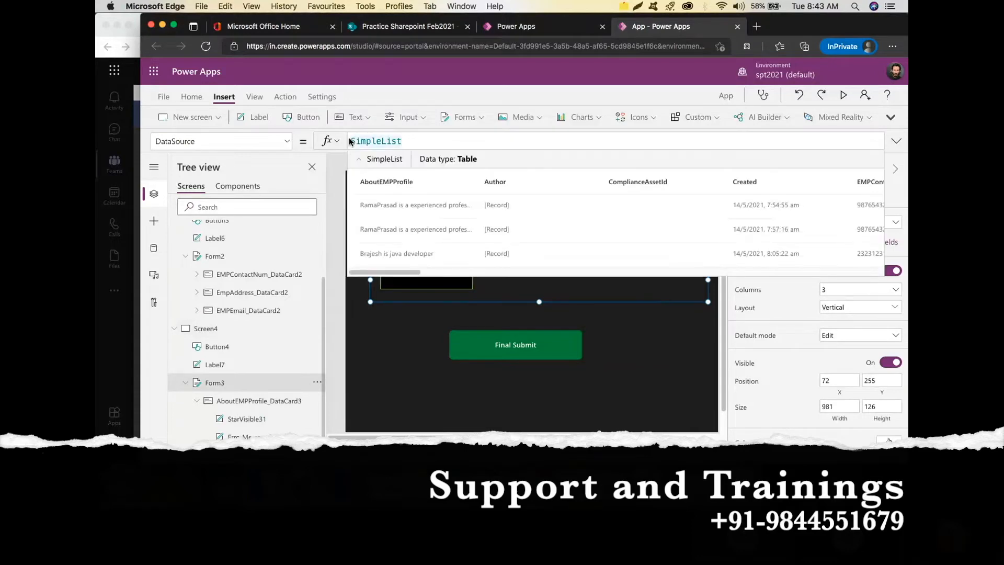
{"action": "key", "text": "BackSpace"}
{"action": "key", "text": "BackSpace"}
{"action": "key", "text": "BackSpace"}
{"action": "key", "text": "BackSpace"}
{"action": "key", "text": "BackSpace"}
{"action": "key", "text": "BackSpace"}
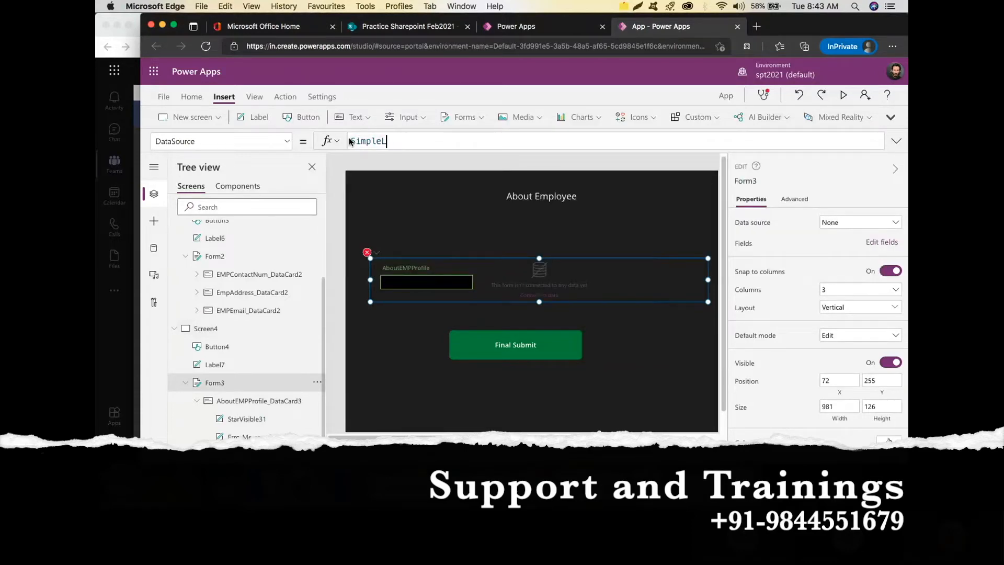
{"action": "key", "text": "BackSpace"}
{"action": "key", "text": "BackSpace"}
{"action": "key", "text": "BackSpace"}
{"action": "key", "text": "BackSpace"}
{"action": "type", "text": "Defaults(SimpleList)"}
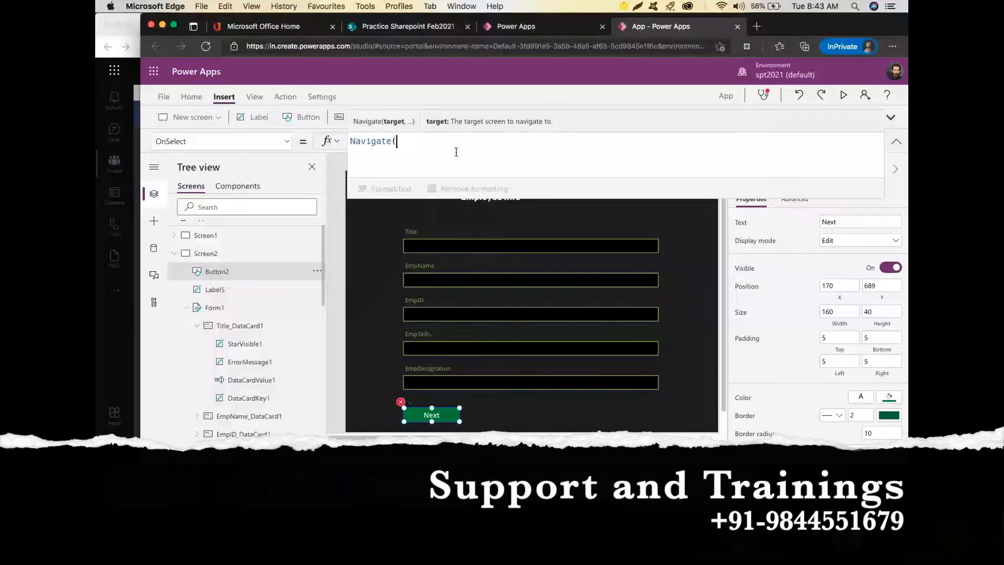
Finish Button2's OnSelect as Navigate(Screen3, ScreenTransition.Fade).
{"action": "type", "text": "Screen3,"}
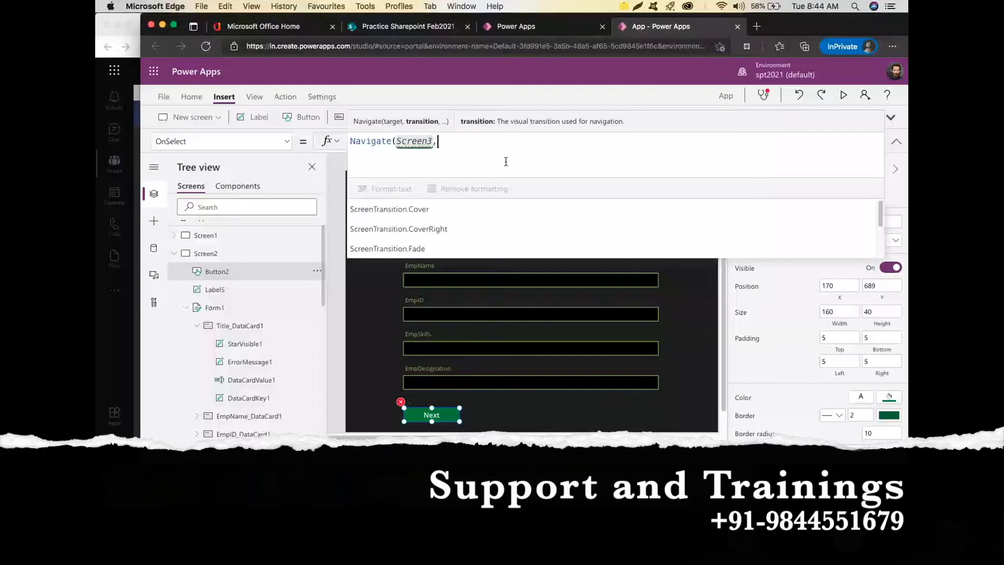
{"action": "left_click", "coordinate": [502, 249]}
{"action": "type", "text": ")"}
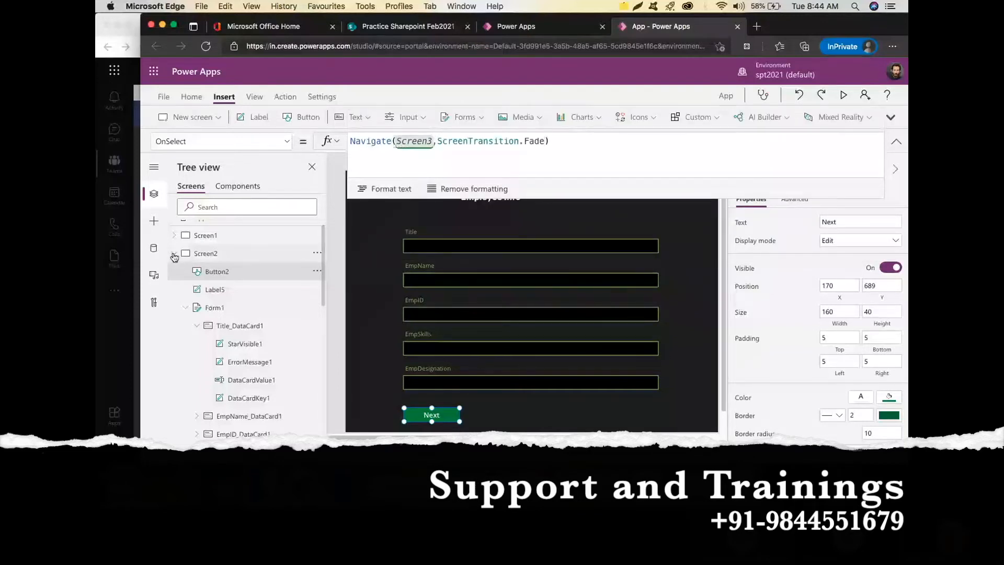
Replace Button3's false OnSelect with Navigate(Screen4, ScreenTransition.Fade).
{"action": "left_click", "coordinate": [174, 254]}
{"action": "left_click", "coordinate": [216, 289]}
{"action": "left_click_drag", "start_coordinate": [390, 141], "coordinate": [342, 144]}
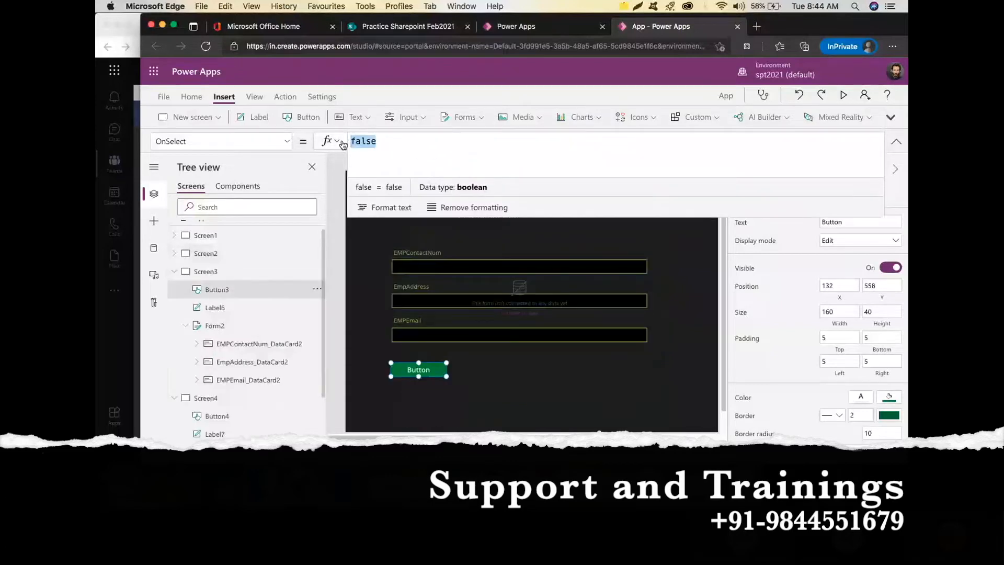
{"action": "type", "text": "navi"}
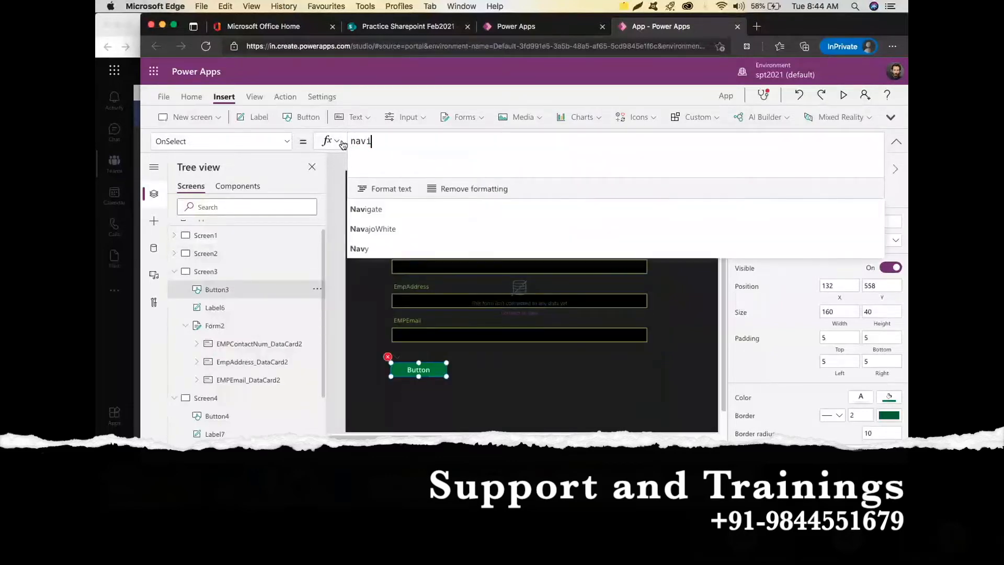
{"action": "type", "text": "gate"}
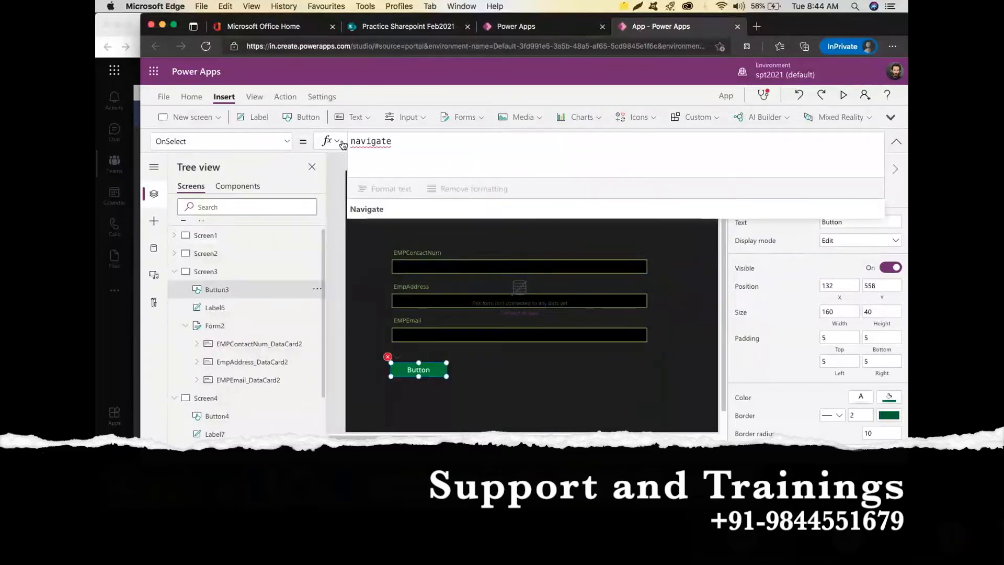
{"action": "left_click", "coordinate": [389, 209]}
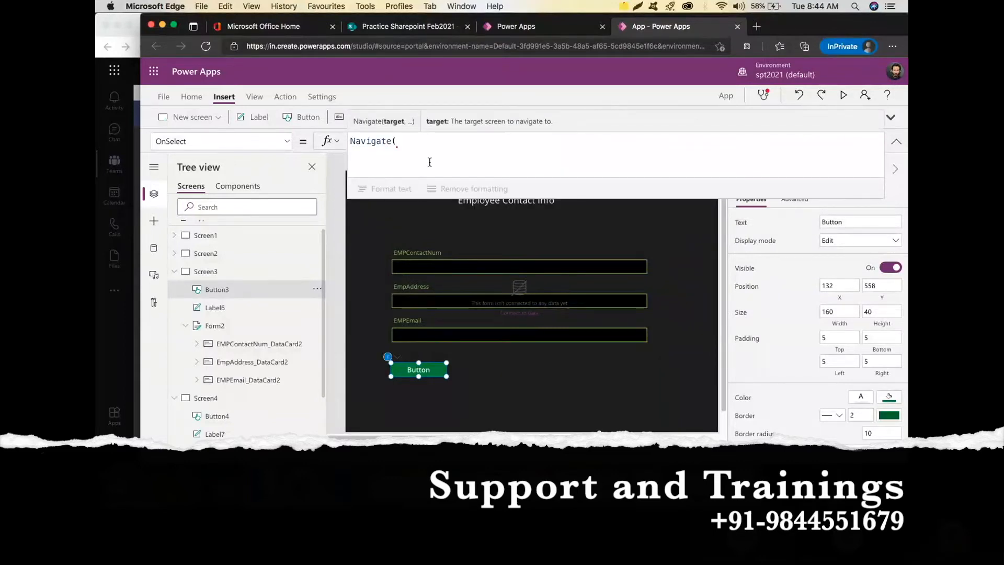
{"action": "type", "text": "scree"}
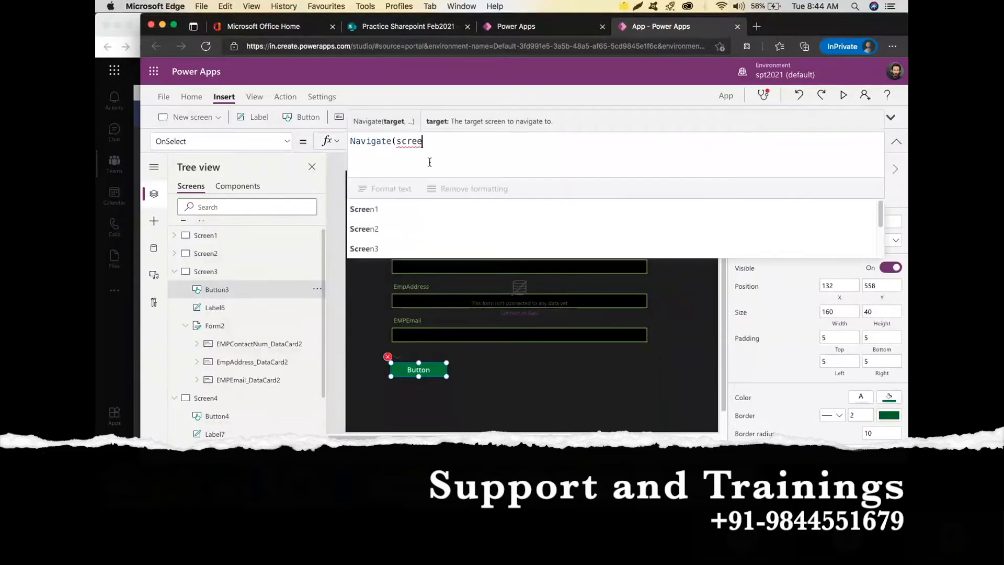
{"action": "type", "text": "n4"}
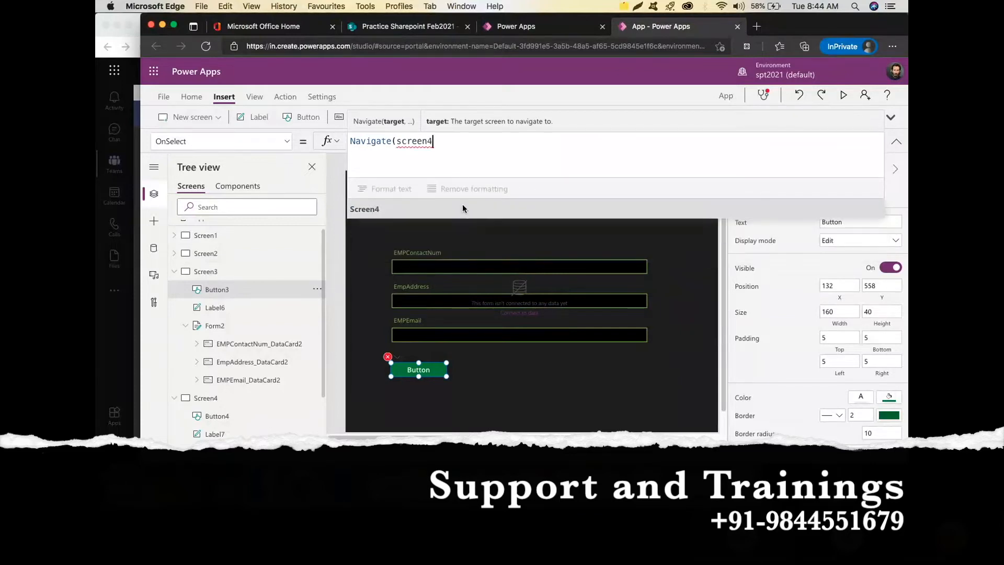
{"action": "left_click", "coordinate": [463, 208]}
{"action": "type", "text": "."}
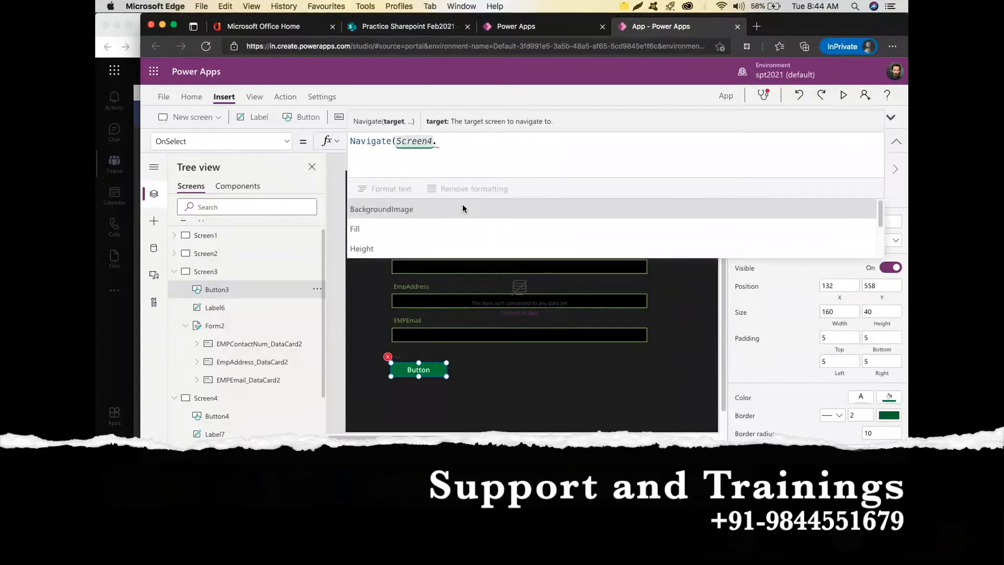
{"action": "key", "text": "BackSpace"}
{"action": "type", "text": ","}
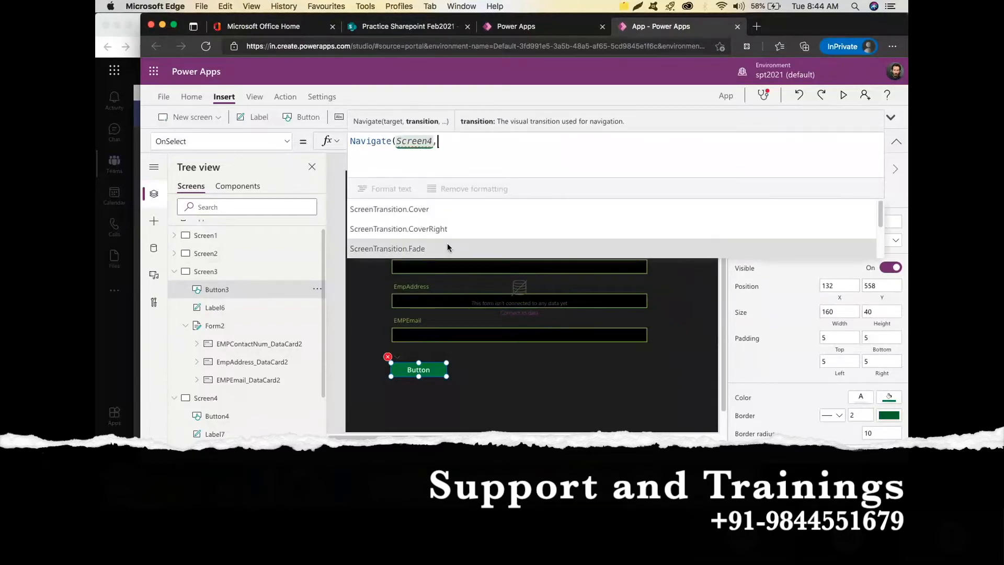
{"action": "left_click", "coordinate": [448, 243]}
{"action": "type", "text": ")"}
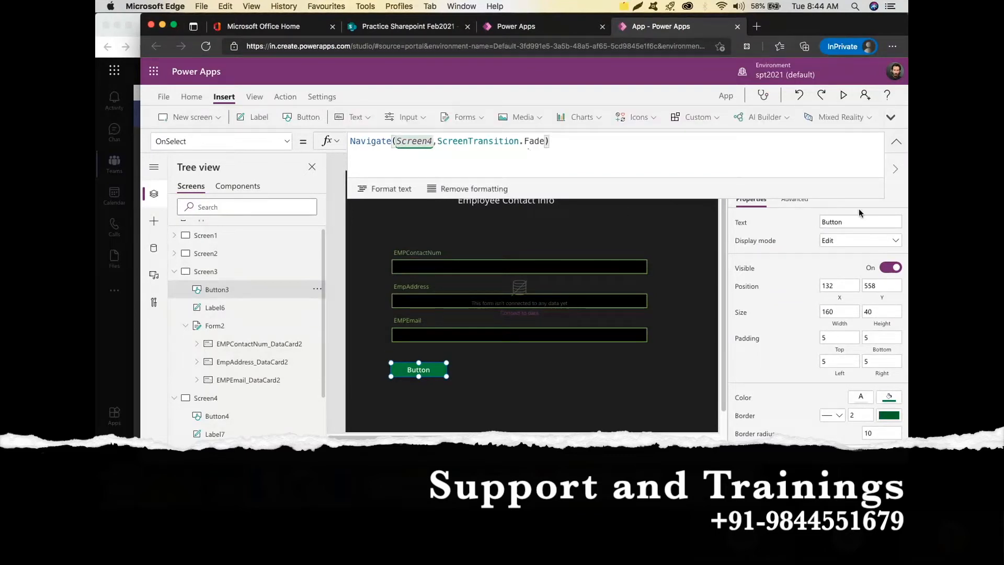
{"action": "left_click", "coordinate": [819, 222]}
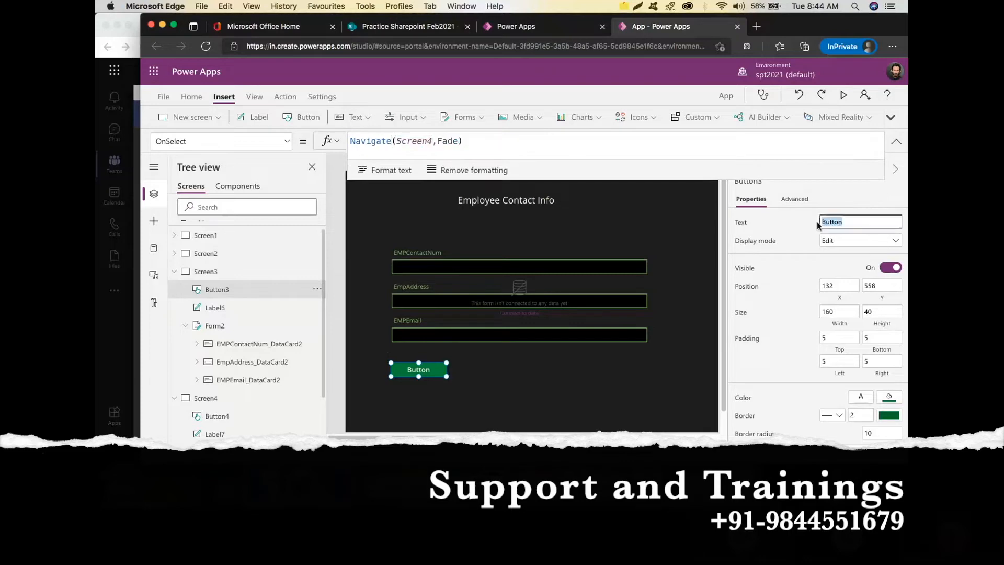
Change Button3's caption to 'Next'.
{"action": "type", "text": "nex"}
{"action": "left_click", "coordinate": [790, 224]}
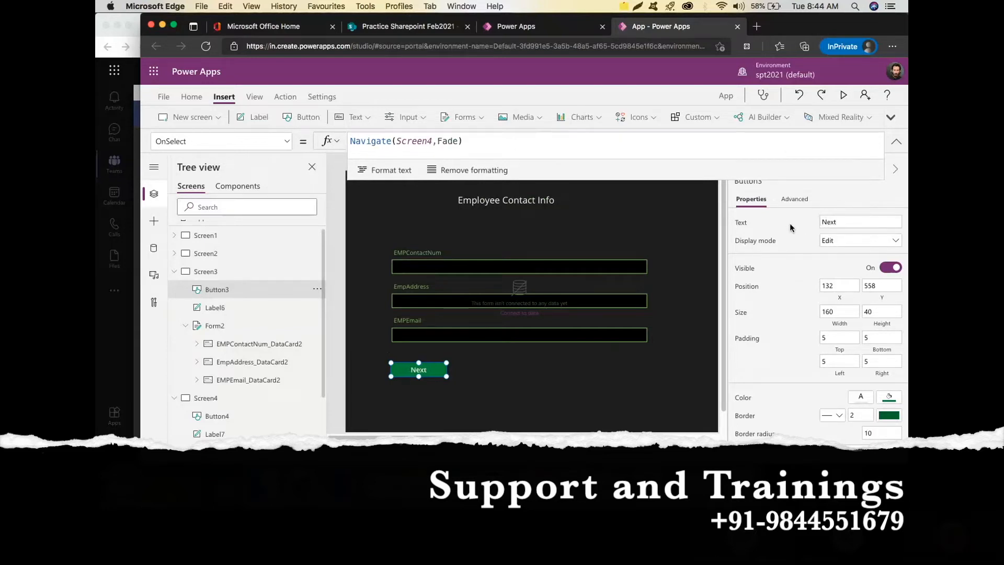
{"action": "scroll", "coordinate": [224, 374], "scroll_direction": "down", "scroll_amount": 3}
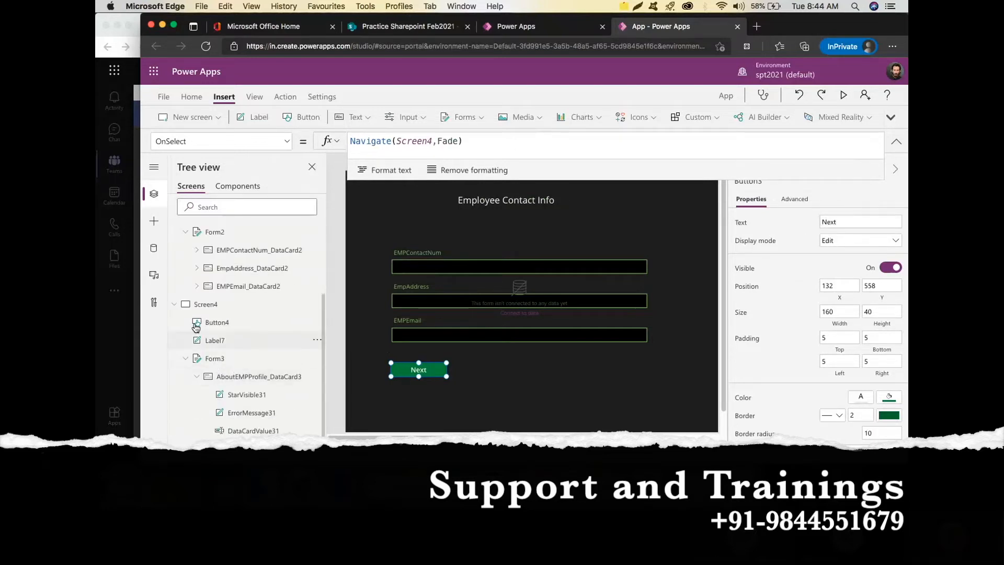
Collapse Screen3 and Screen4 in the Tree view, open Screen4 and select the AboutEMPProfile card.
{"action": "left_click", "coordinate": [181, 306]}
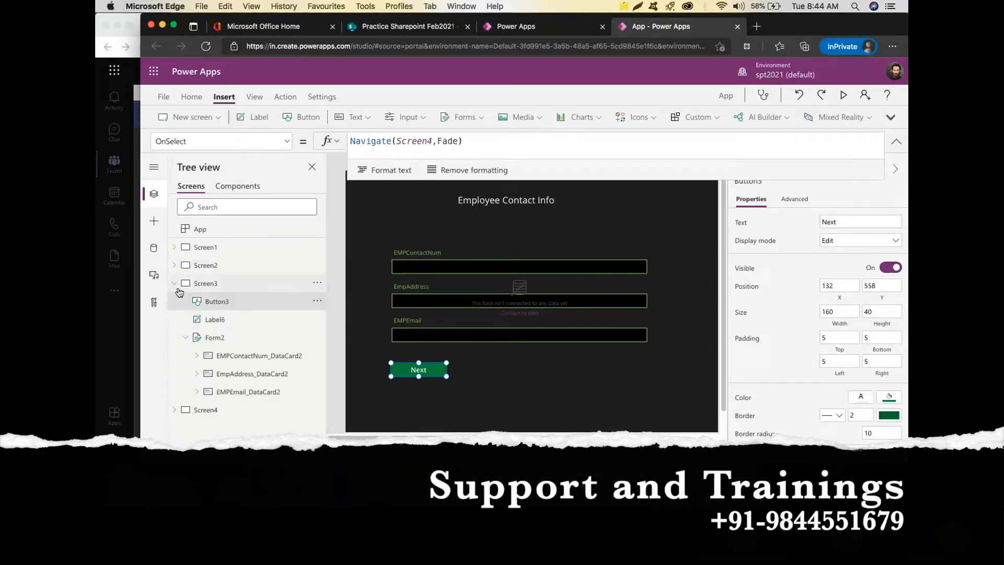
{"action": "left_click", "coordinate": [176, 285]}
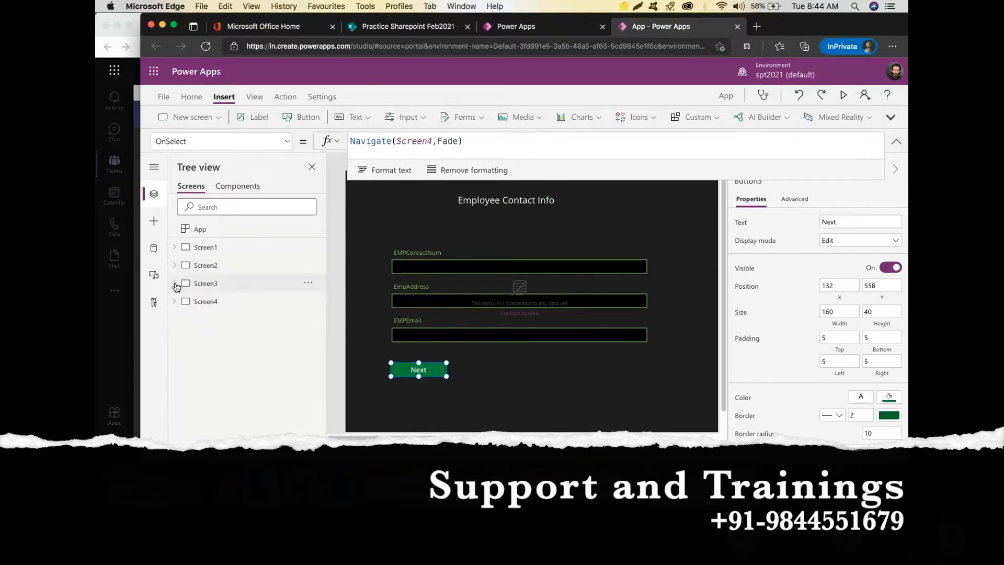
{"action": "left_click", "coordinate": [205, 304]}
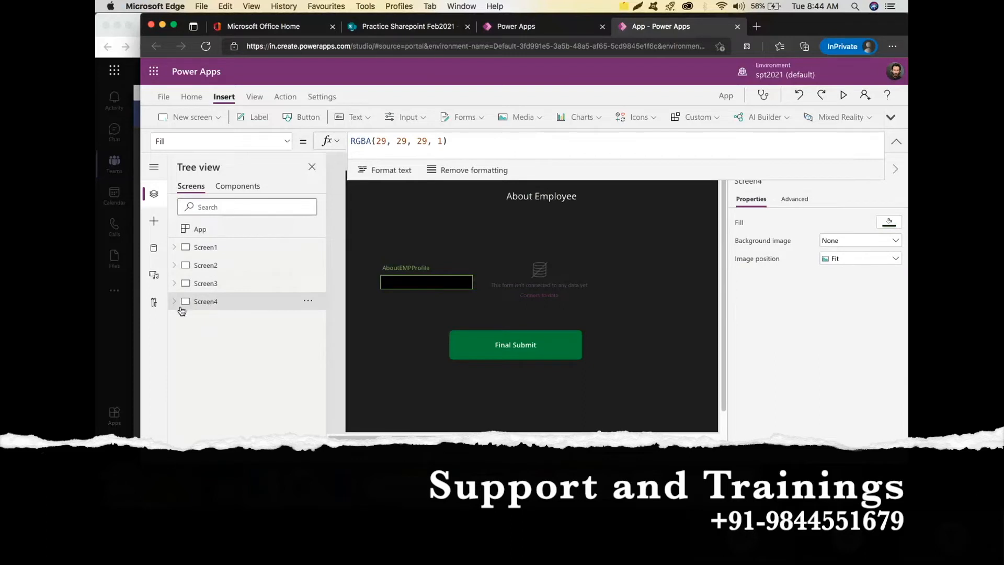
{"action": "left_click", "coordinate": [425, 277]}
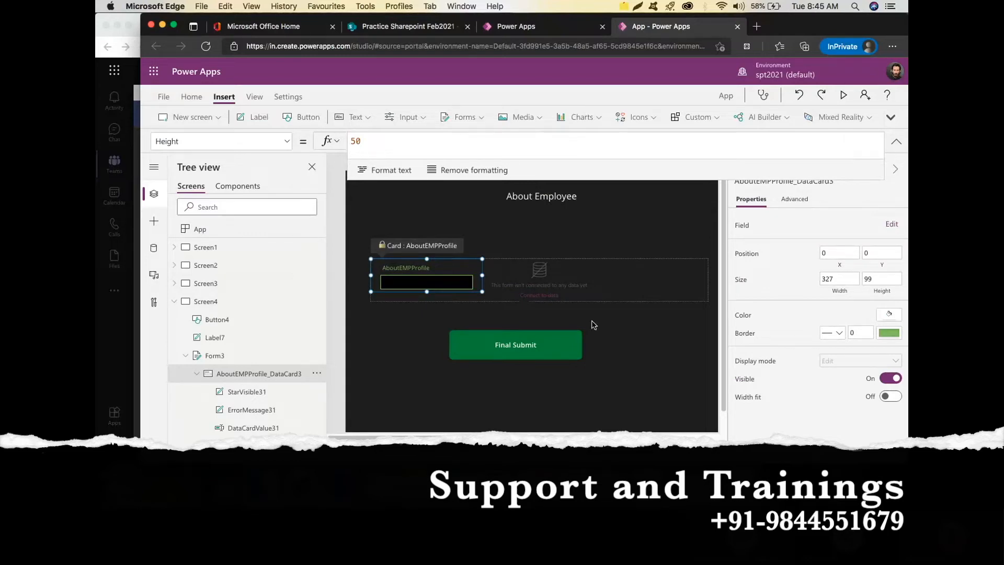
Select the Final Submit button, enlarge its formula bar and select the false value.
{"action": "left_click", "coordinate": [566, 349]}
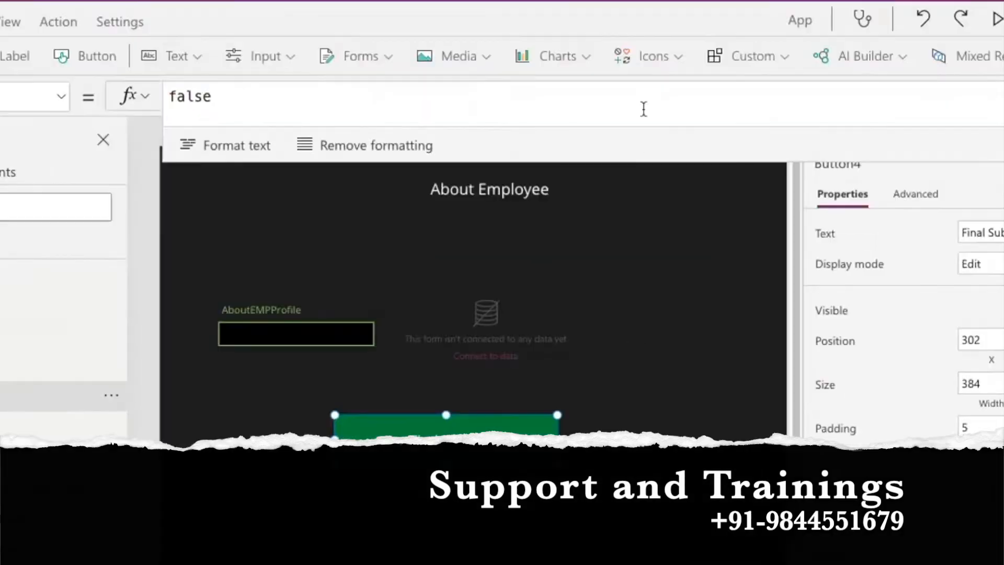
{"action": "left_click_drag", "start_coordinate": [634, 178], "coordinate": [613, 302]}
{"action": "left_click_drag", "start_coordinate": [609, 367], "coordinate": [604, 388]}
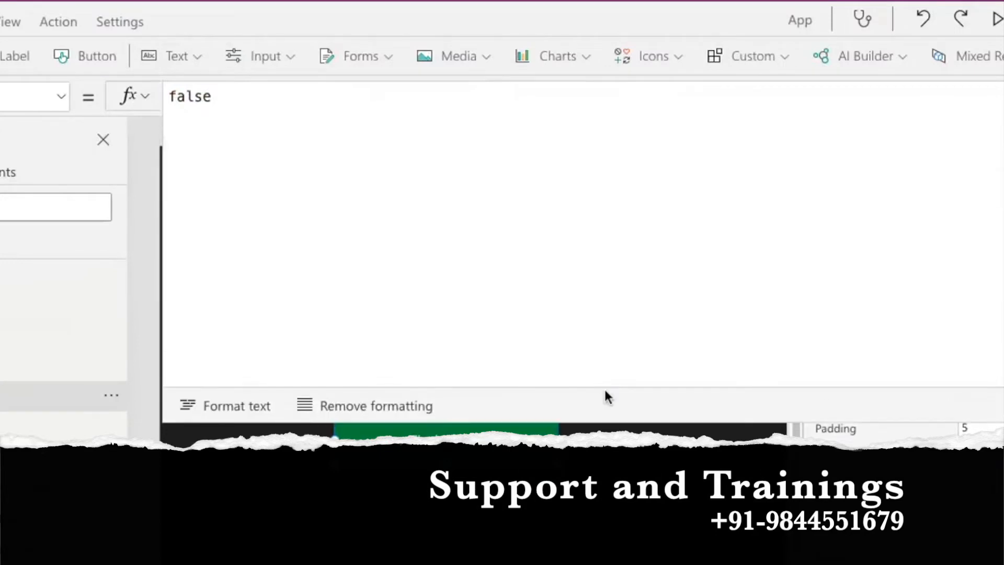
{"action": "left_click", "coordinate": [179, 105]}
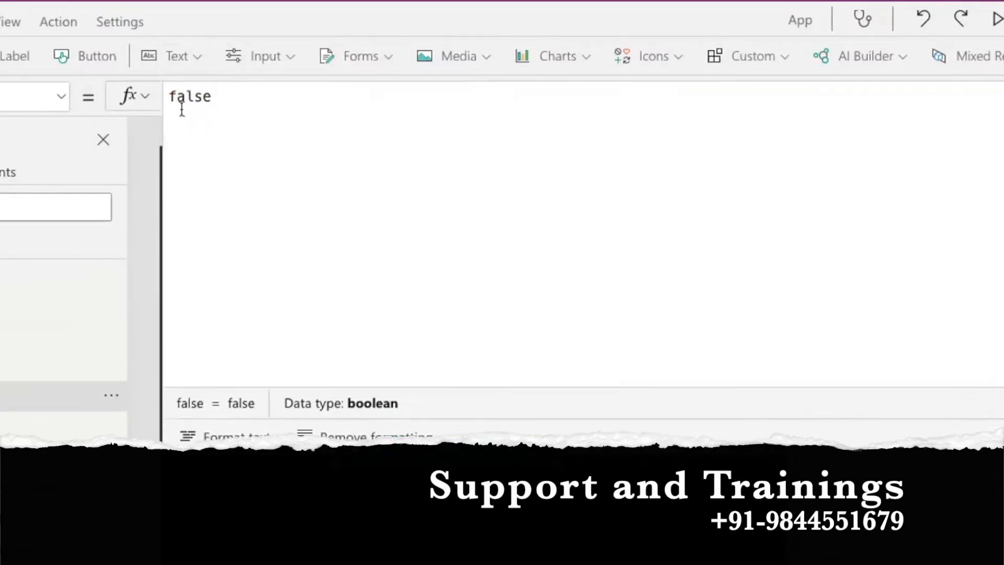
{"action": "double_click", "coordinate": [165, 99]}
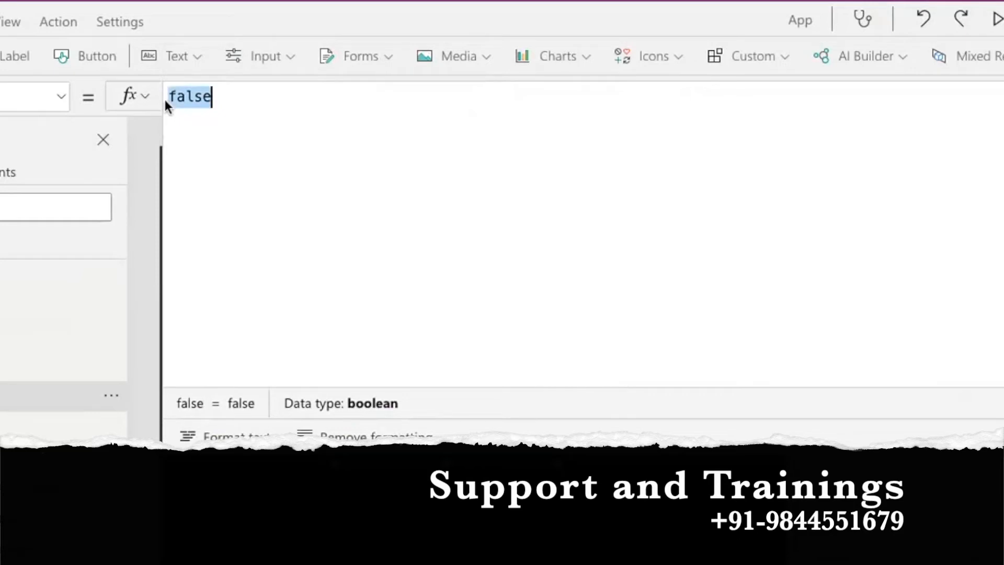
Replace false with Patch(SimpleList and a closing parenthesis on a new line.
{"action": "type", "text": "Pa"}
{"action": "type", "text": "tch"}
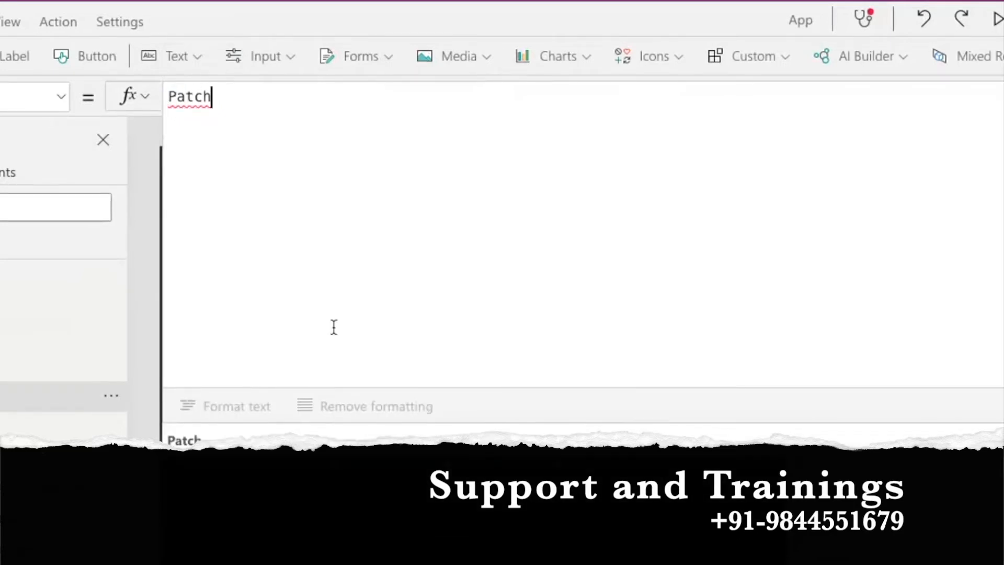
{"action": "type", "text": "("}
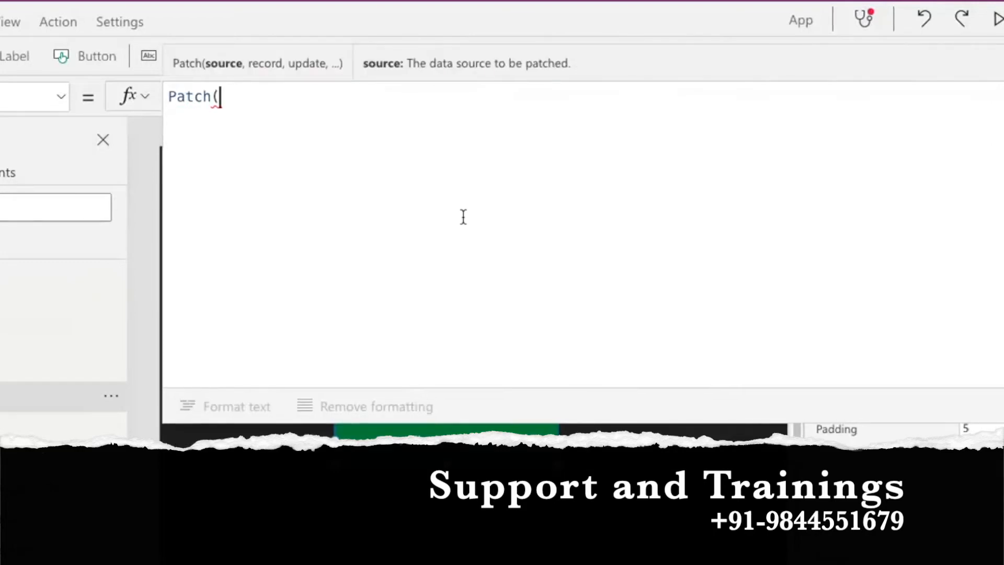
{"action": "type", "text": "simple"}
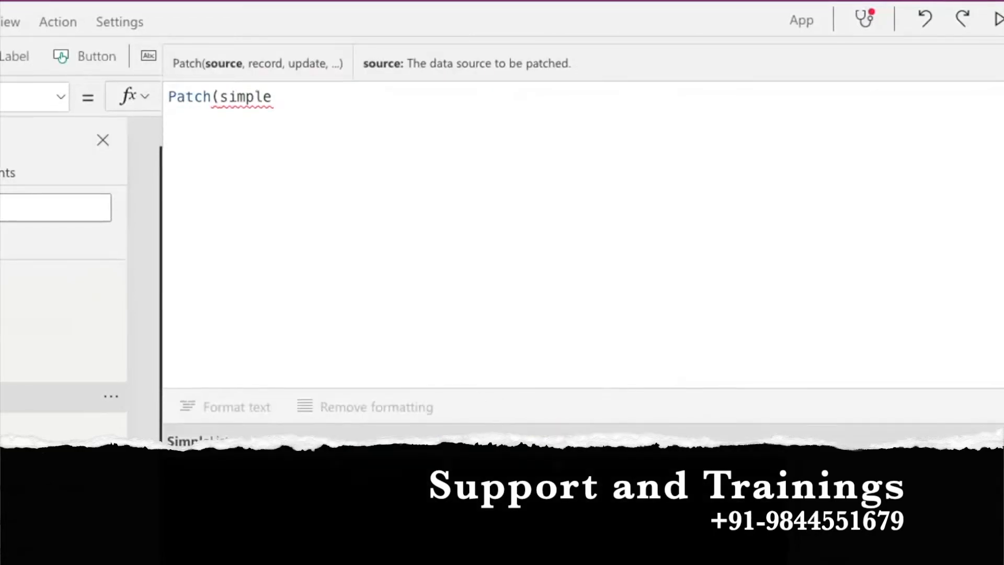
{"action": "key", "text": "Tab"}
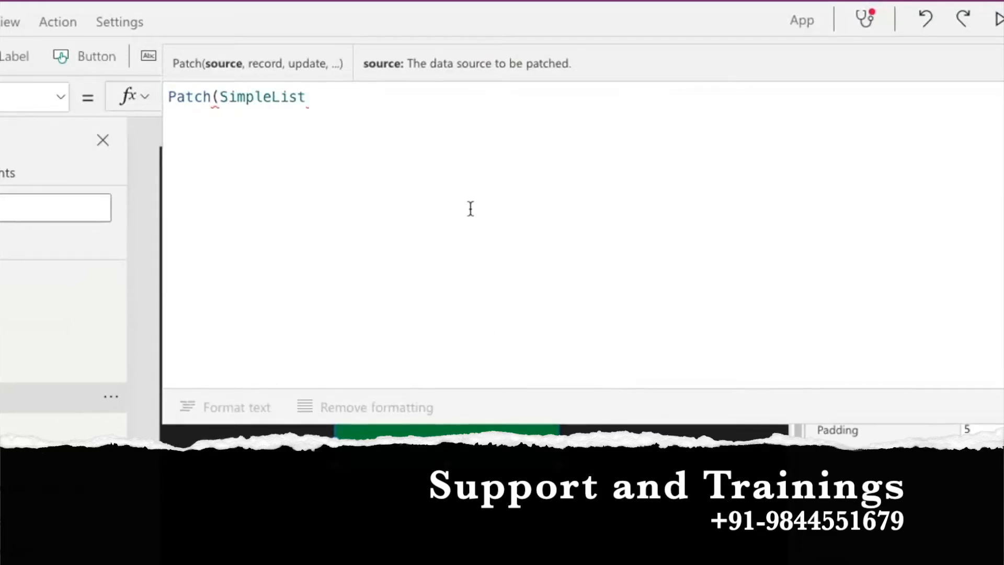
{"action": "key", "text": "shift+Return"}
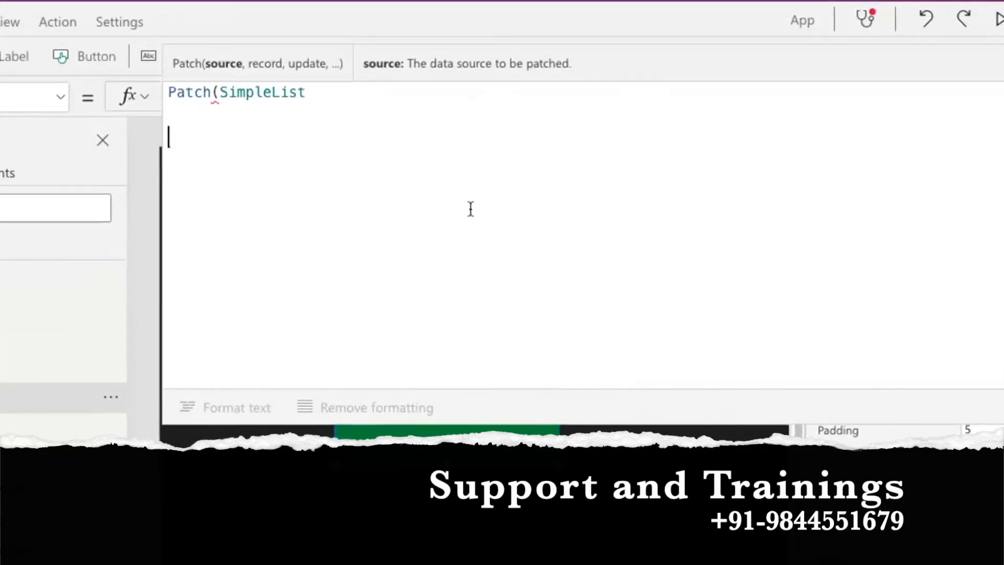
{"action": "type", "text": ")"}
{"action": "key", "text": "Up"}
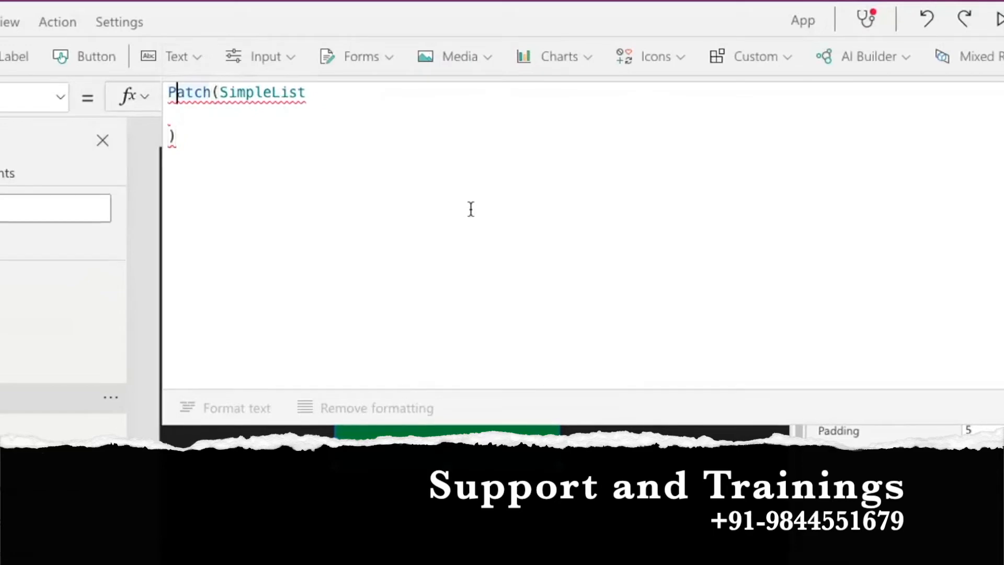
Add Defaults(SimpleList), as the second Patch argument, followed by blank lines.
{"action": "type", "text": "de"}
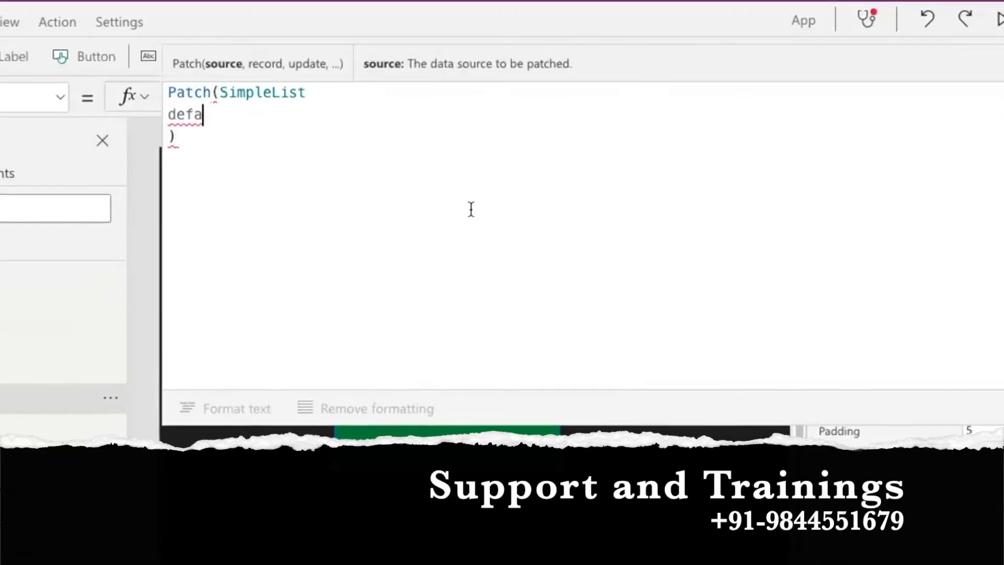
{"action": "type", "text": "fa"}
{"action": "left_click", "coordinate": [332, 95]}
{"action": "type", "text": ","}
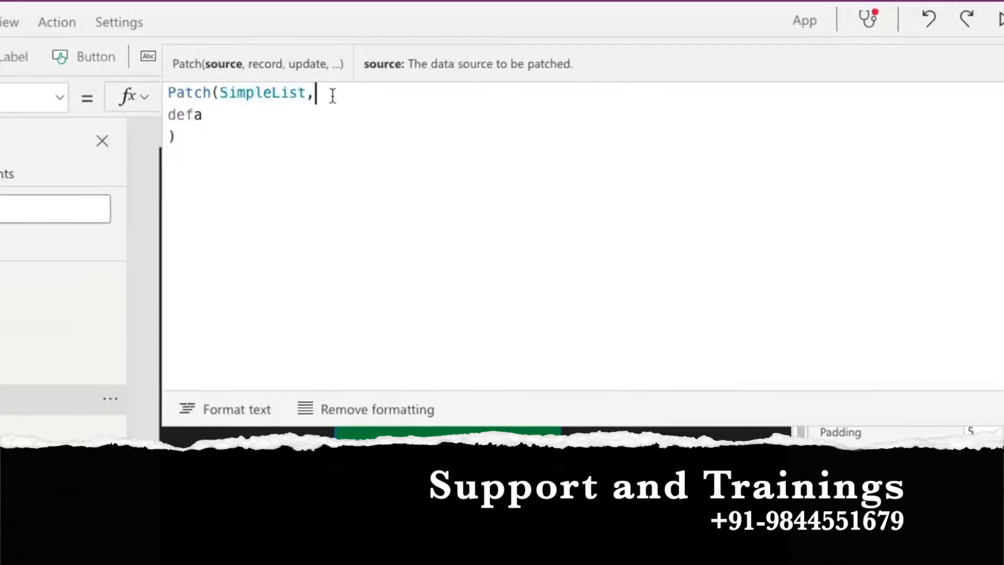
{"action": "key", "text": "Left"}
{"action": "key", "text": "Left"}
{"action": "key", "text": "Down"}
{"action": "key", "text": "Left"}
{"action": "key", "text": "Left"}
{"action": "key", "text": "Left"}
{"action": "key", "text": "BackSpace"}
{"action": "type", "text": "Defa"}
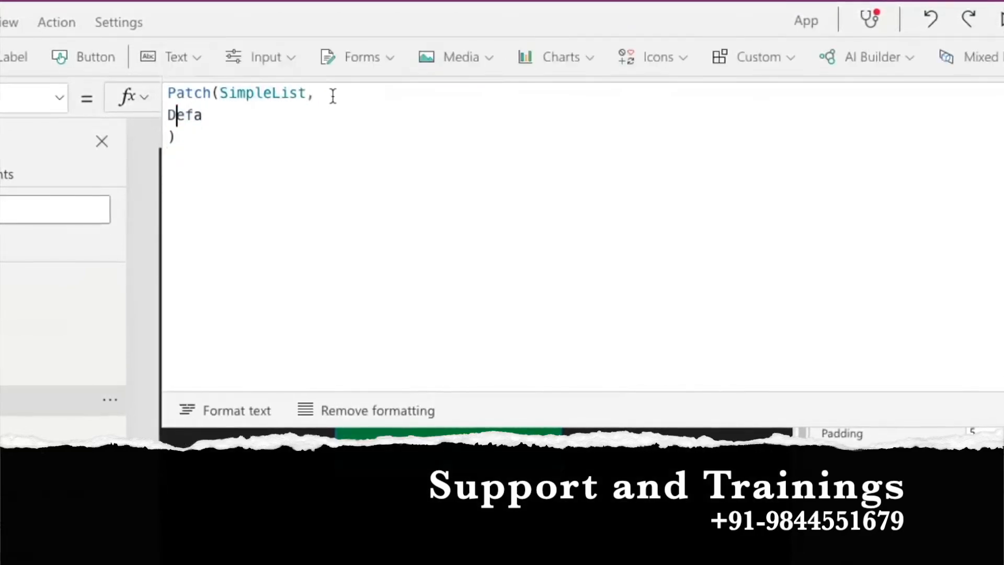
{"action": "type", "text": "ults("}
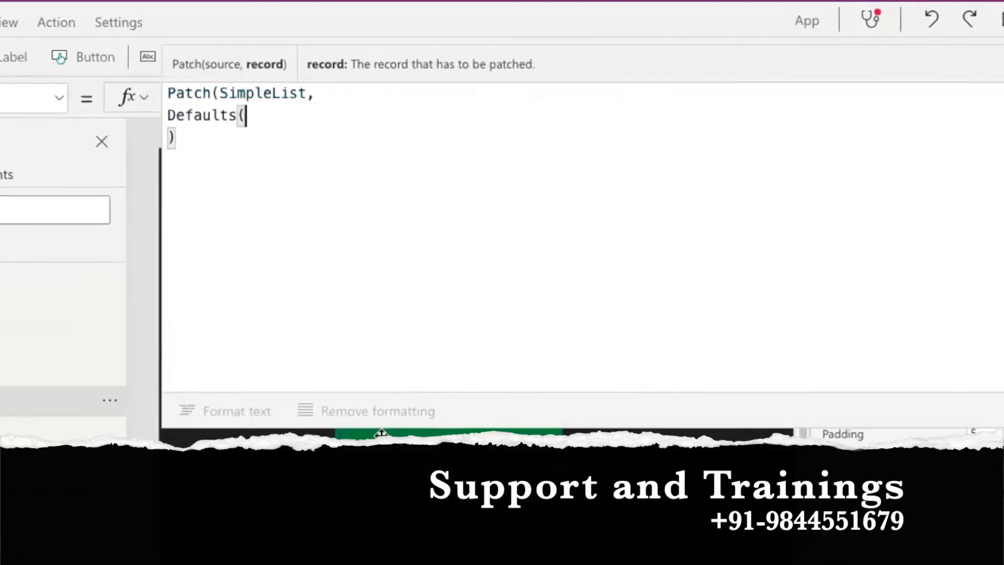
{"action": "type", "text": "s"}
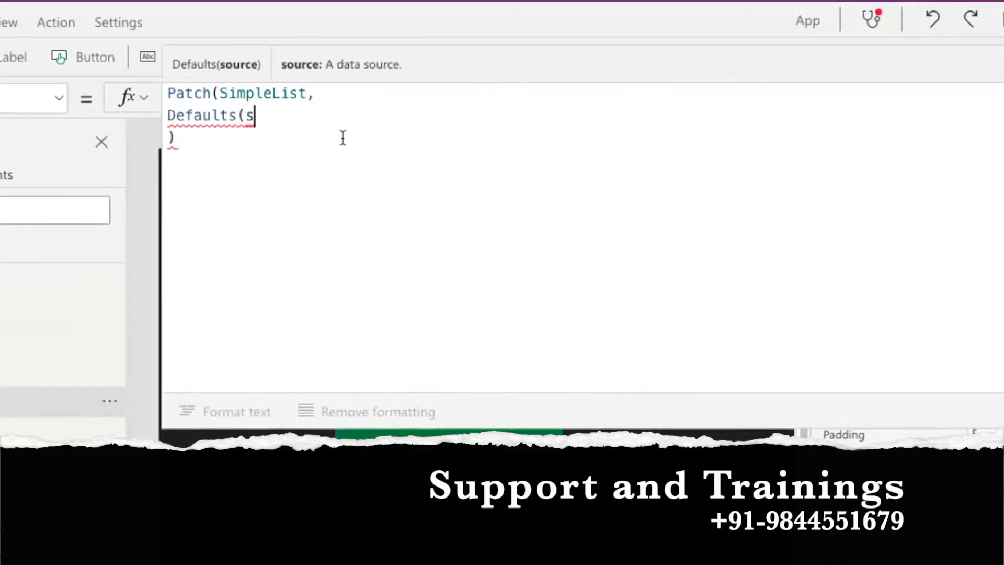
{"action": "type", "text": "imple"}
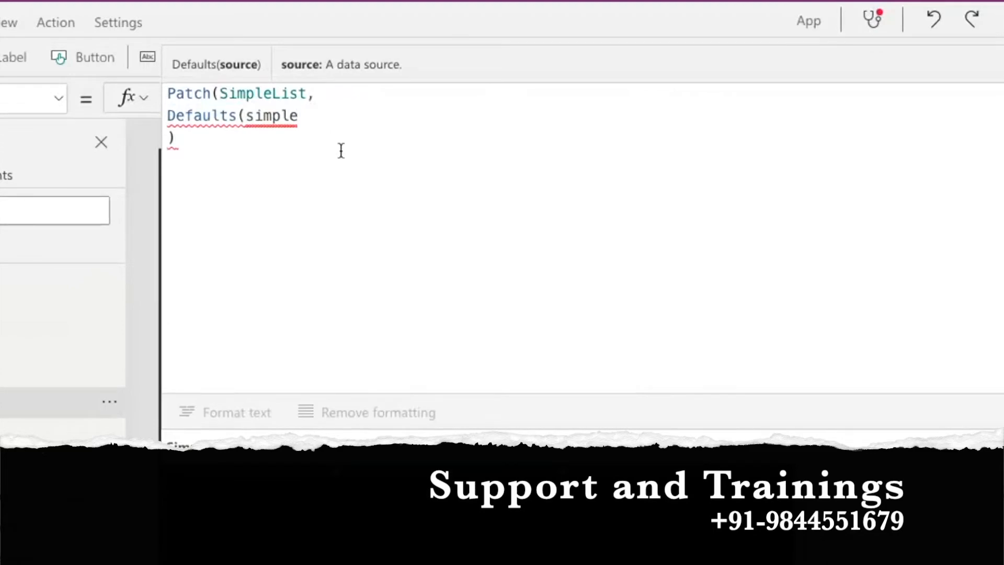
{"action": "key", "text": "Tab"}
{"action": "type", "text": ")"}
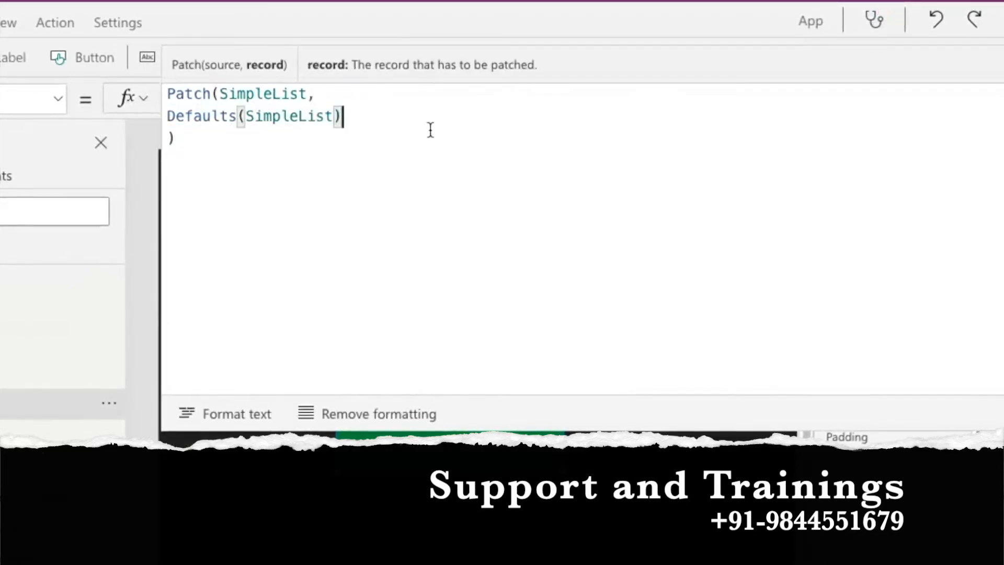
{"action": "type", "text": ","}
{"action": "key", "text": "Return"}
{"action": "key", "text": "Return"}
{"action": "key", "text": "Up"}
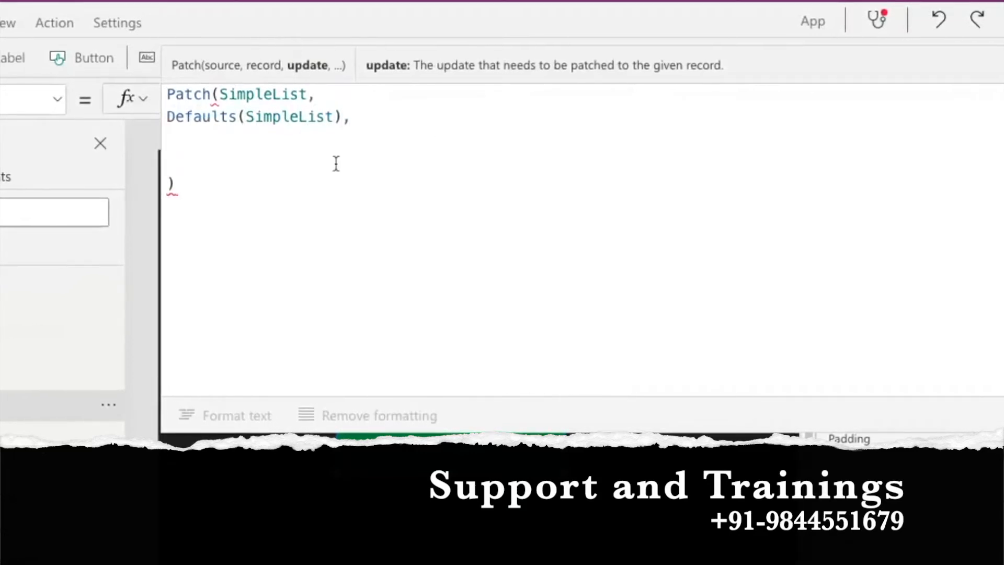
Add Form1.Updates and Form2.Updates as Patch arguments on separate lines.
{"action": "left_click", "coordinate": [1, 311]}
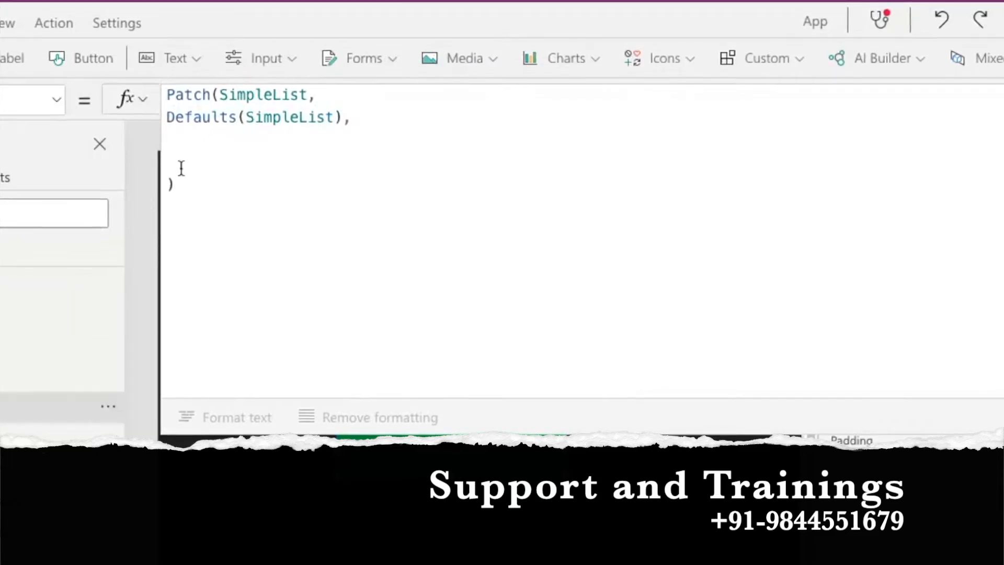
{"action": "left_click", "coordinate": [200, 139]}
{"action": "type", "text": "form"}
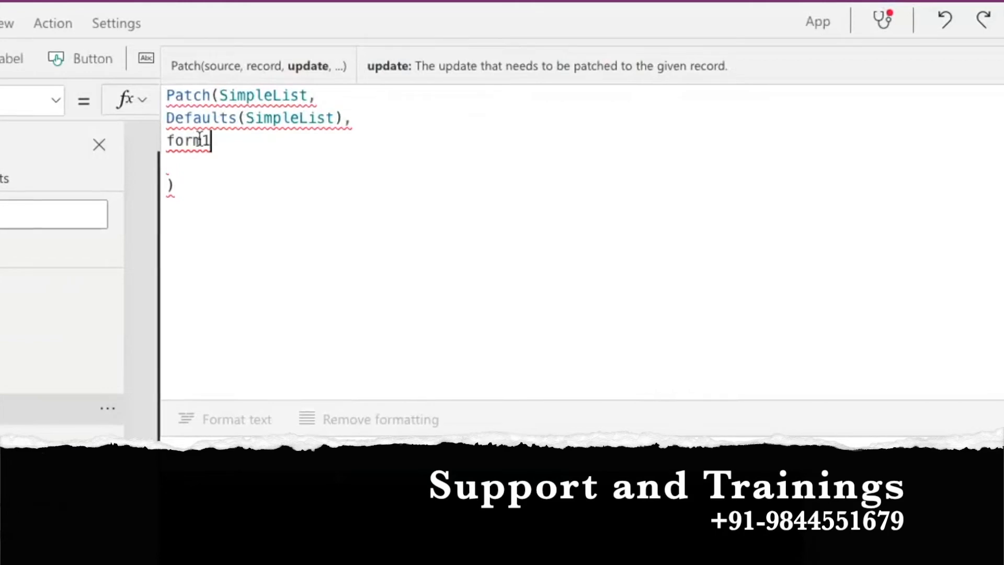
{"action": "type", "text": "1"}
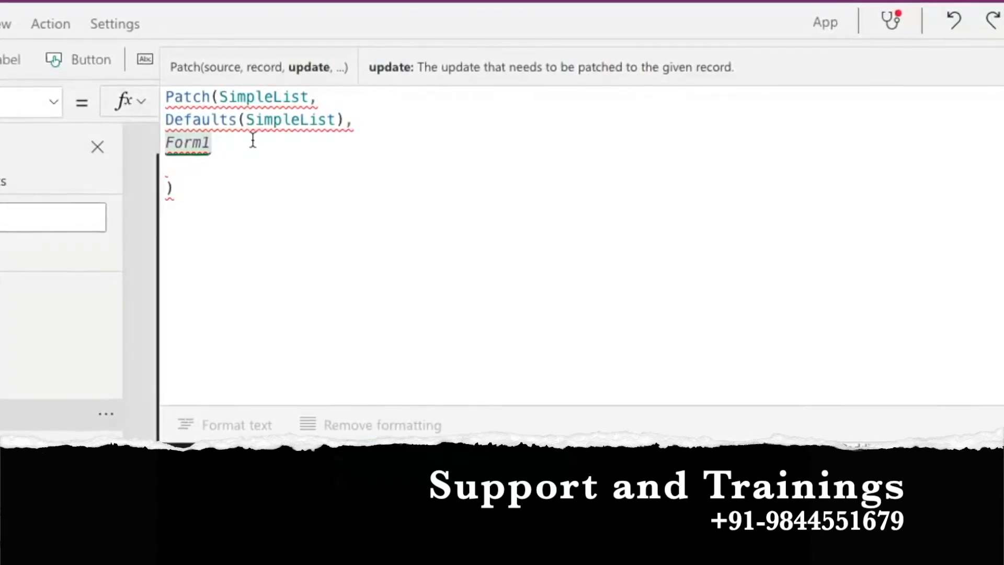
{"action": "type", "text": ".updates"}
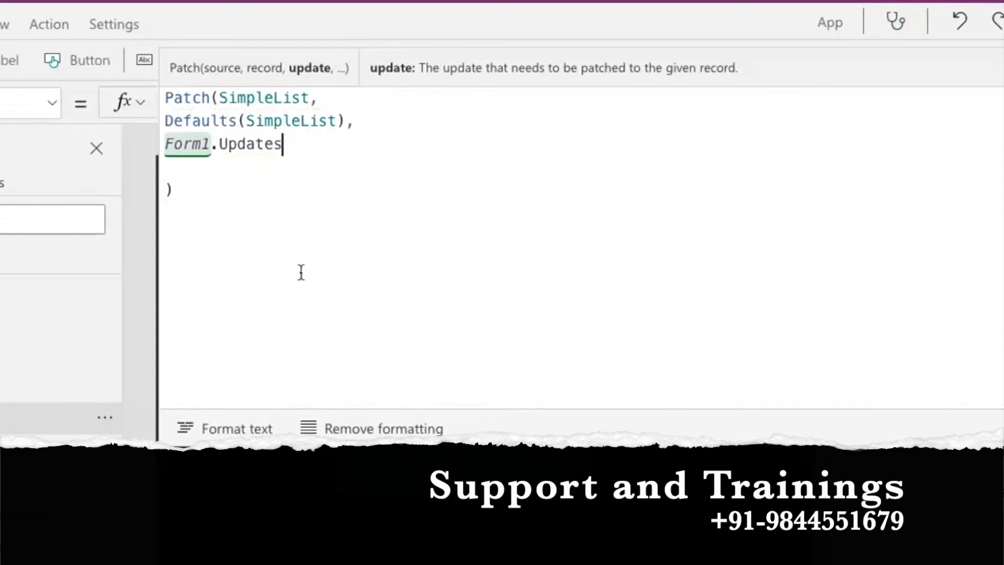
{"action": "type", "text": ","}
{"action": "key", "text": "Return"}
{"action": "type", "text": "form2"}
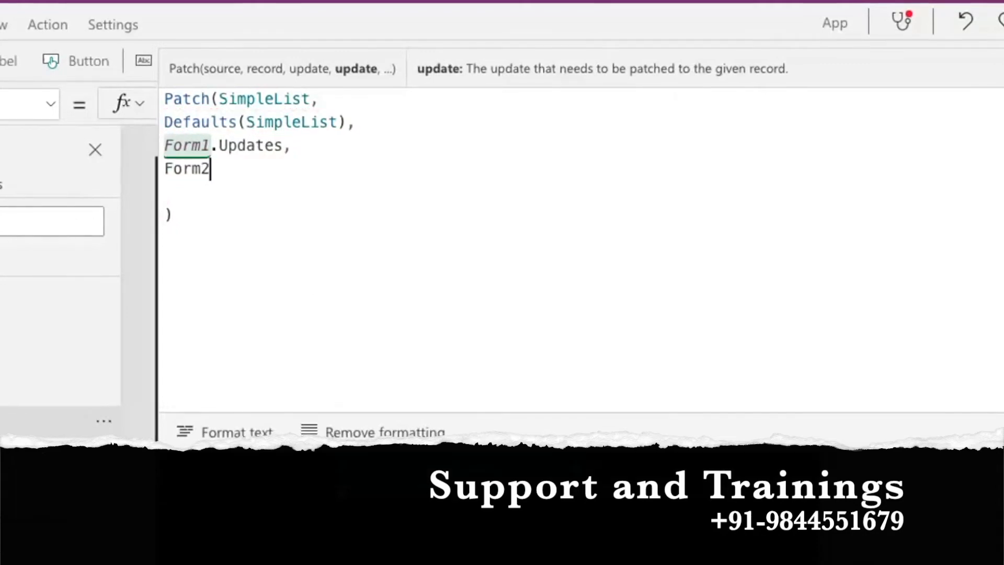
{"action": "type", "text": ".upda"}
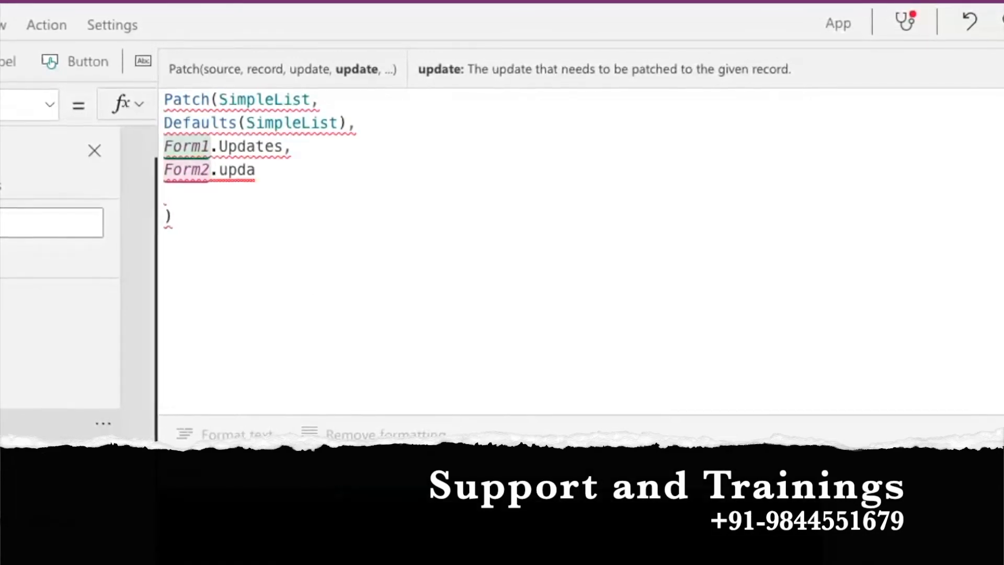
{"action": "key", "text": "Tab"}
{"action": "type", "text": ","}
{"action": "key", "text": "Return"}
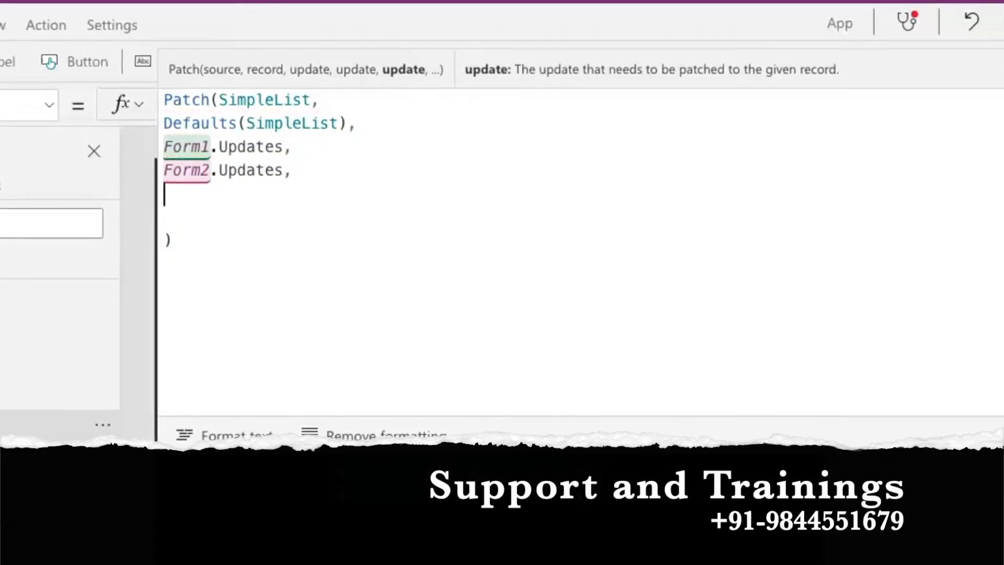
Add Form3.Updates and remove the stray letter on the line below.
{"action": "type", "text": "form"}
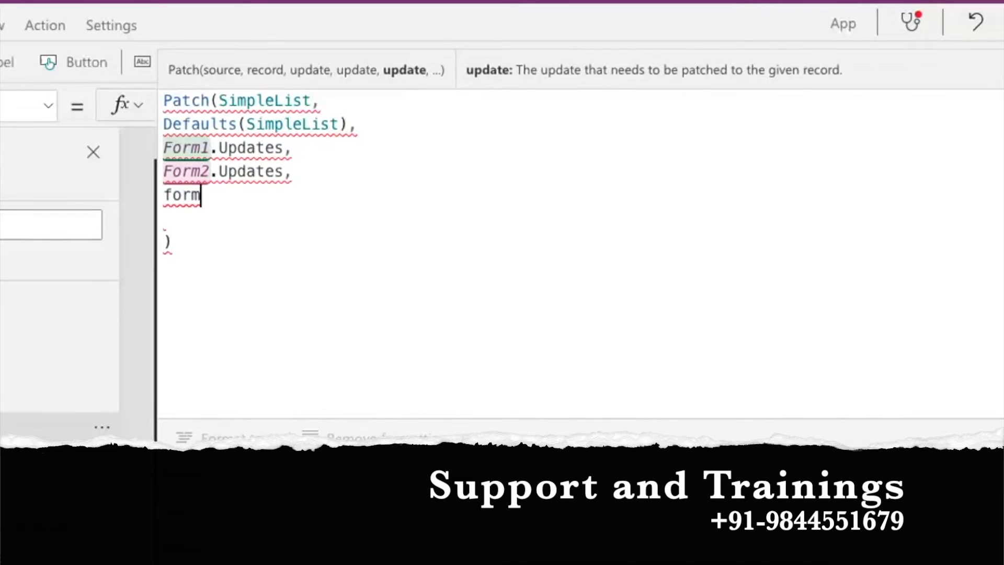
{"action": "type", "text": "3.up"}
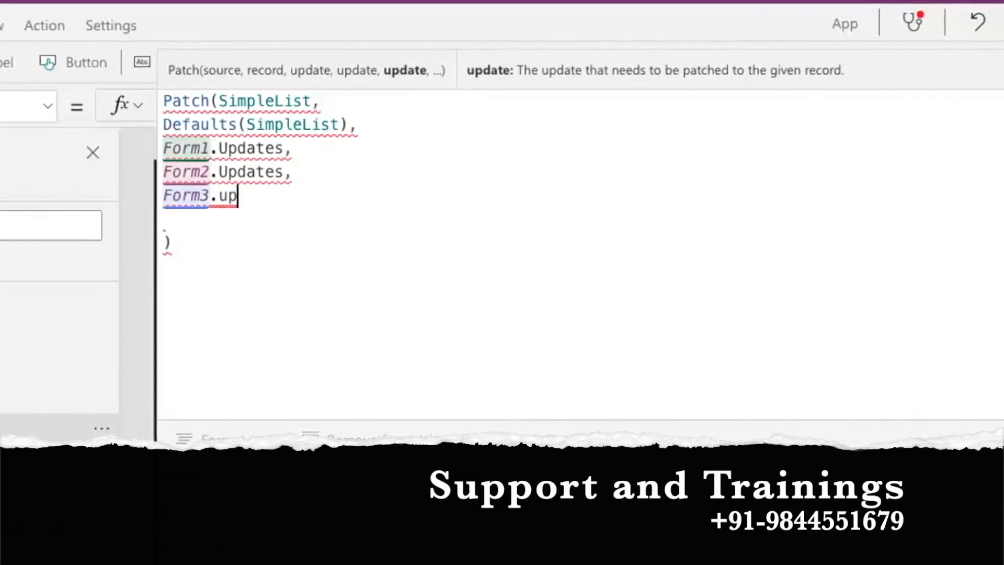
{"action": "type", "text": "dates"}
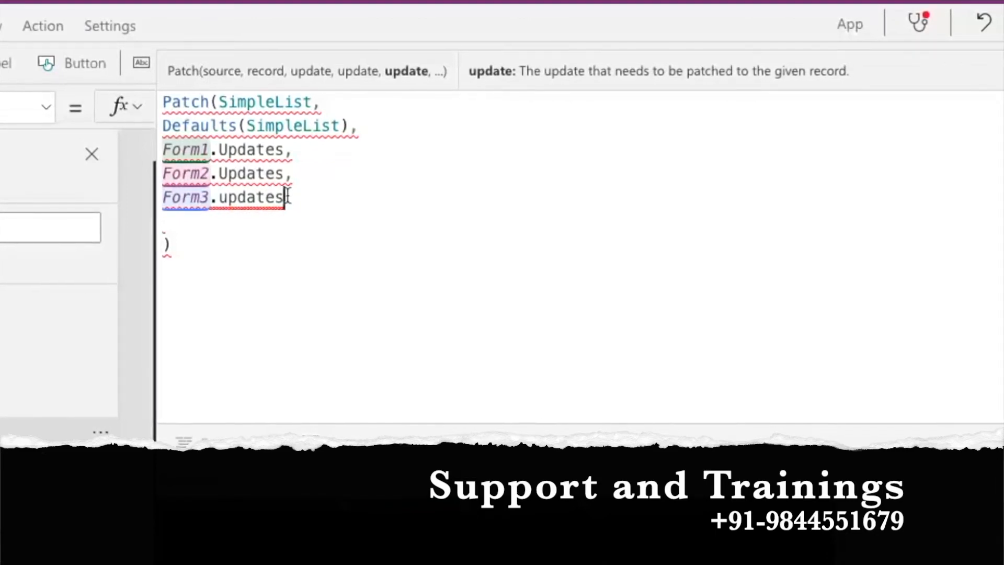
{"action": "type", "text": ","}
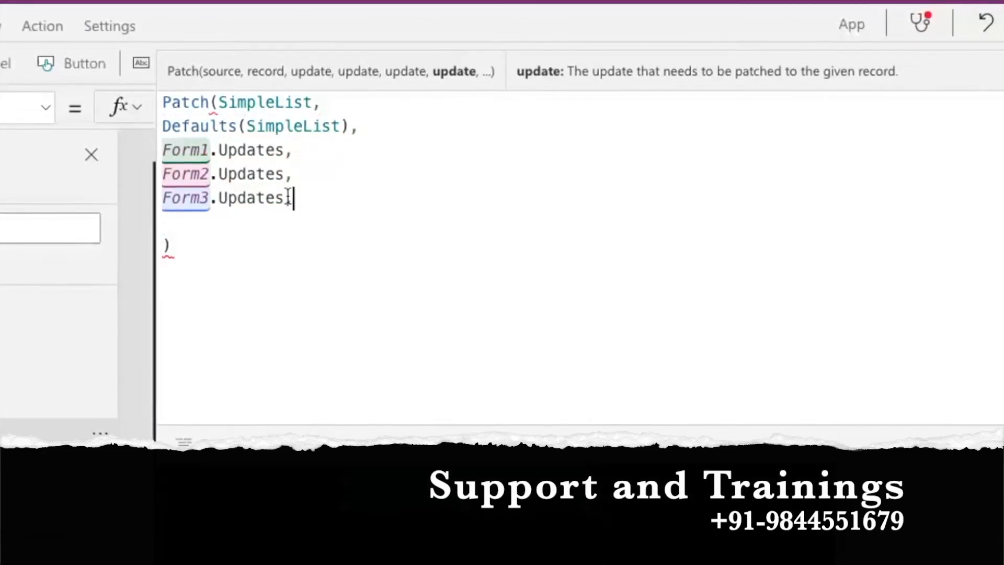
{"action": "key", "text": "Return"}
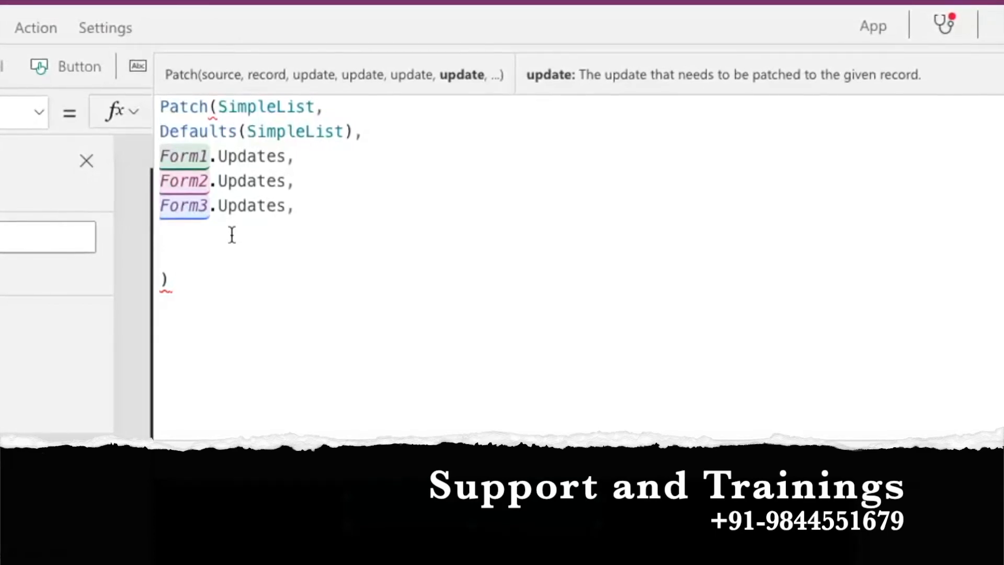
{"action": "key", "text": "BackSpace"}
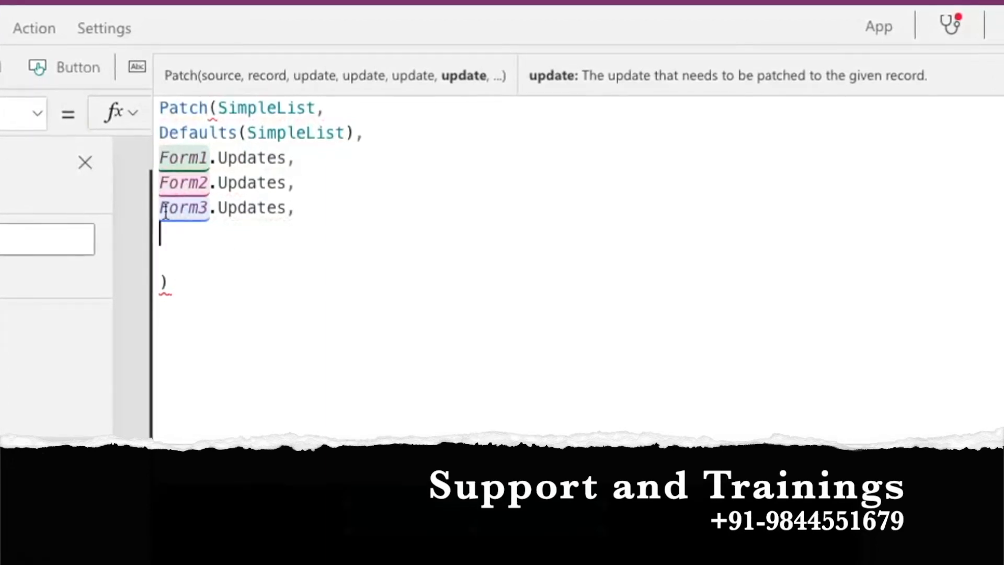
{"action": "left_click", "coordinate": [299, 216]}
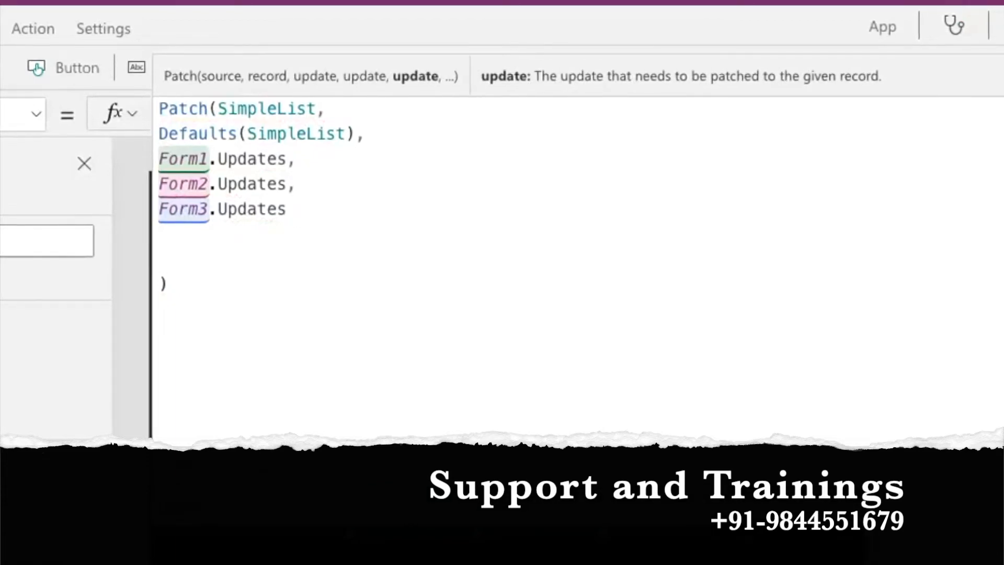
{"action": "left_click", "coordinate": [567, 326]}
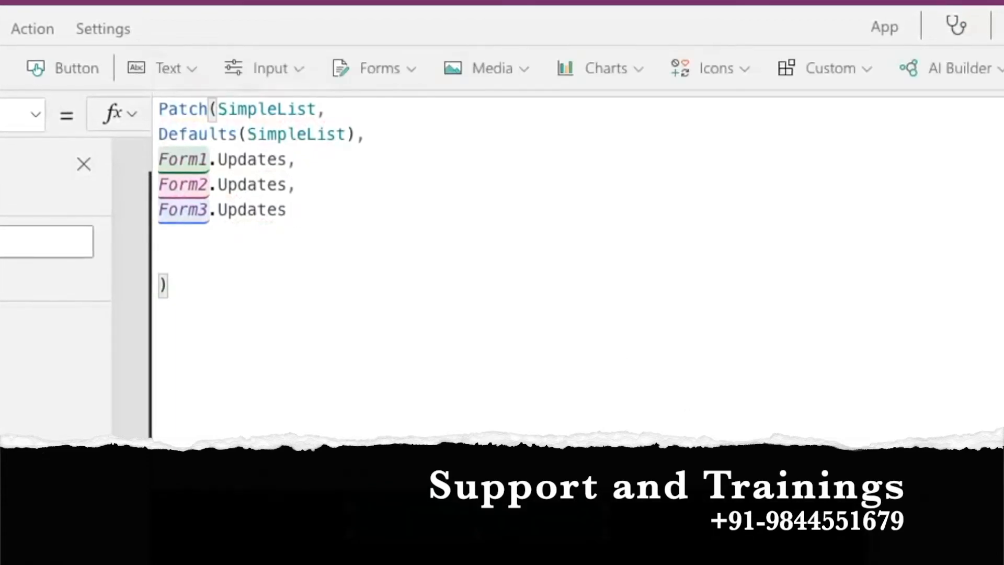
Shrink the formula box back down to reveal the canvas.
{"action": "left_click_drag", "start_coordinate": [666, 449], "coordinate": [666, 322]}
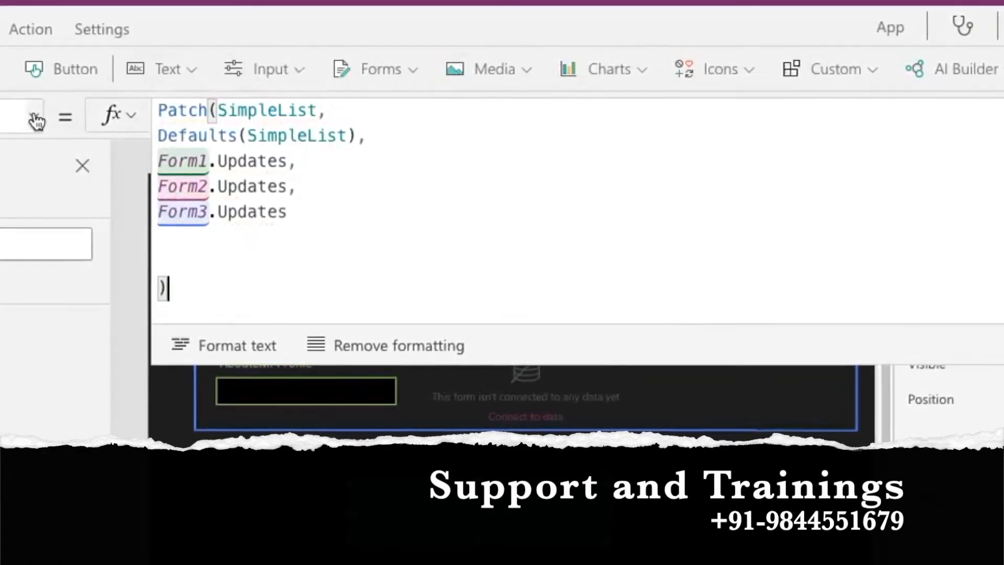
{"action": "left_click", "coordinate": [36, 117]}
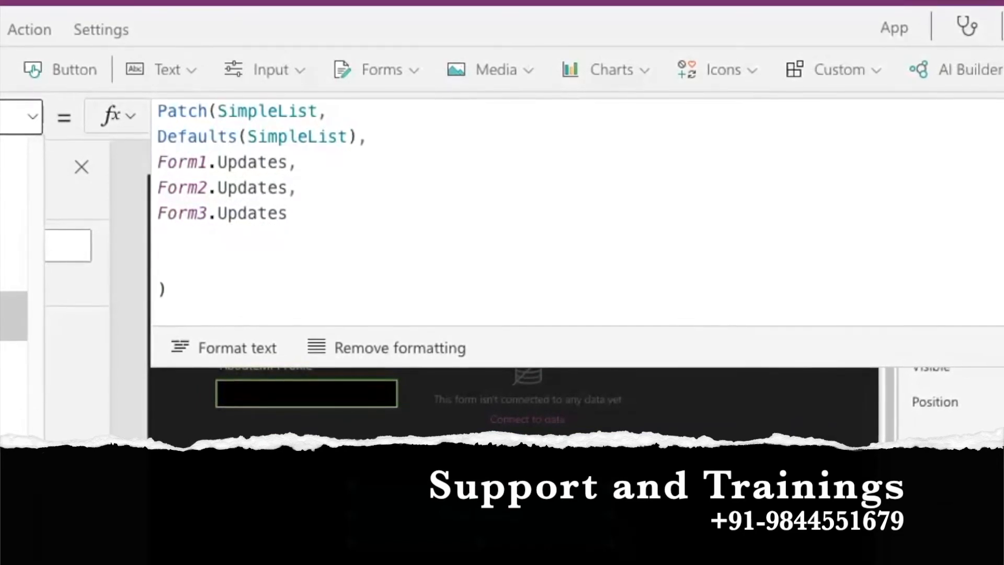
{"action": "left_click", "coordinate": [212, 247]}
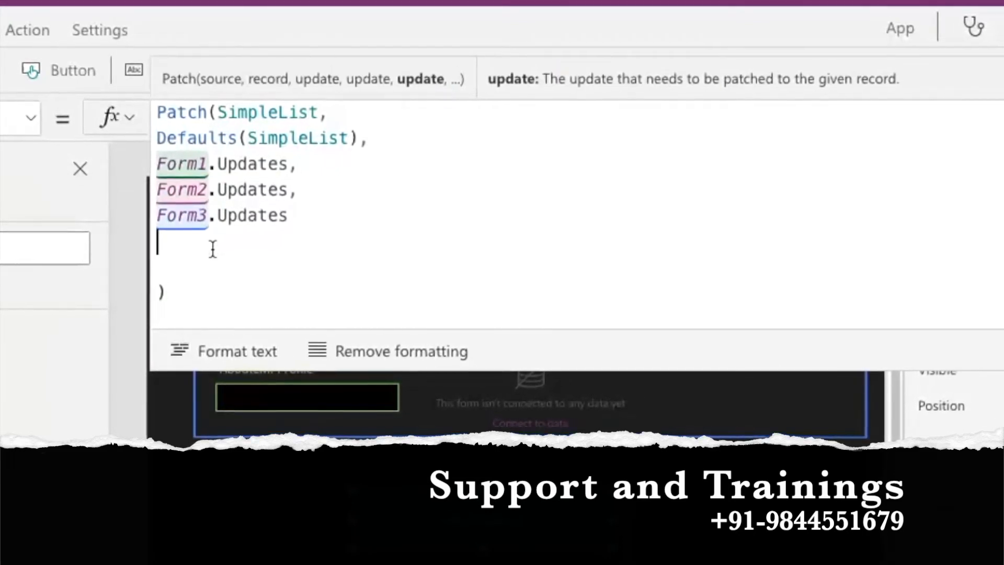
Add Notify("Data Submitted",Success) on the line after Form3.Updates.
{"action": "type", "text": "Noti"}
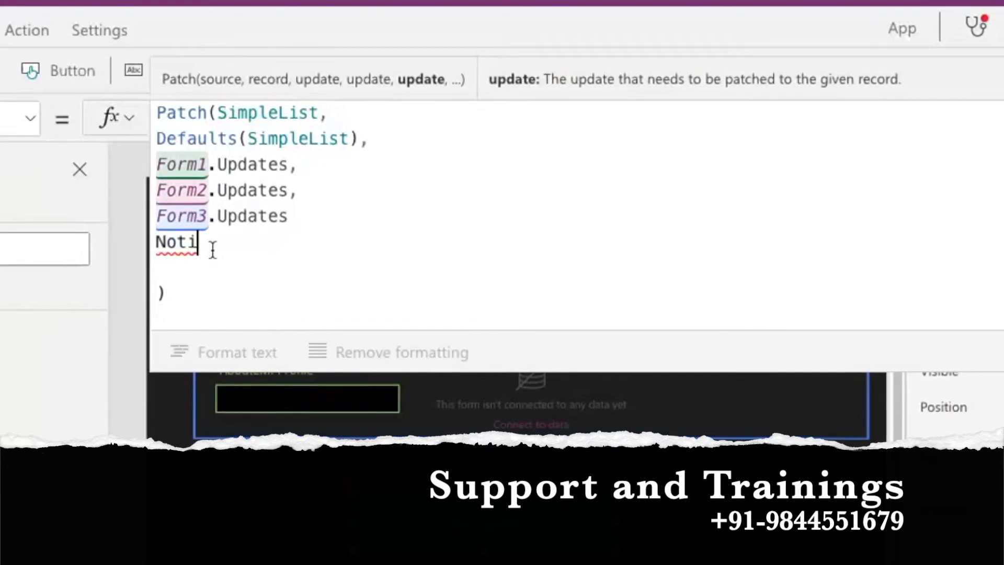
{"action": "left_click", "coordinate": [309, 219]}
{"action": "type", "text": ","}
{"action": "key", "text": "Down"}
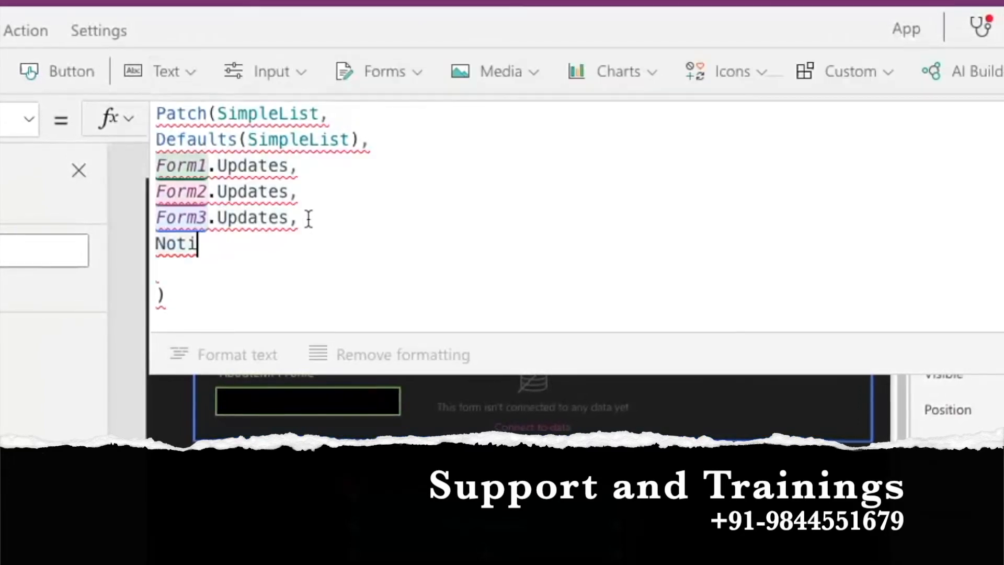
{"action": "type", "text": "fy"}
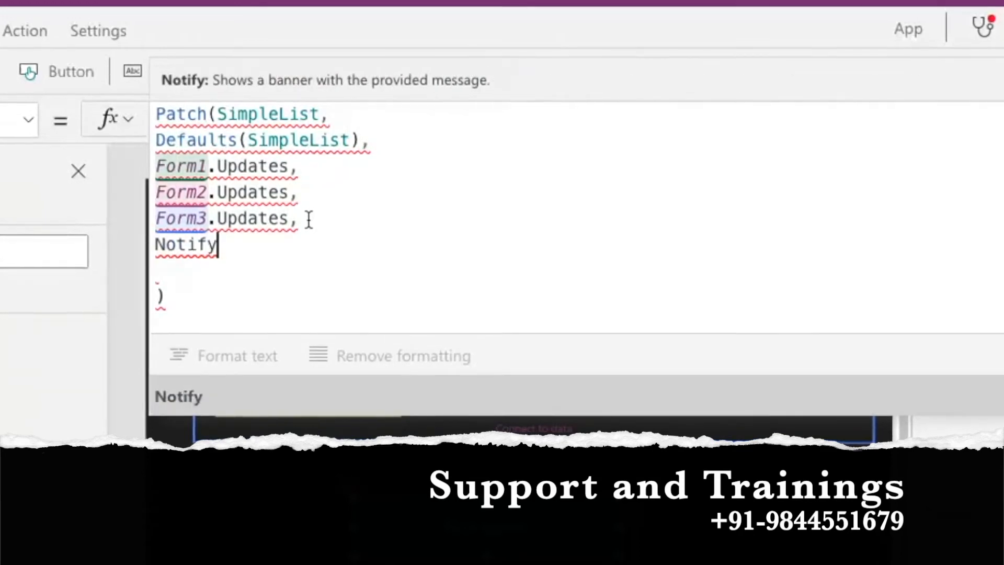
{"action": "type", "text": "(("}
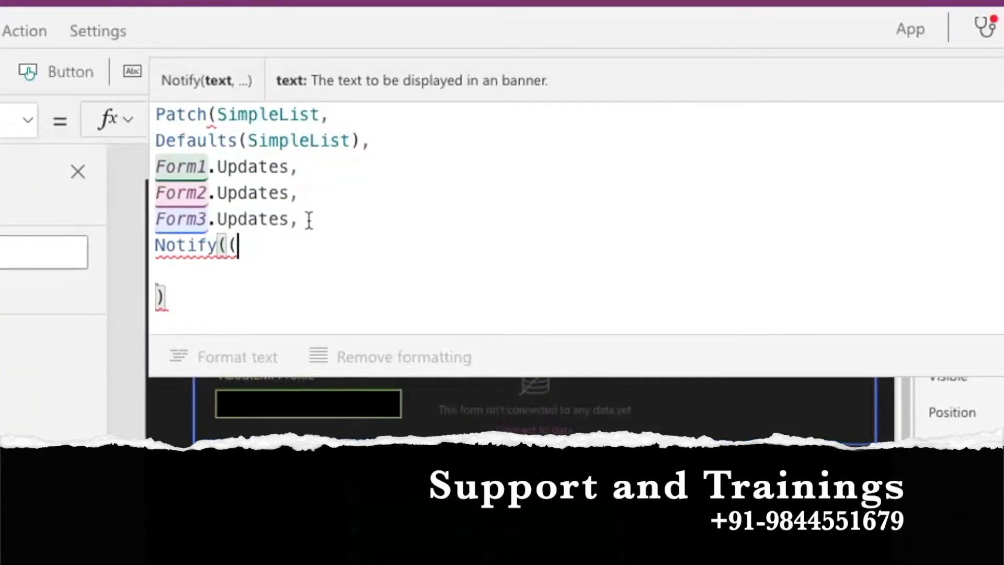
{"action": "key", "text": "BackSpace"}
{"action": "type", "text": ")"}
{"action": "key", "text": "Left"}
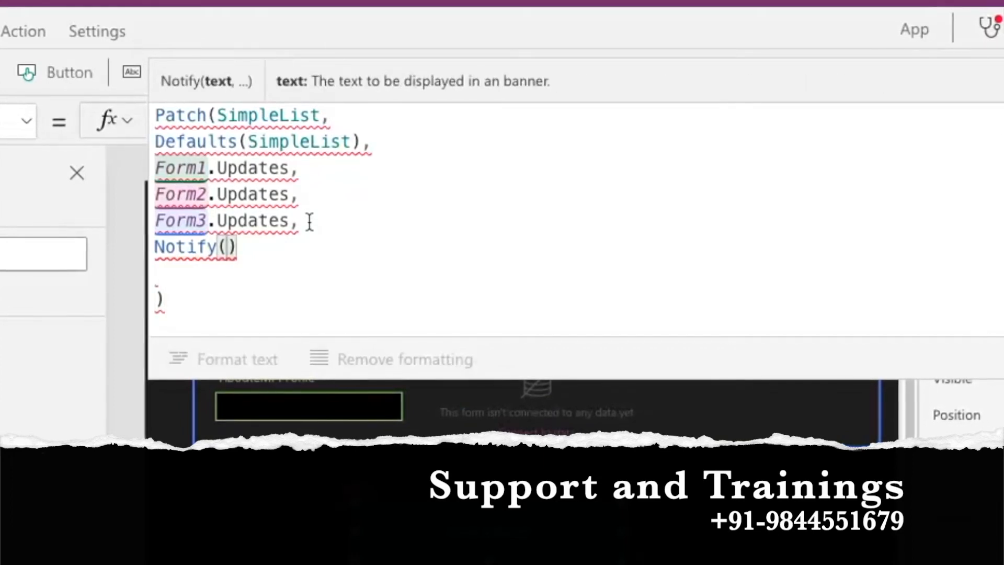
{"action": "type", "text": "\""}
{"action": "type", "text": "Data "}
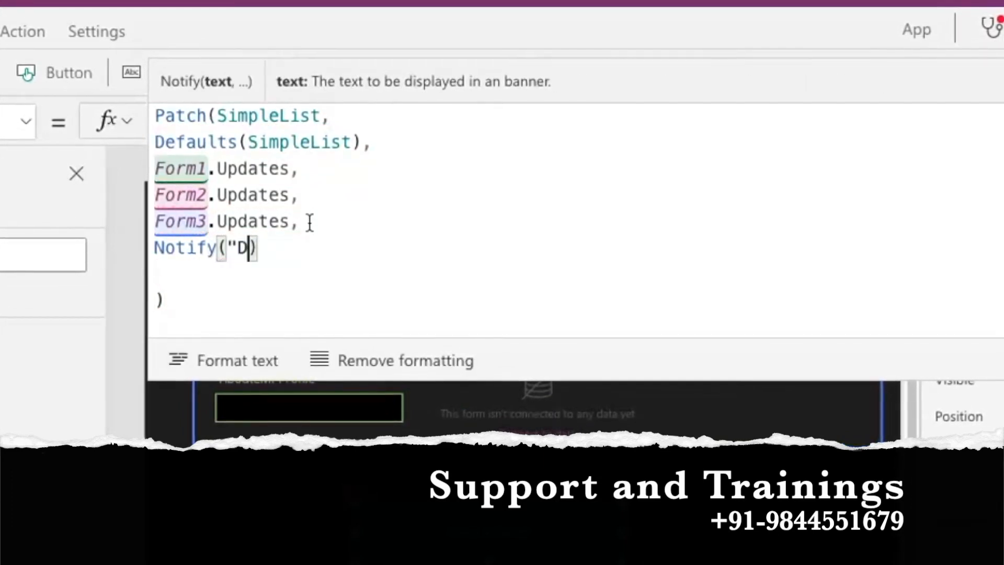
{"action": "type", "text": "Subm"}
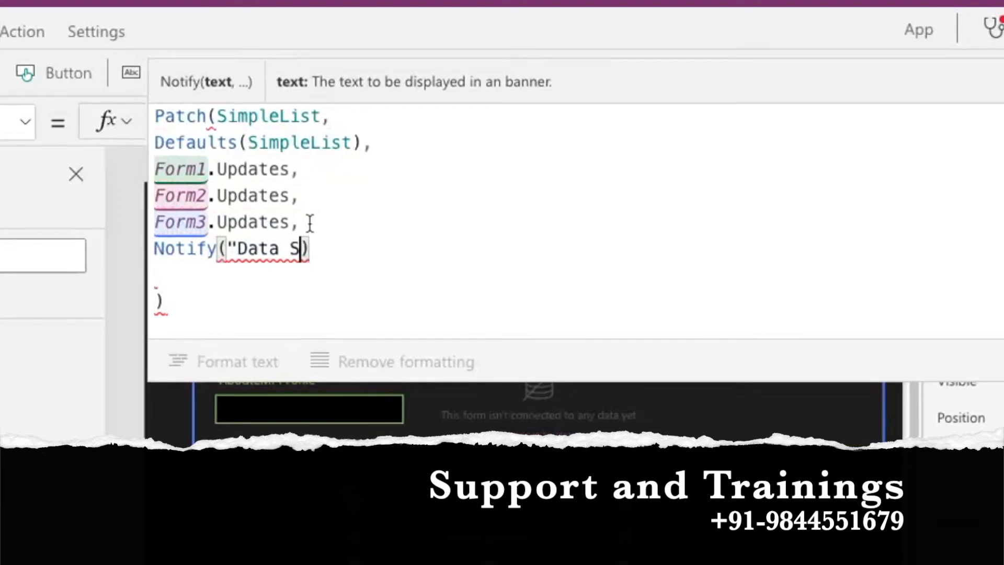
{"action": "type", "text": "itted\""}
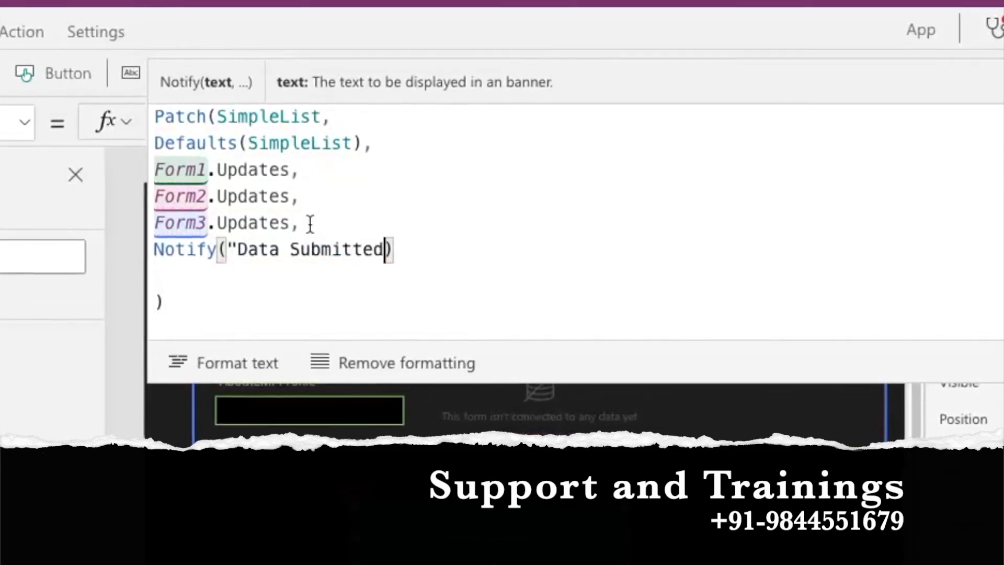
{"action": "type", "text": ","}
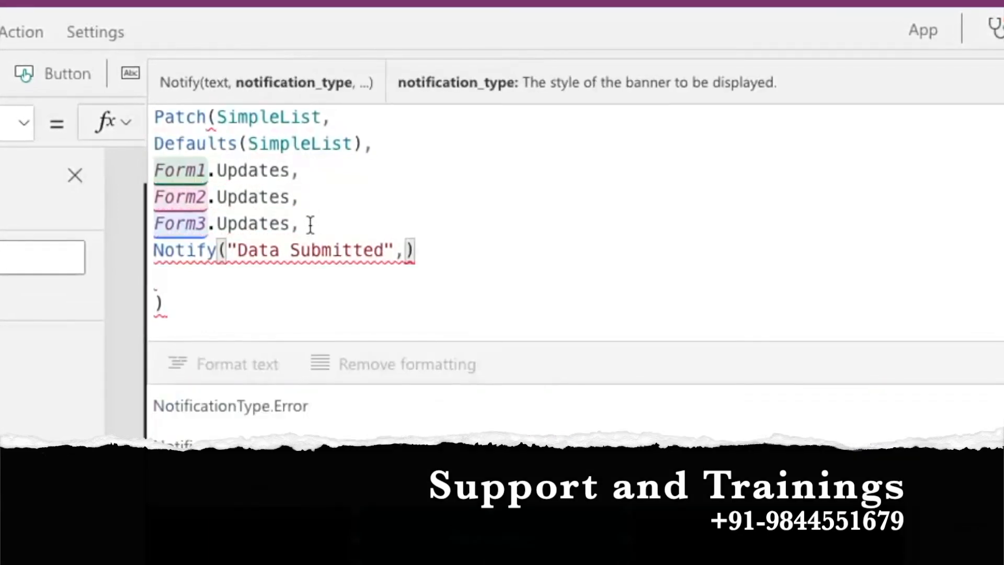
{"action": "type", "text": "Success"}
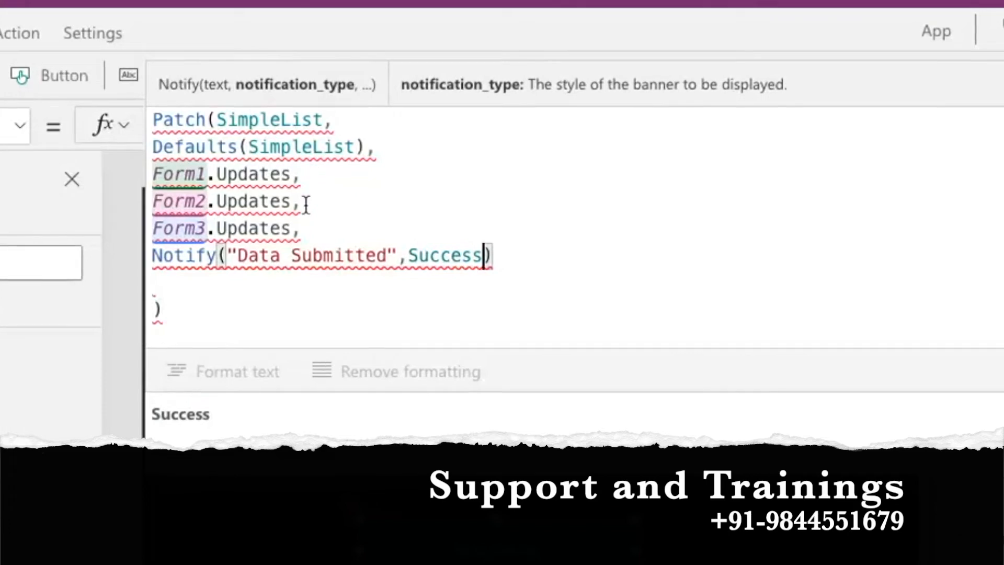
End both the Form3.Updates line and the Notify call with semicolons.
{"action": "left_click", "coordinate": [350, 238]}
{"action": "key", "text": "BackSpace"}
{"action": "type", "text": ";"}
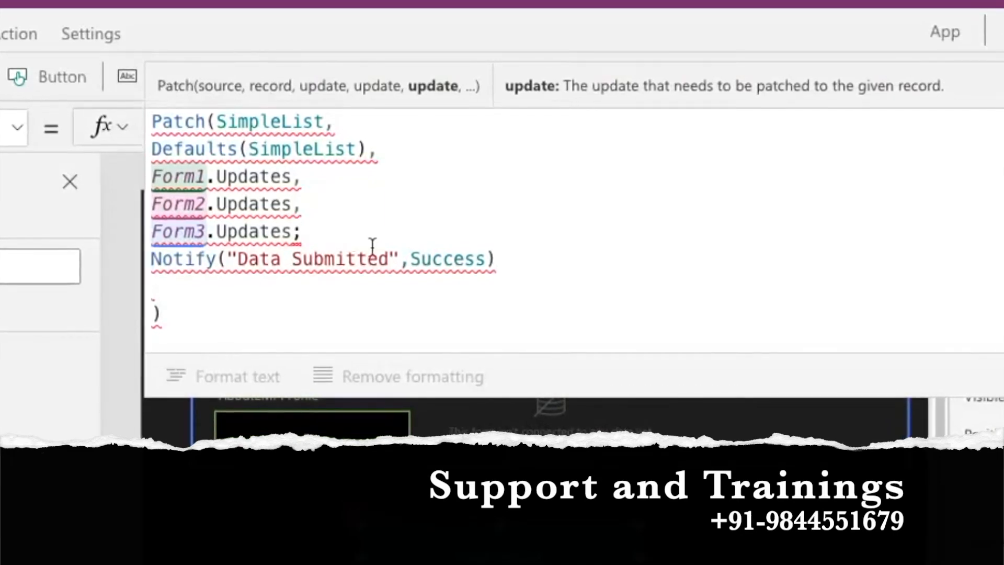
{"action": "mouse_move", "coordinate": [340, 263]}
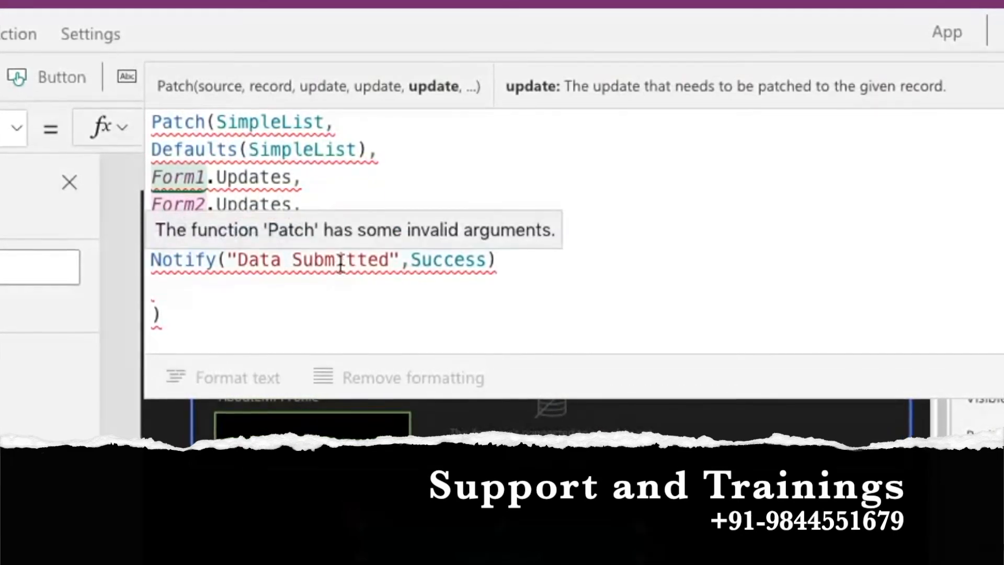
{"action": "left_click", "coordinate": [514, 262]}
{"action": "type", "text": ";"}
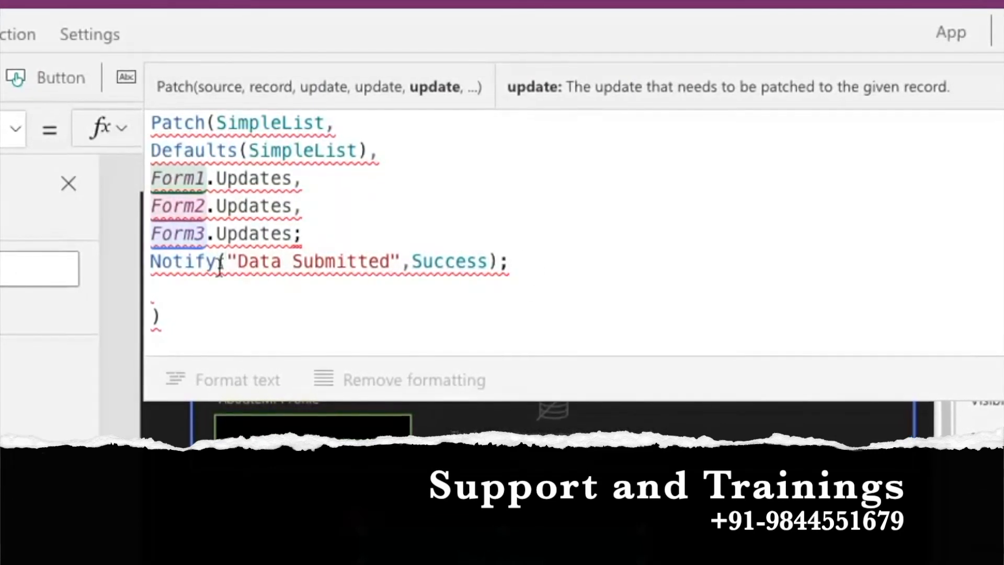
Close the Patch call with ) directly after Form3.Updates, before the Notify line.
{"action": "left_click", "coordinate": [209, 123]}
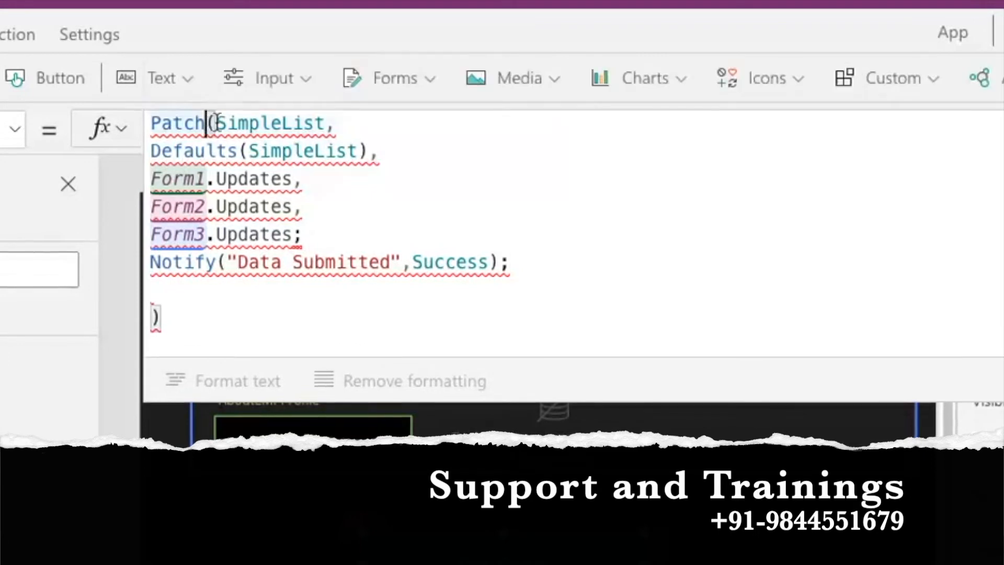
{"action": "mouse_move", "coordinate": [369, 151]}
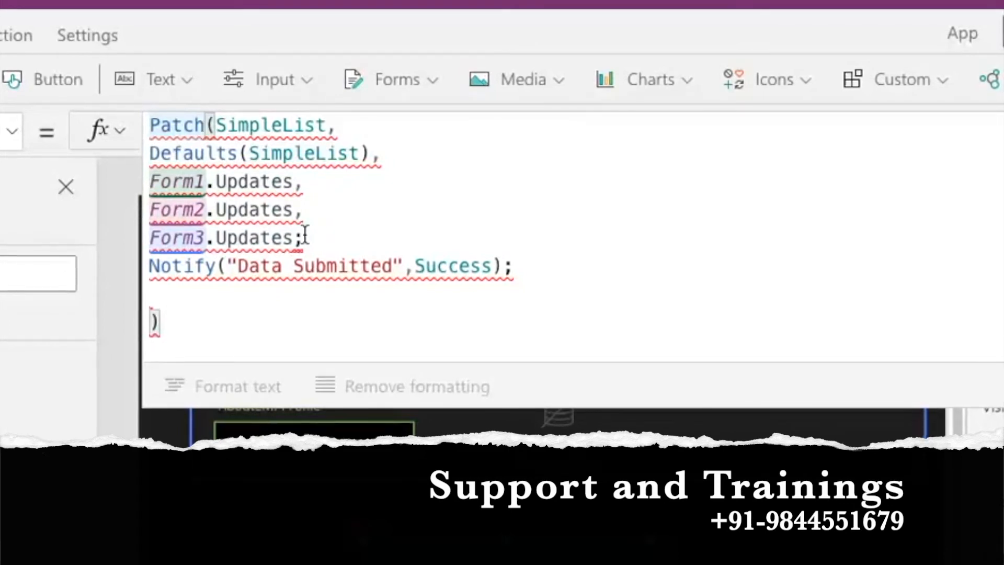
{"action": "key", "text": "BackSpace"}
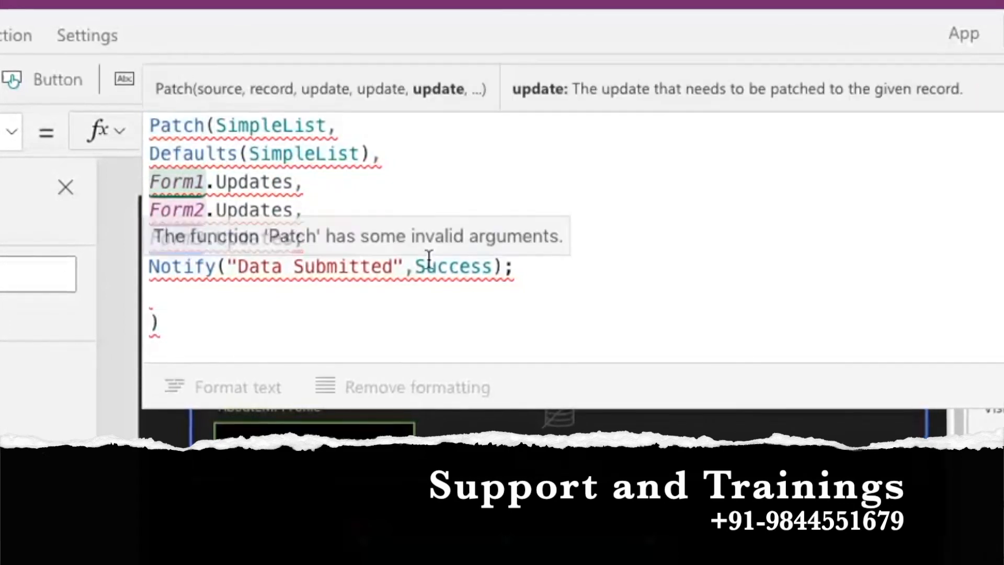
{"action": "type", "text": ","}
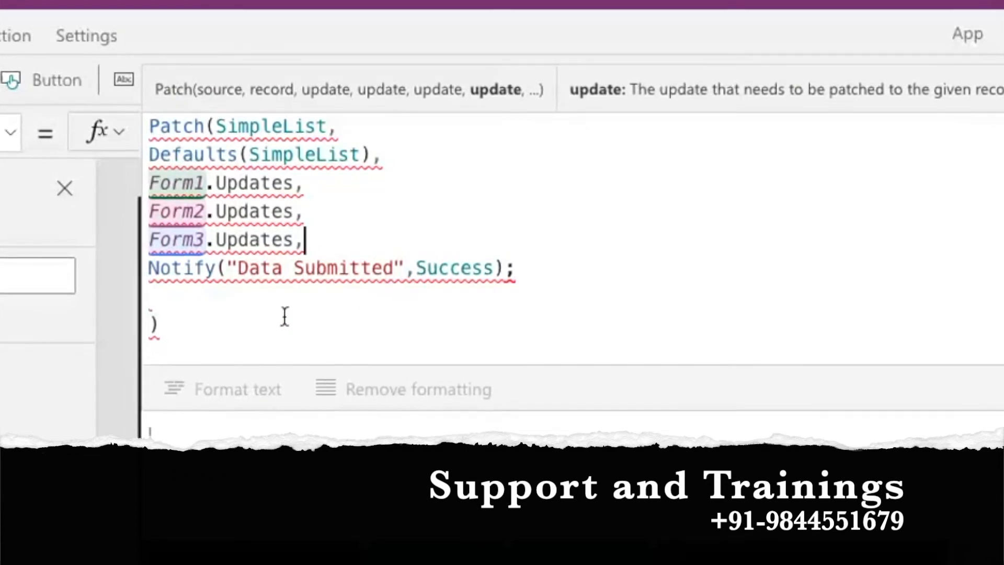
{"action": "mouse_move", "coordinate": [157, 279]}
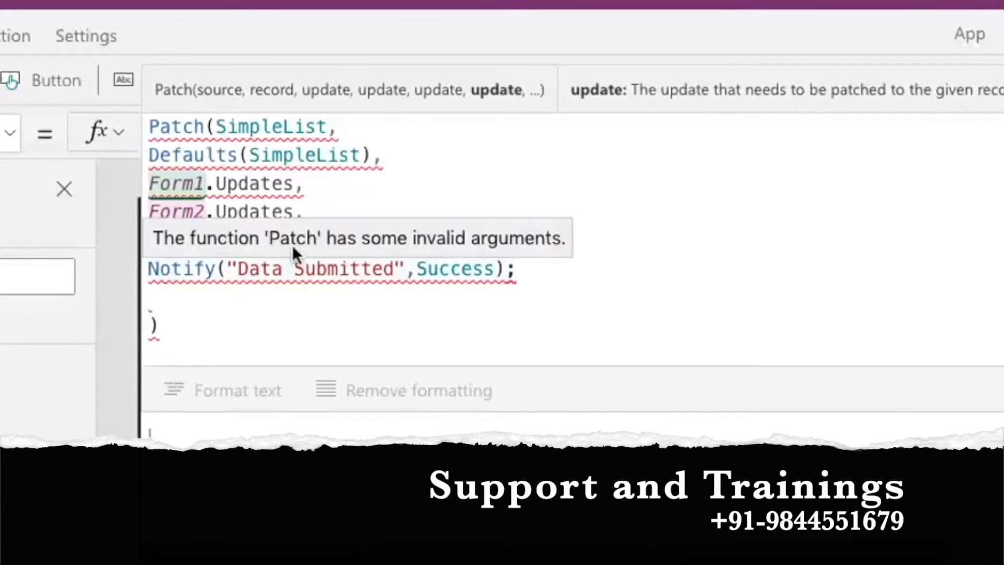
{"action": "left_click", "coordinate": [316, 241]}
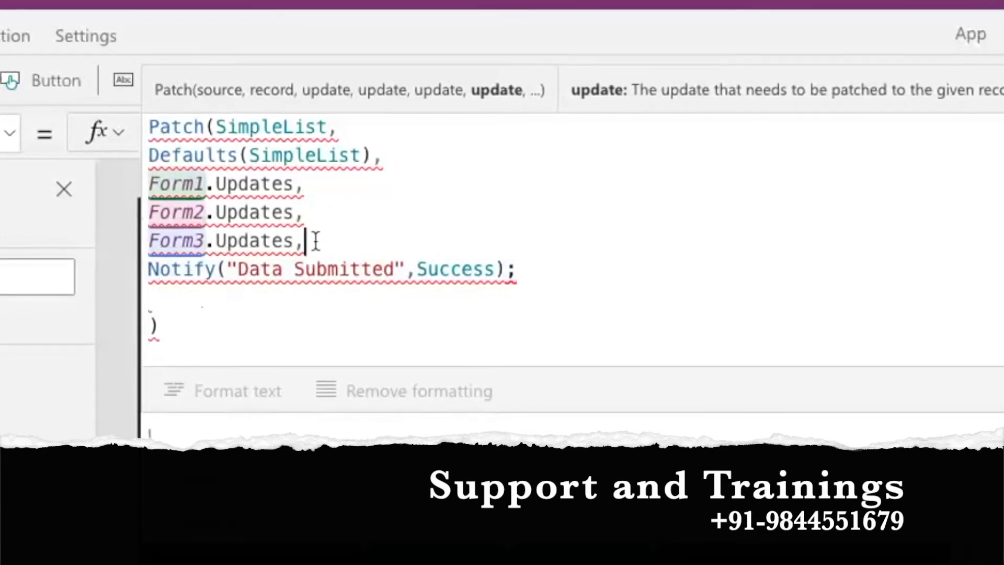
{"action": "key", "text": "BackSpace"}
{"action": "key", "text": "Return"}
{"action": "key", "text": "Return"}
{"action": "type", "text": "0"}
{"action": "key", "text": "BackSpace"}
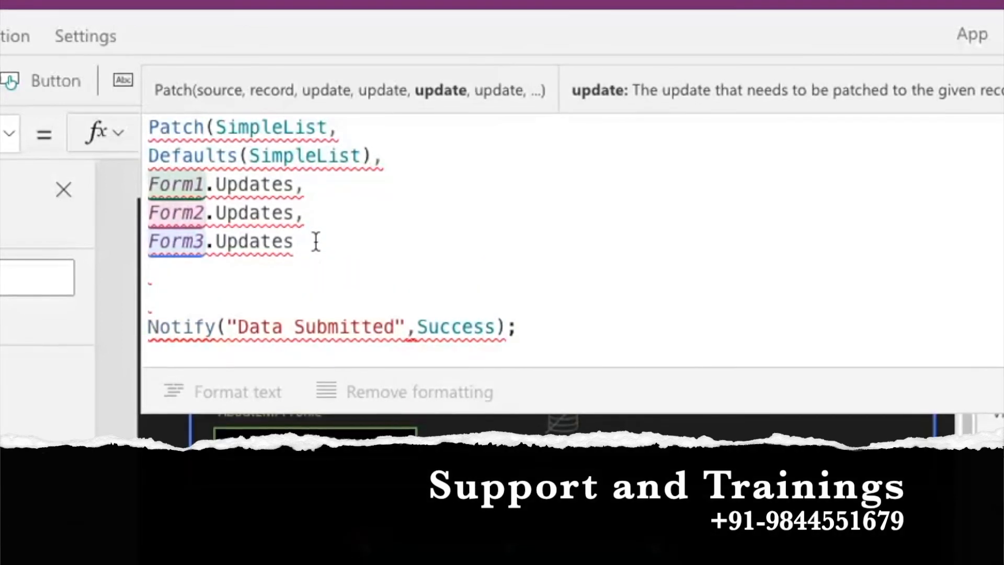
{"action": "type", "text": ")"}
Delete the leftover closing parenthesis, add ; after Patch, and remove the empty line.
{"action": "scroll", "coordinate": [316, 242], "scroll_direction": "down", "scroll_amount": 1}
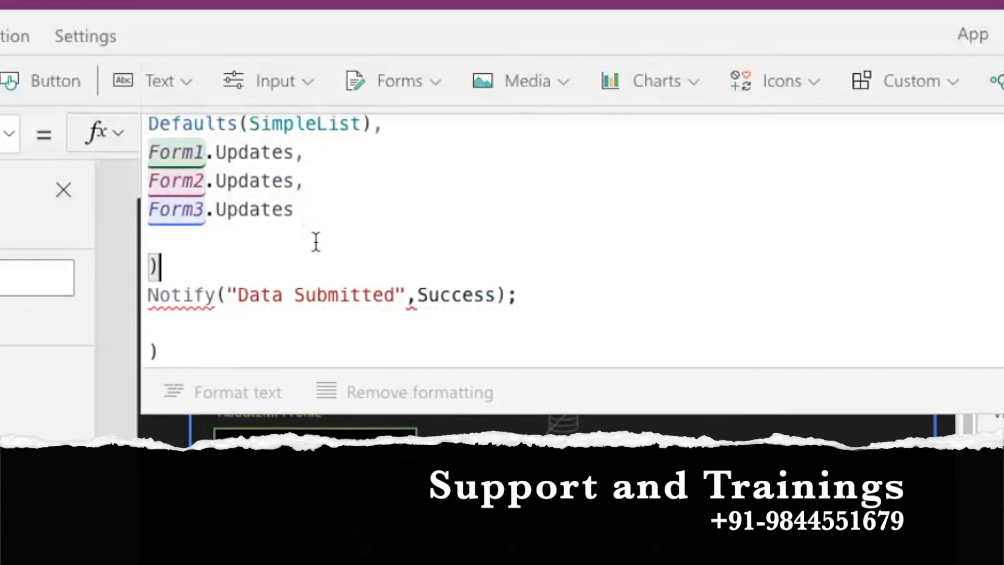
{"action": "left_click", "coordinate": [202, 351]}
{"action": "key", "text": "BackSpace"}
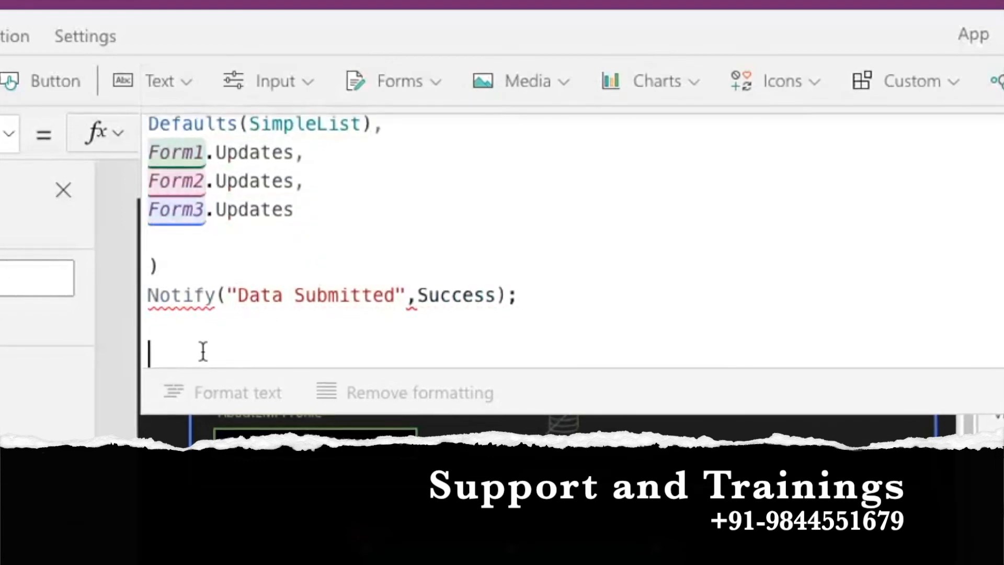
{"action": "left_click", "coordinate": [183, 267]}
{"action": "type", "text": ";"}
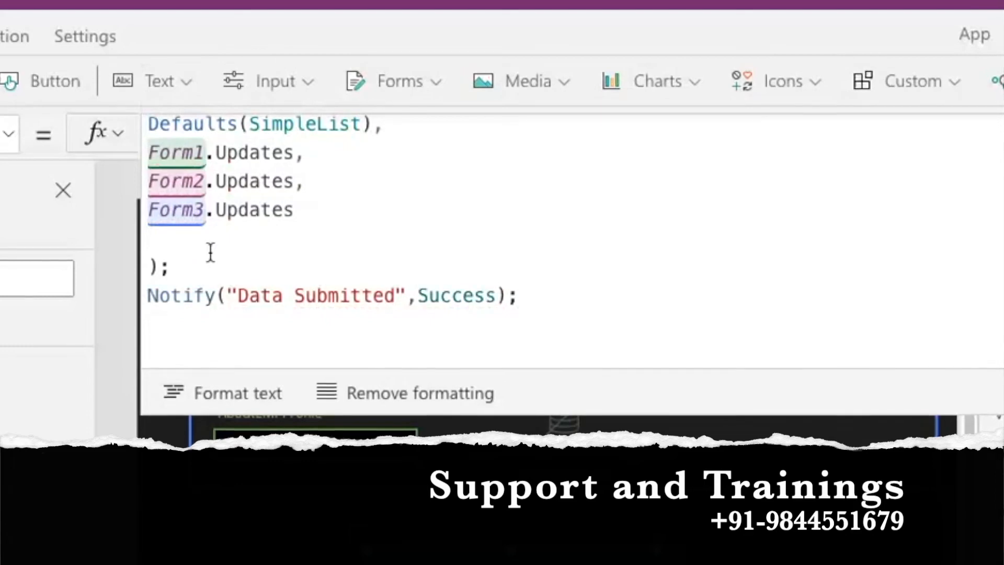
{"action": "left_click", "coordinate": [158, 245]}
{"action": "key", "text": "Down"}
{"action": "key", "text": "BackSpace"}
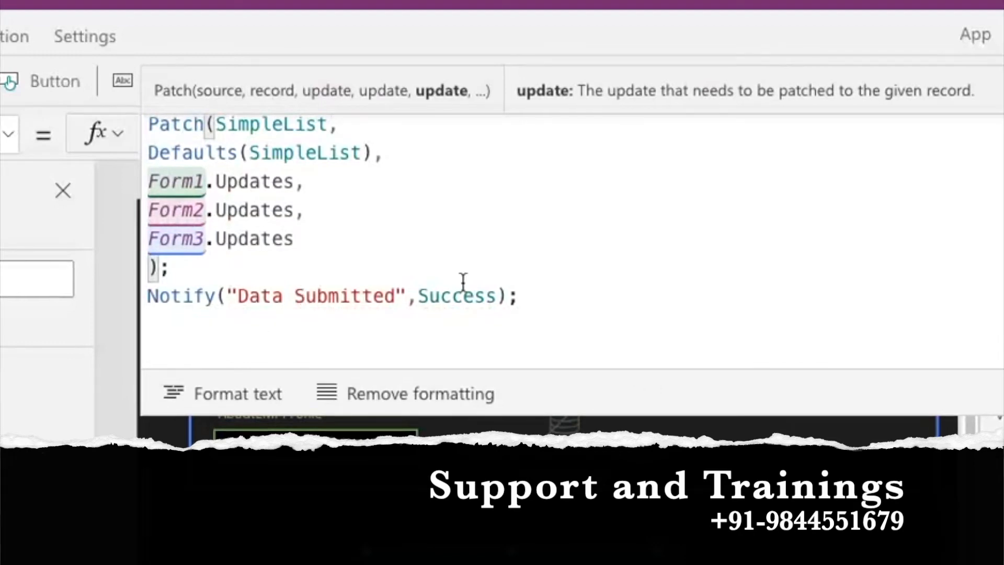
Shrink the formula editor, preview the app briefly, then close it and dismiss the tip.
{"action": "left_click_drag", "start_coordinate": [764, 413], "coordinate": [644, 218]}
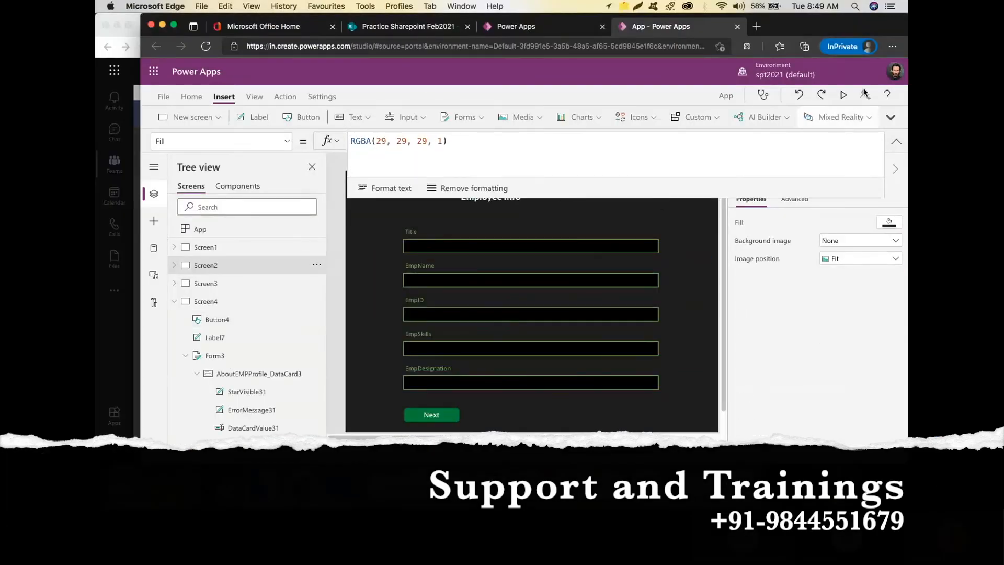
{"action": "left_click", "coordinate": [844, 96]}
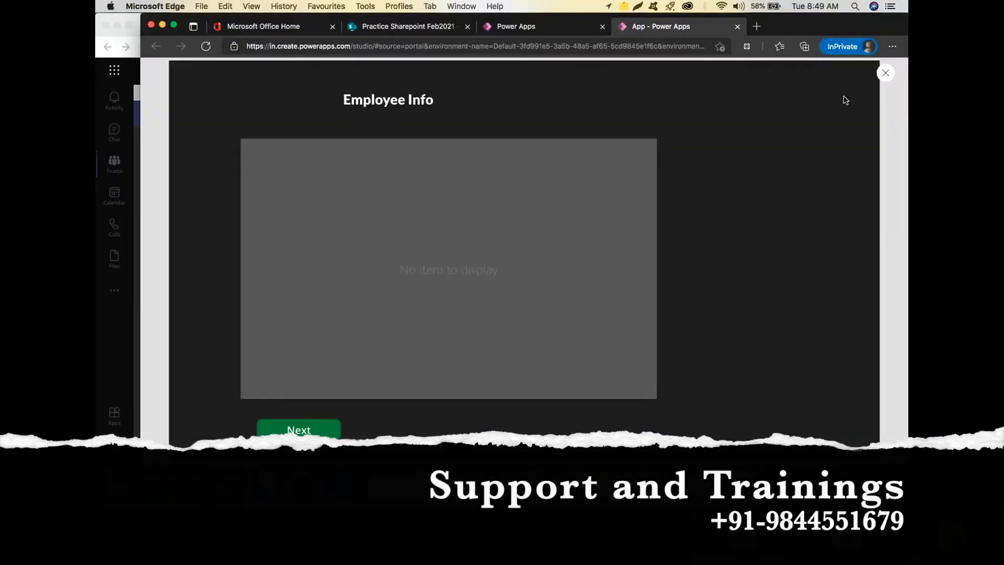
{"action": "left_click", "coordinate": [887, 75]}
{"action": "left_click", "coordinate": [645, 305]}
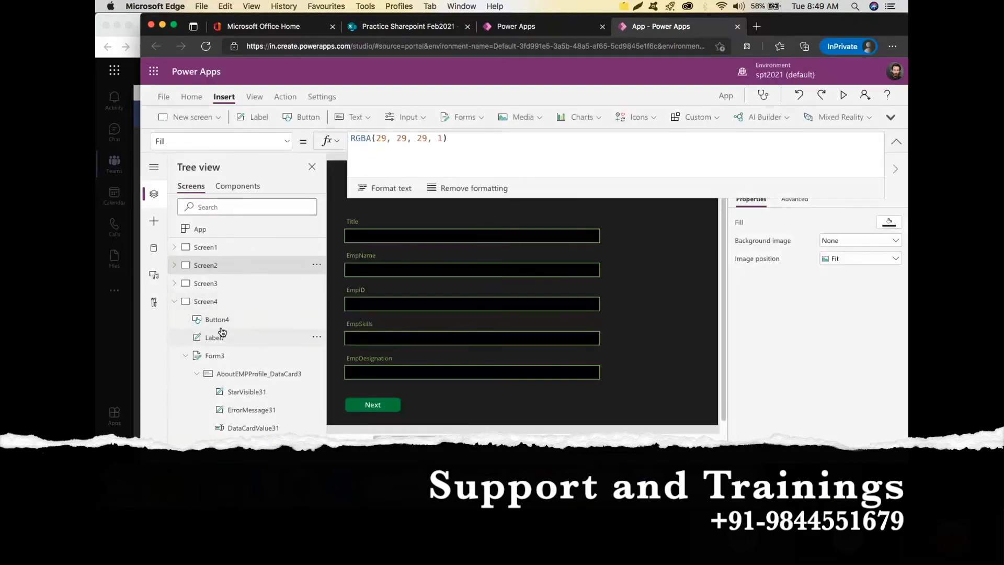
Set the Default mode of Form1, Form2 and Form3 to New.
{"action": "left_click", "coordinate": [174, 265]}
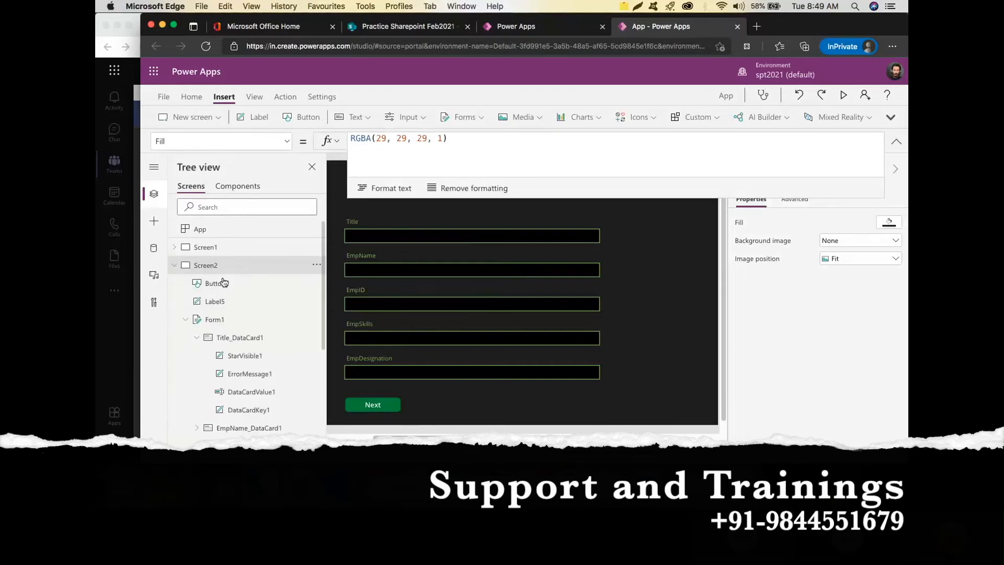
{"action": "left_click", "coordinate": [253, 319]}
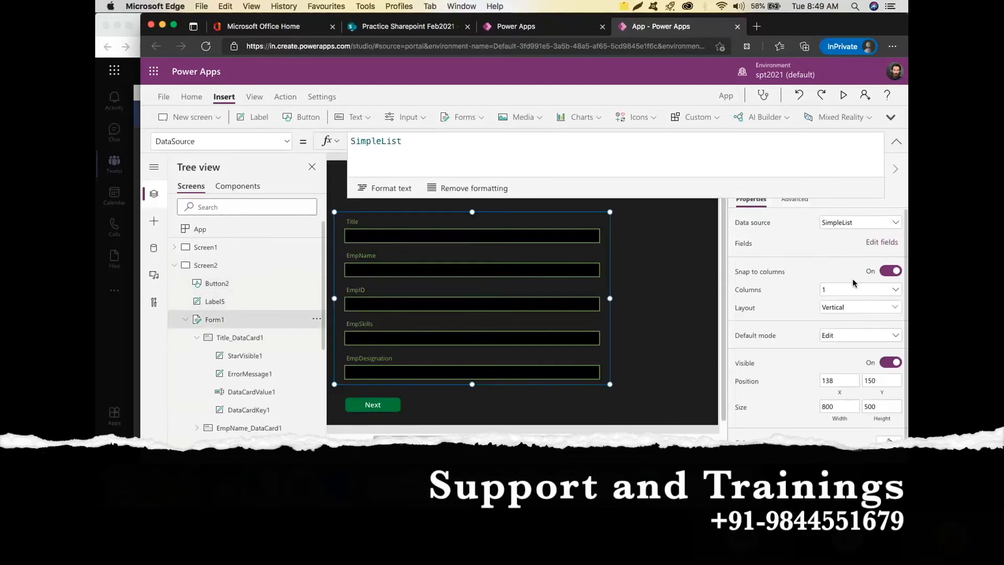
{"action": "left_click", "coordinate": [853, 339]}
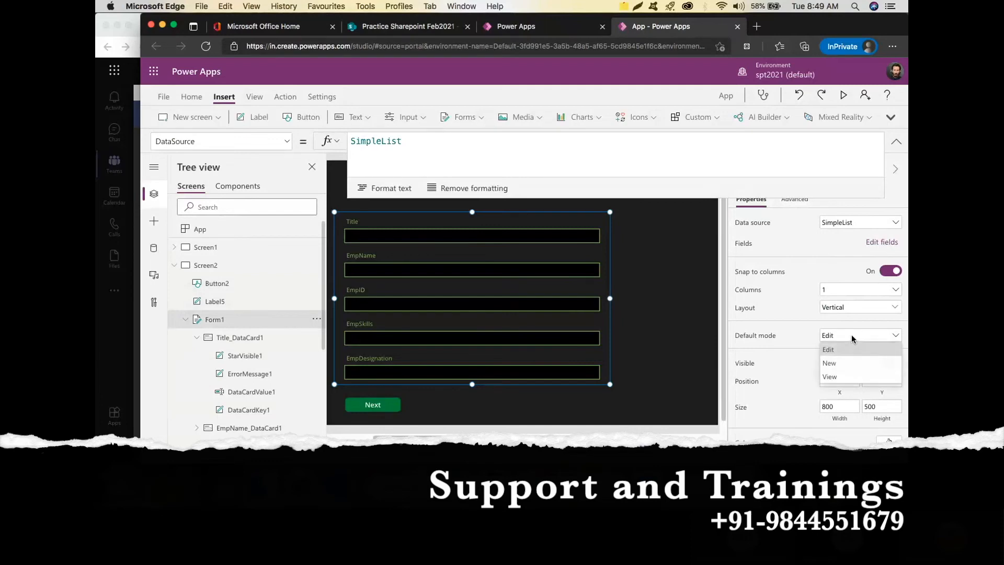
{"action": "left_click", "coordinate": [856, 363]}
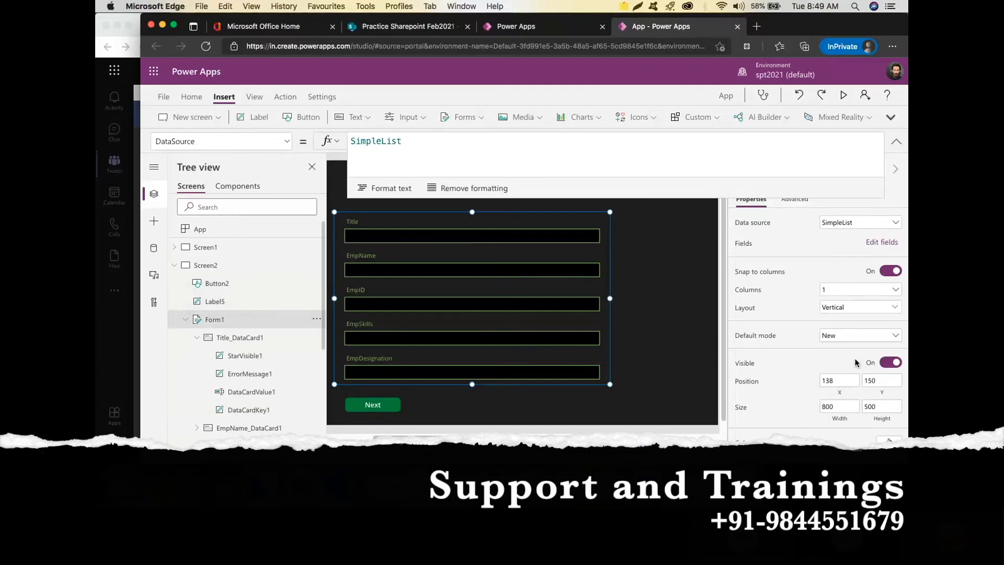
{"action": "left_click", "coordinate": [176, 266]}
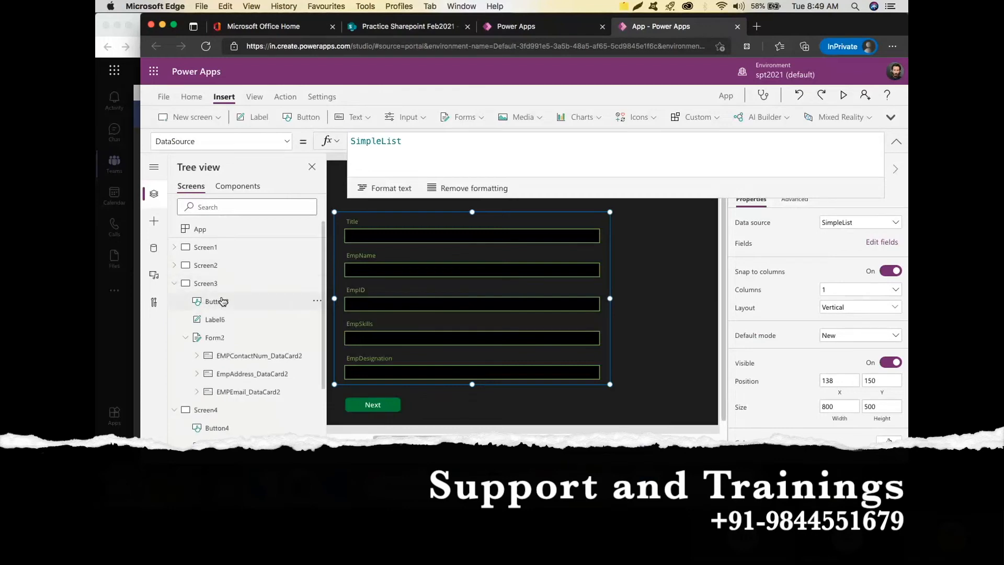
{"action": "left_click", "coordinate": [234, 338]}
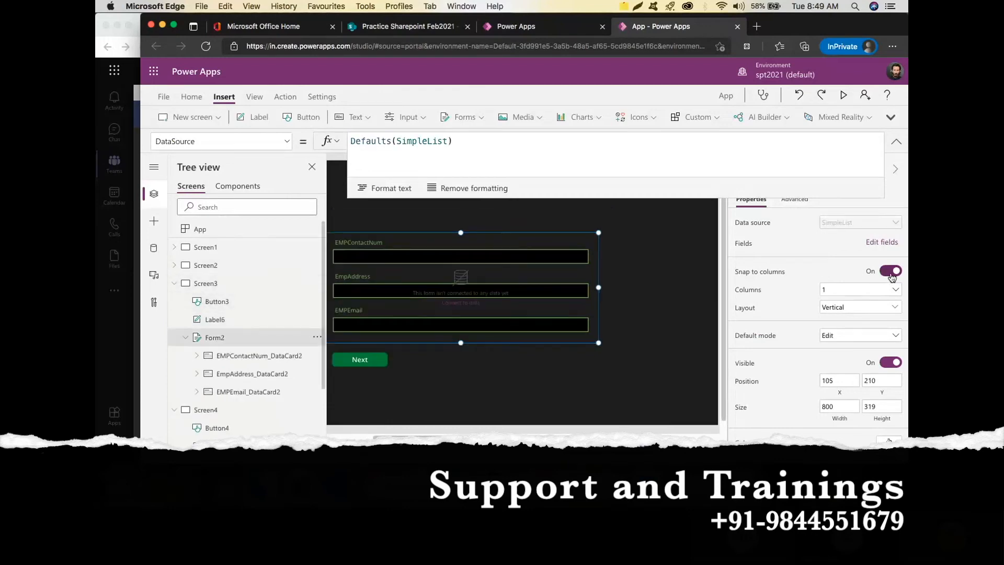
{"action": "left_click", "coordinate": [879, 335]}
{"action": "left_click", "coordinate": [872, 363]}
{"action": "left_click", "coordinate": [174, 283]}
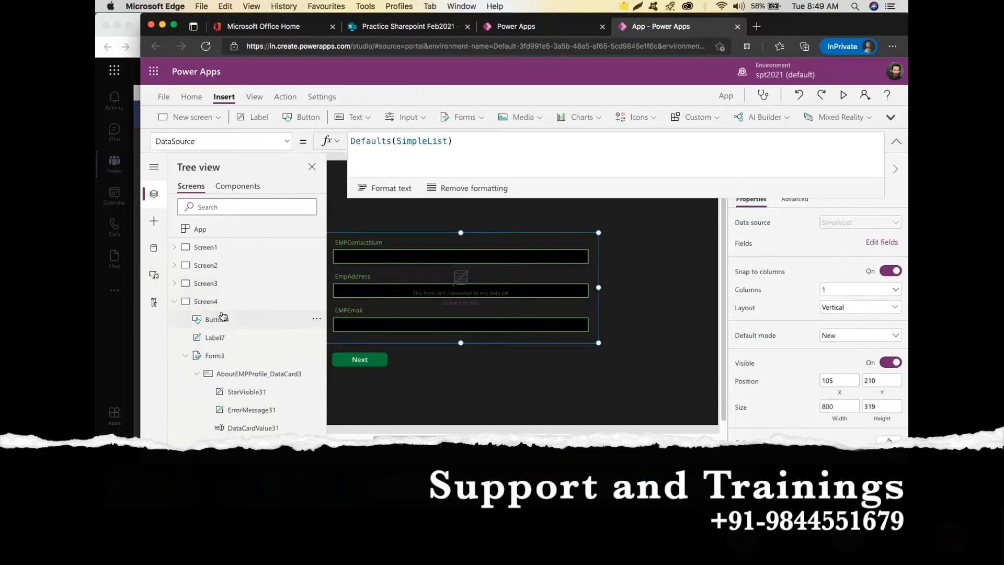
{"action": "left_click", "coordinate": [240, 351]}
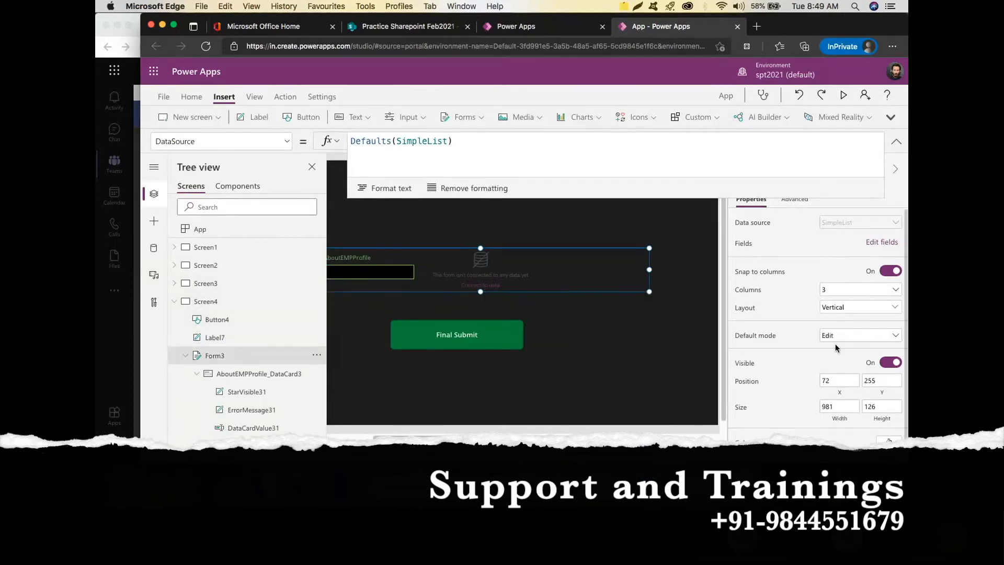
{"action": "left_click", "coordinate": [849, 340]}
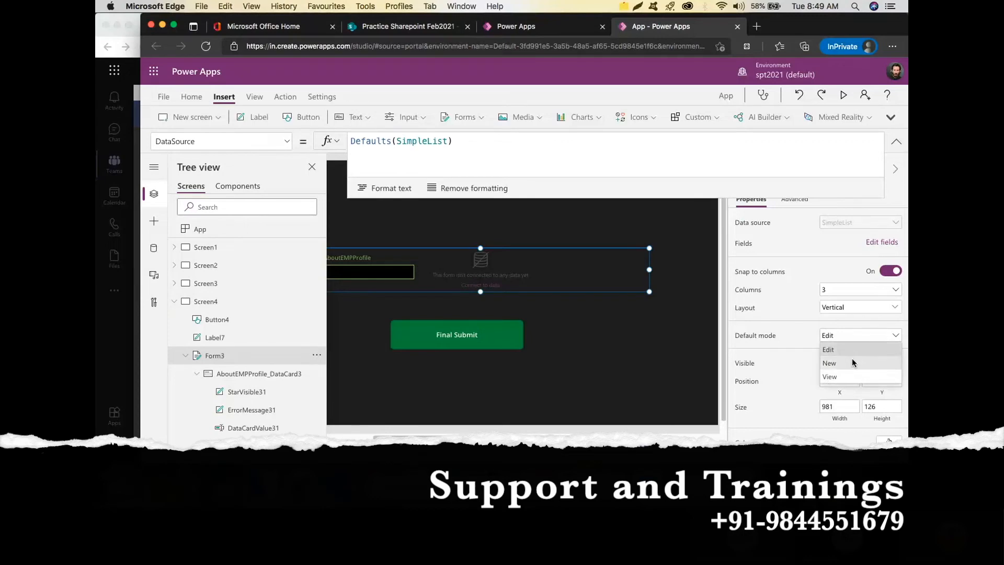
{"action": "left_click", "coordinate": [852, 360]}
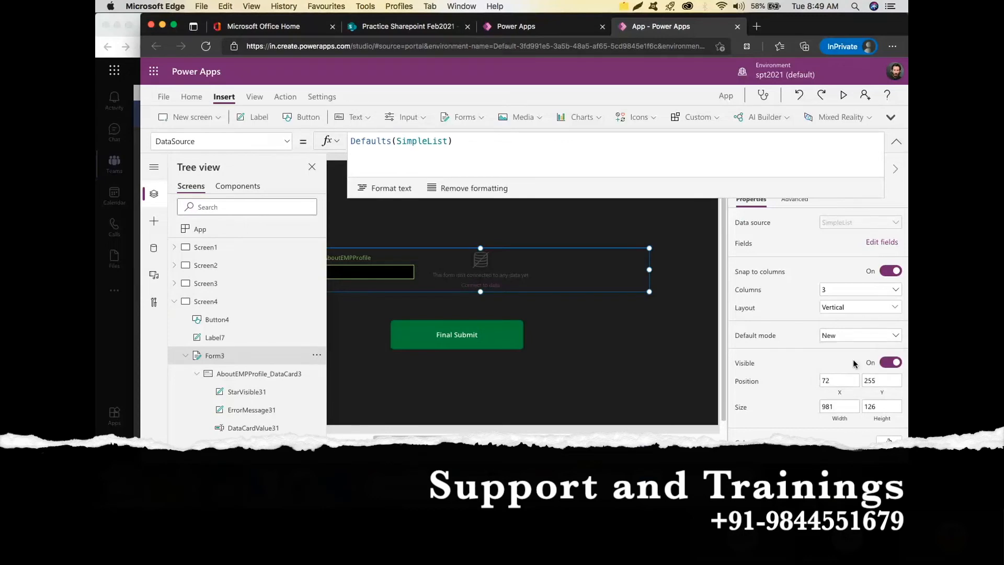
Preview the app from Screen2 and click into the Title field.
{"action": "left_click", "coordinate": [212, 267]}
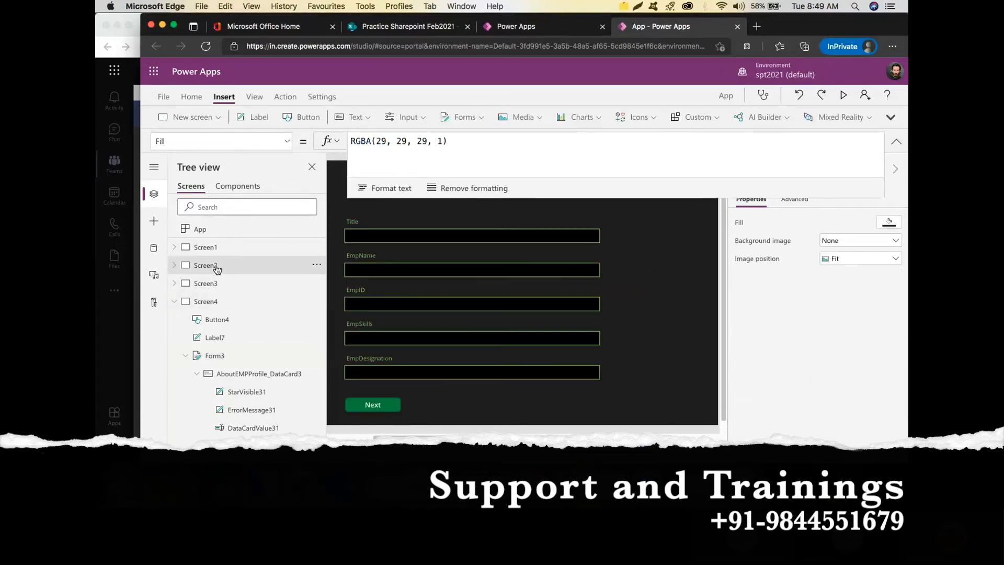
{"action": "left_click", "coordinate": [842, 95]}
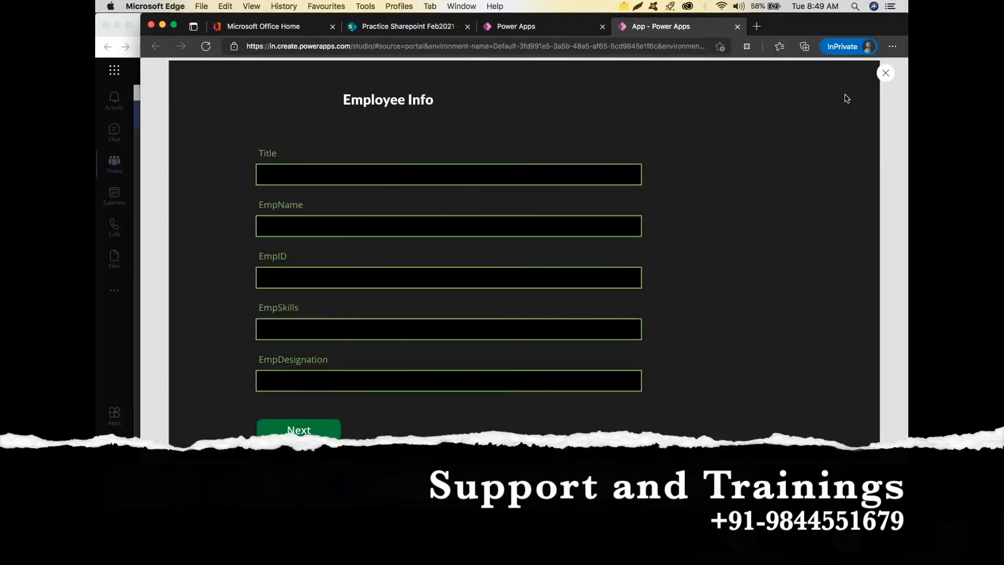
{"action": "left_click", "coordinate": [442, 174]}
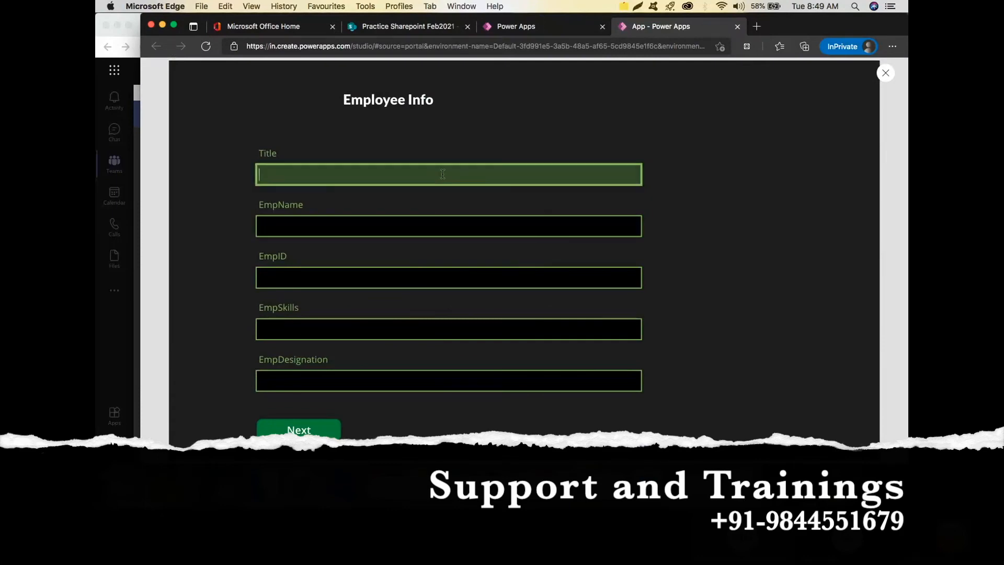
Enter title Mr, the employee's name, an employee ID, skills Dotnet and designation Developer.
{"action": "type", "text": "Mr"}
{"action": "key", "text": "Tab"}
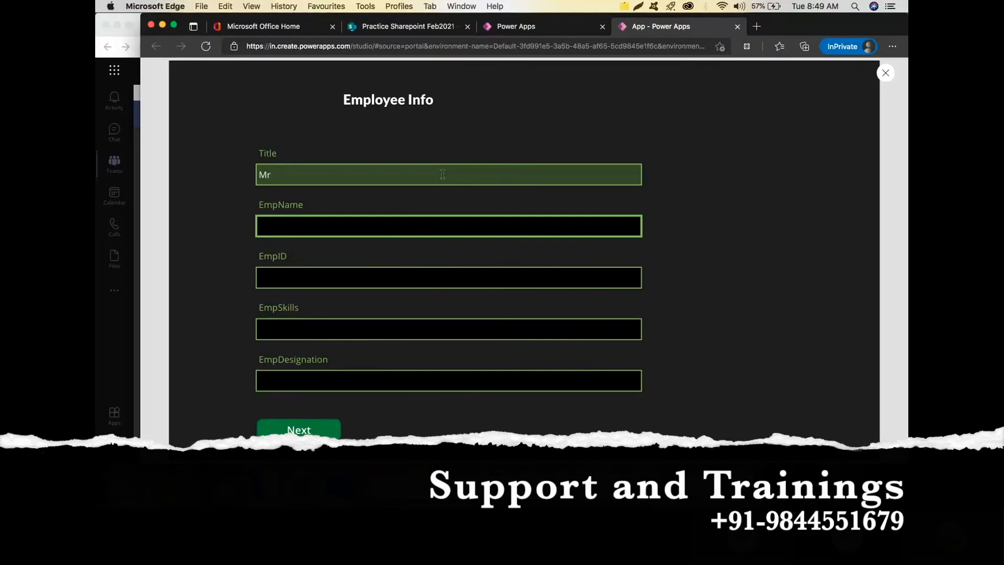
{"action": "type", "text": "Sunil"}
{"action": "key", "text": "Tab"}
{"action": "type", "text": "12345"}
{"action": "key", "text": "Tab"}
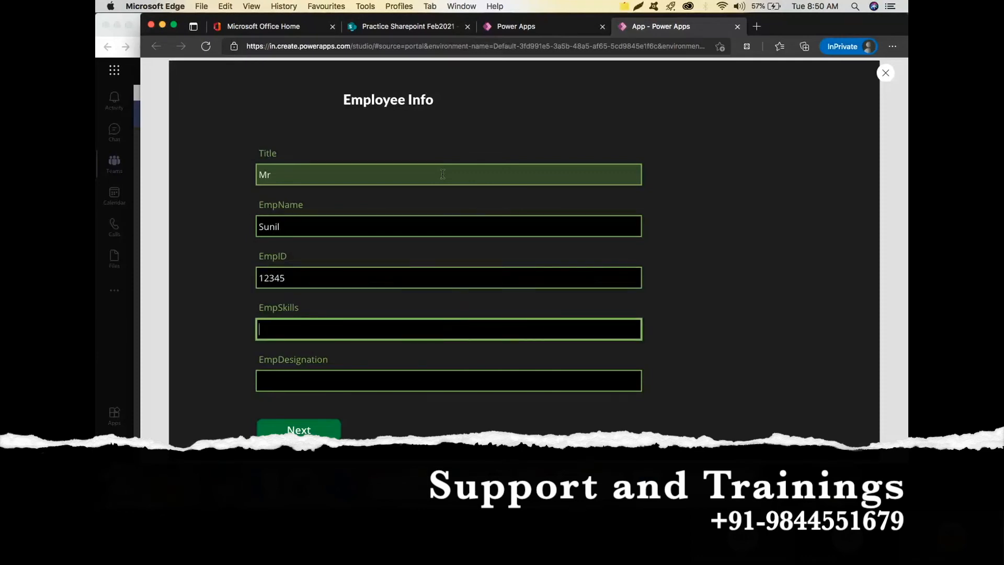
{"action": "key", "text": "Tab"}
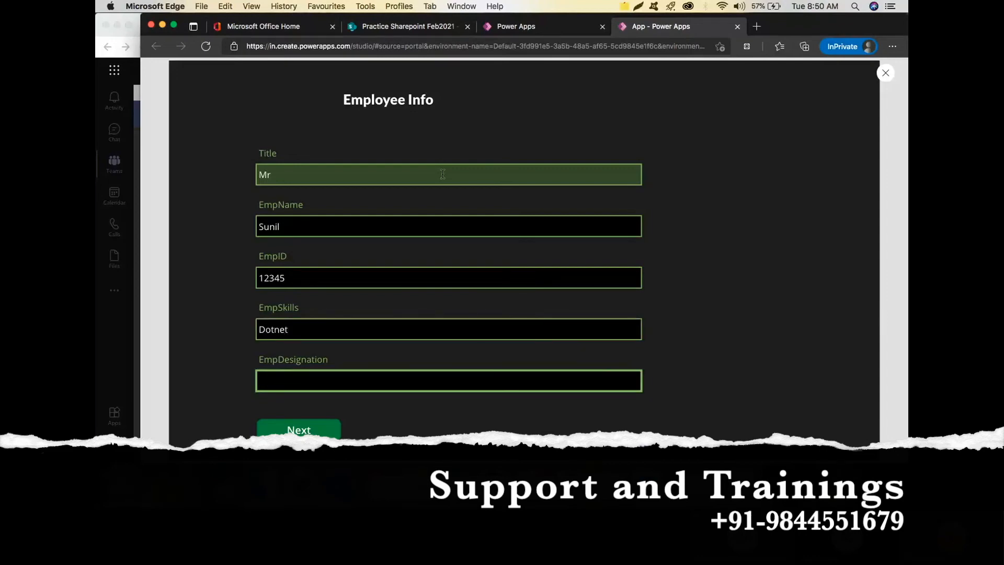
{"action": "type", "text": "Developer"}
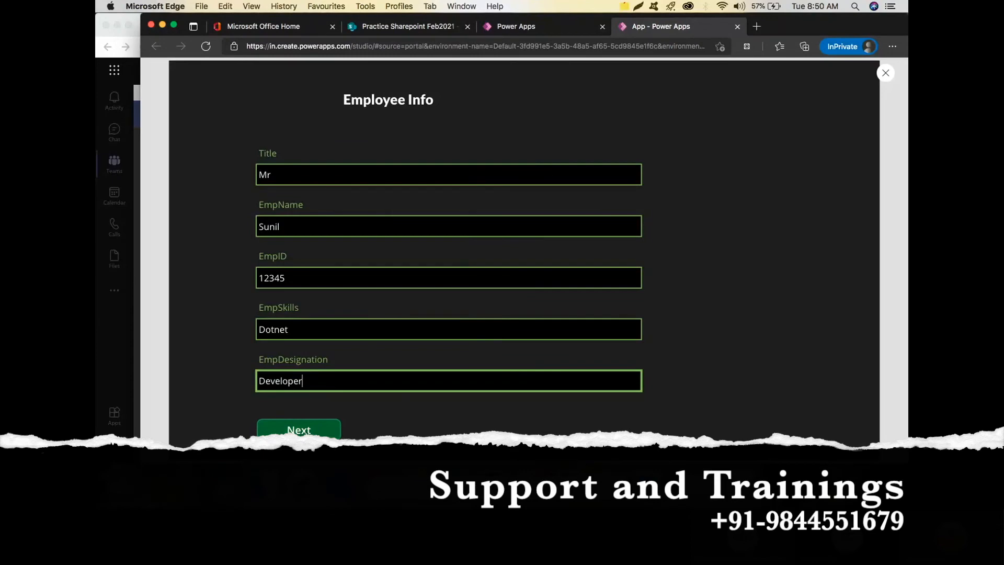
On Employee Contact Info, enter the contact number, address and e-mail, then continue with Next.
{"action": "left_click", "coordinate": [299, 429]}
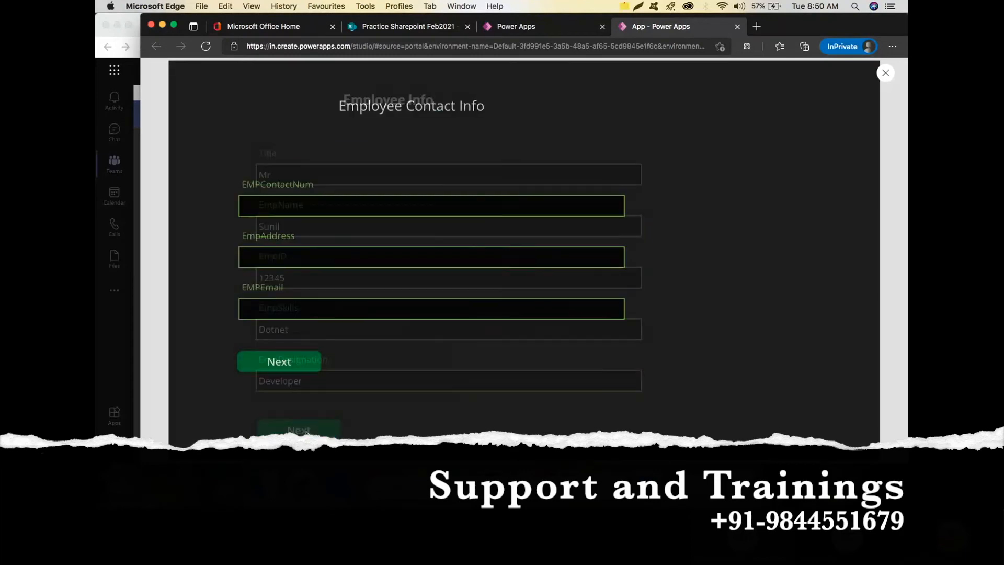
{"action": "left_click", "coordinate": [348, 199]}
{"action": "type", "text": "987876554"}
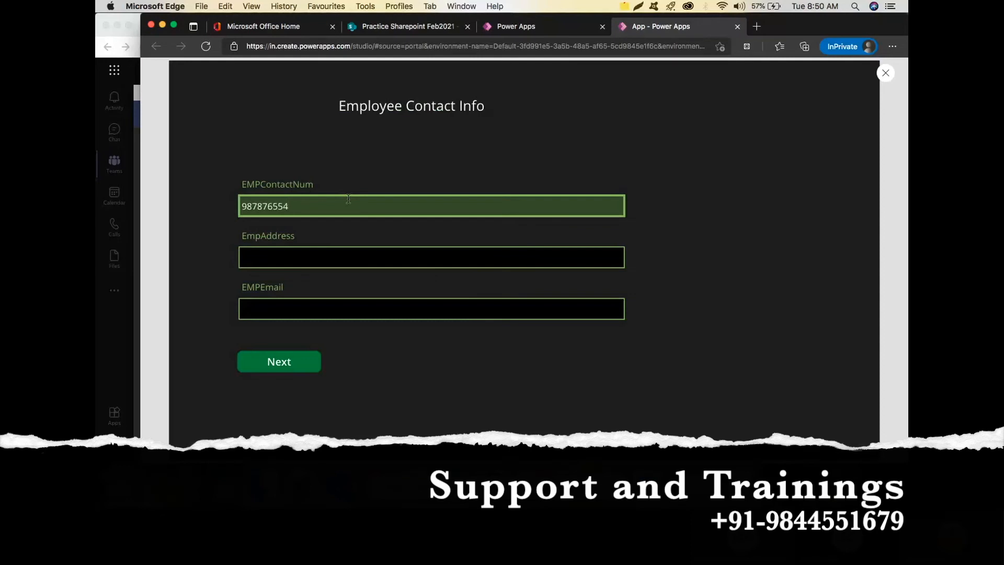
{"action": "left_click", "coordinate": [337, 255]}
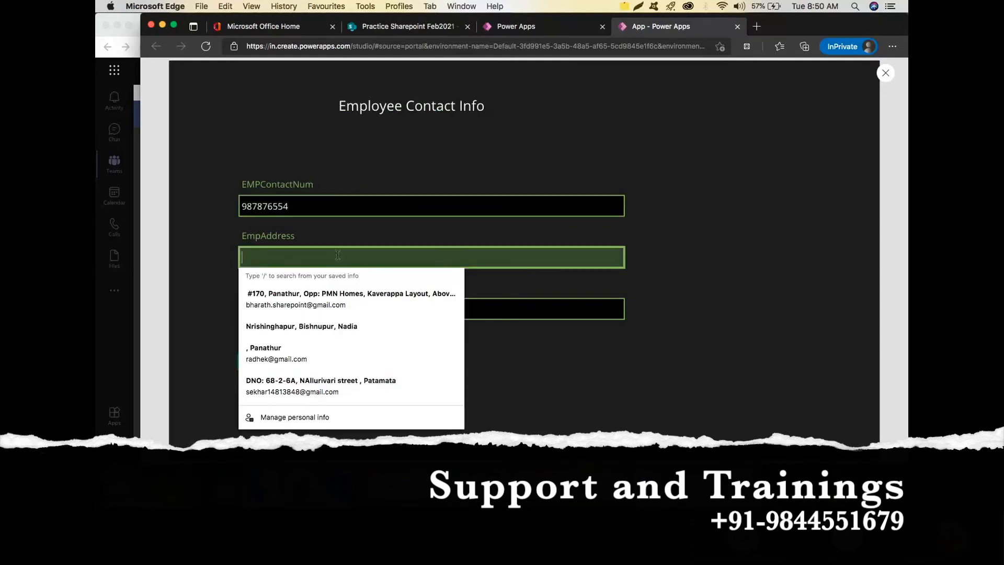
{"action": "type", "text": "Panja"}
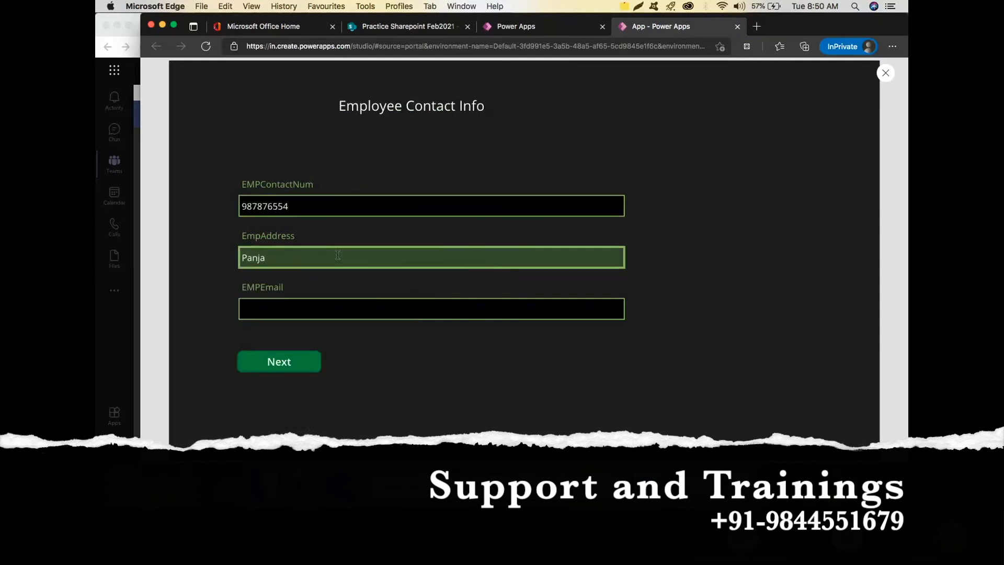
{"action": "type", "text": "guy"}
{"action": "type", "text": "derabad"}
{"action": "key", "text": "Tab"}
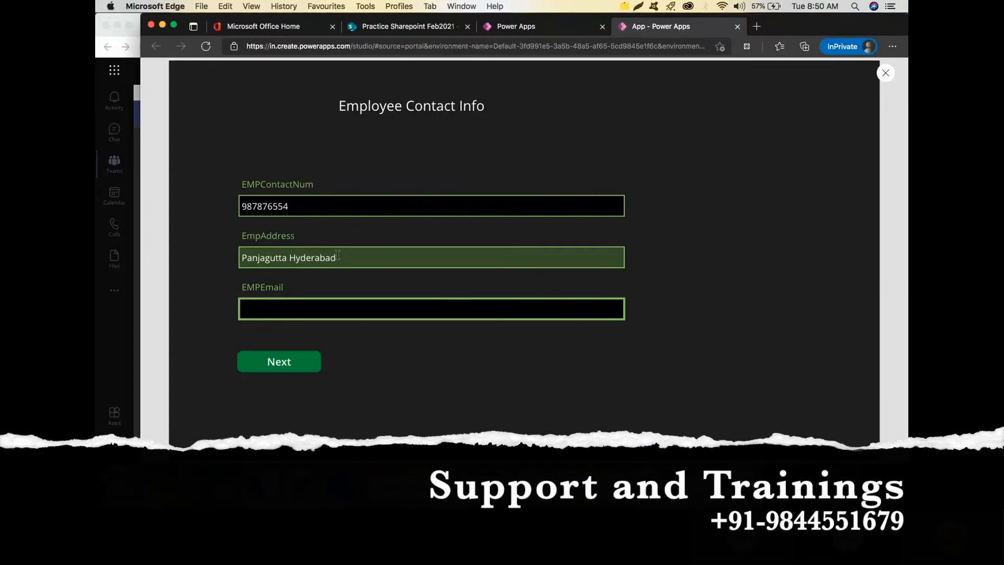
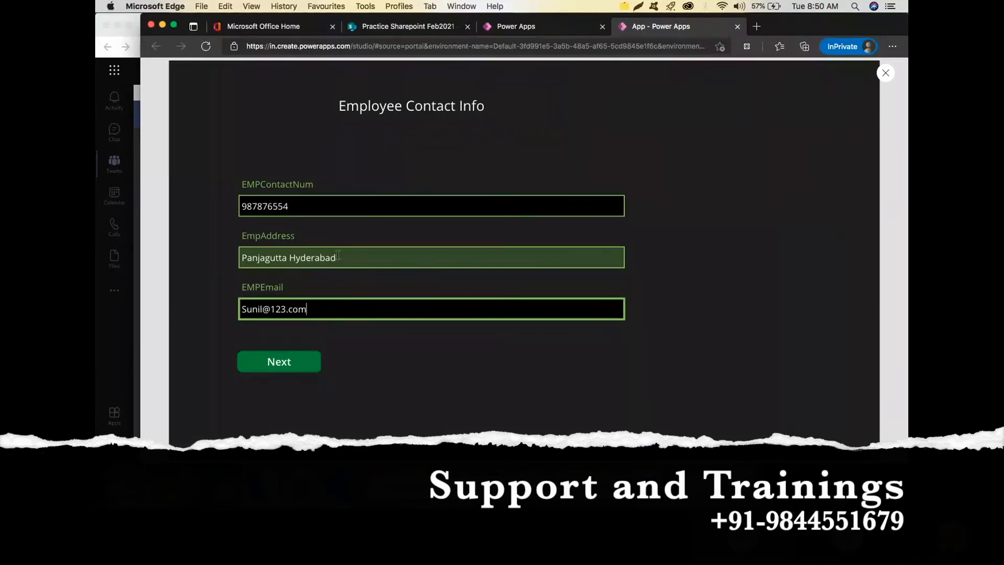
{"action": "left_click", "coordinate": [293, 363]}
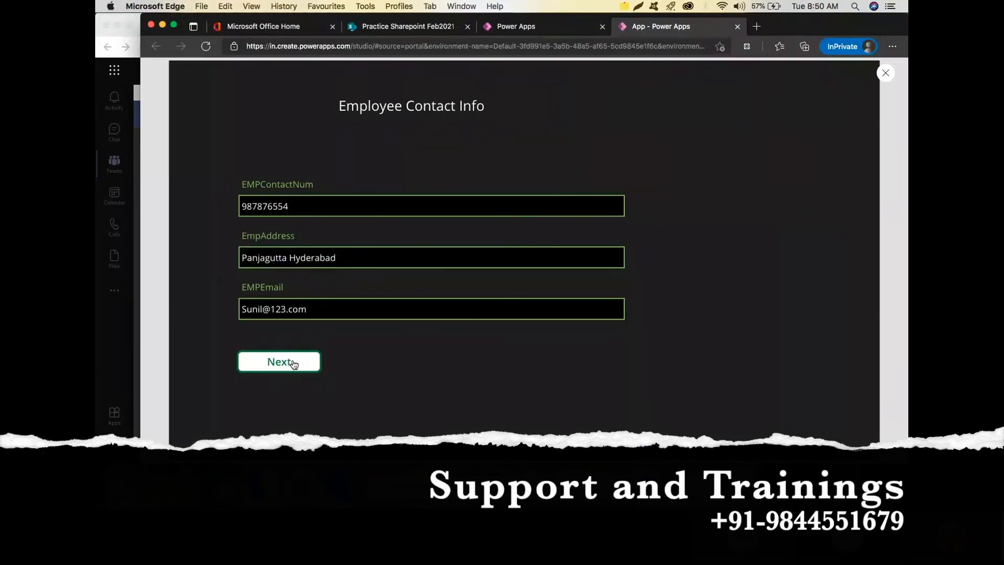
Enter 'He is well versed in .net and sql' as the profile and submit it with Final Submit.
{"action": "left_click", "coordinate": [327, 225]}
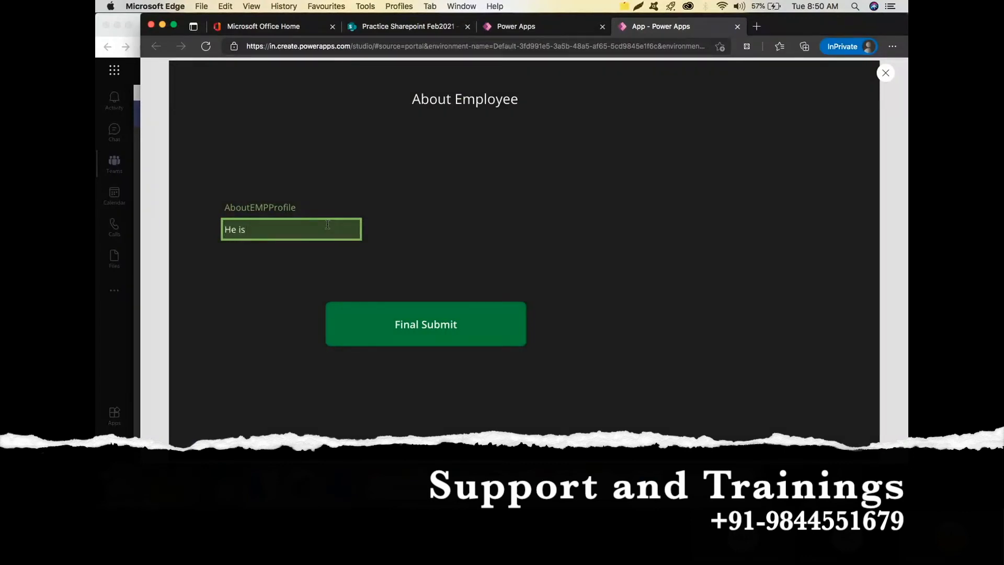
{"action": "type", "text": "He is well versed in .net and sql"}
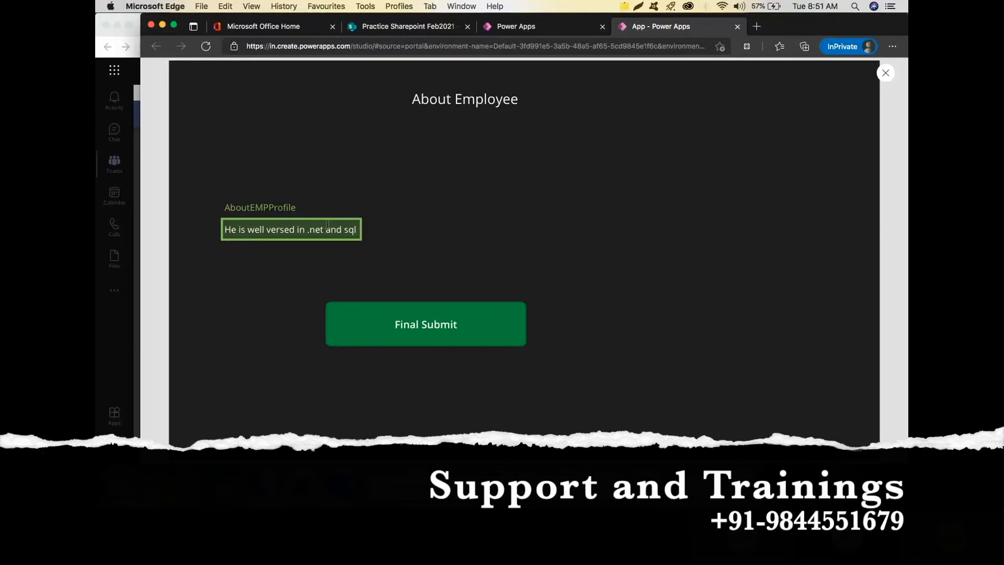
{"action": "left_click", "coordinate": [457, 324]}
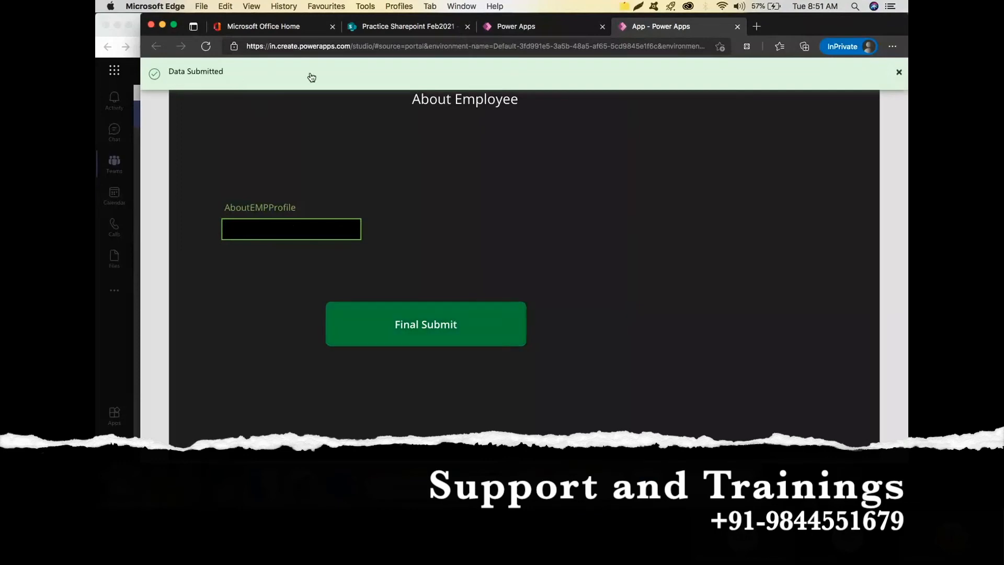
{"action": "left_click", "coordinate": [394, 26]}
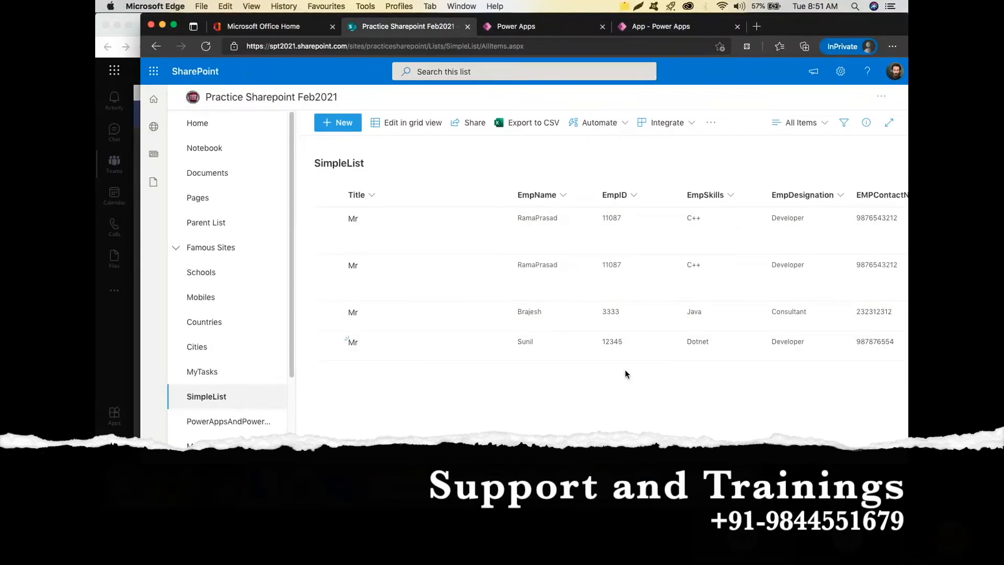
Scroll the SimpleList right to confirm the new row's profile text, then return to the app preview.
{"action": "scroll", "coordinate": [346, 339], "scroll_direction": "right", "scroll_amount": 10}
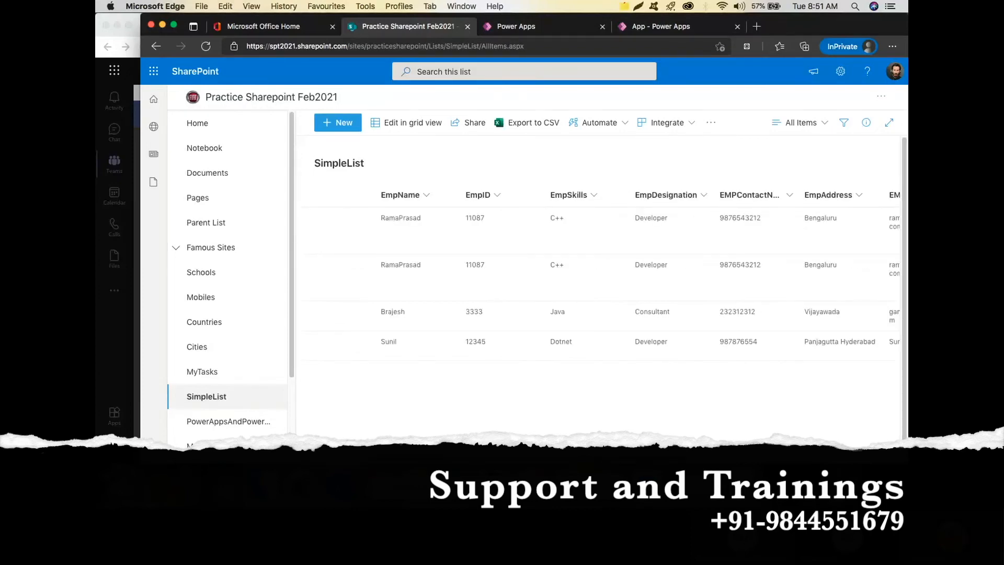
{"action": "scroll", "coordinate": [596, 272], "scroll_direction": "right", "scroll_amount": 5}
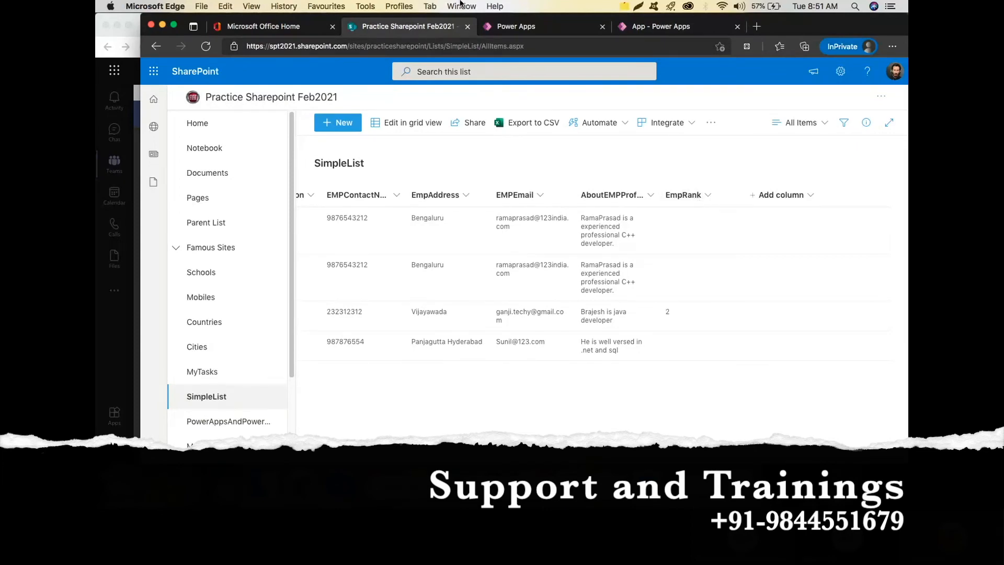
{"action": "left_click", "coordinate": [668, 29]}
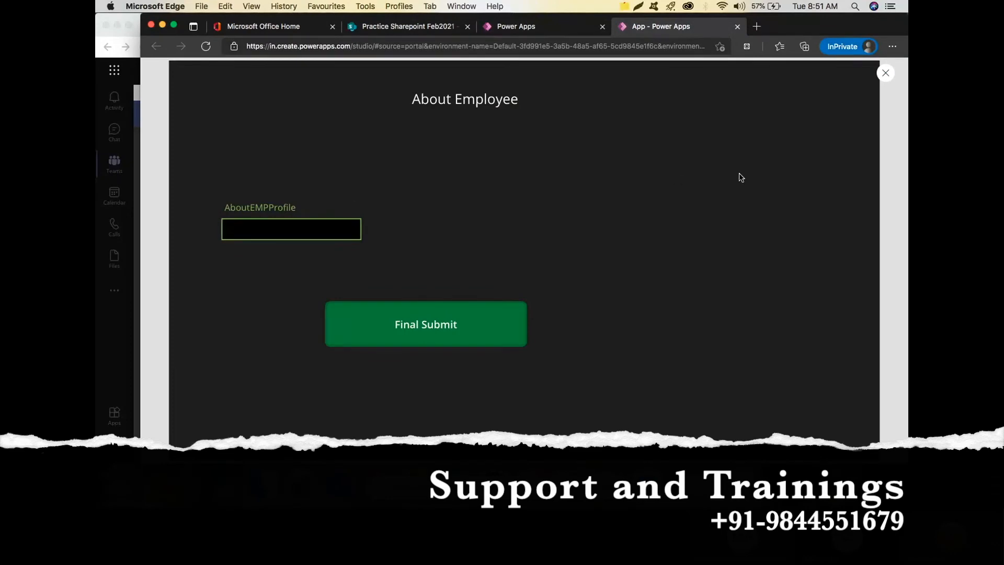
Close the preview, dismiss the tip, select the AboutEMPProfile card and collapse Form3.
{"action": "left_click", "coordinate": [885, 73]}
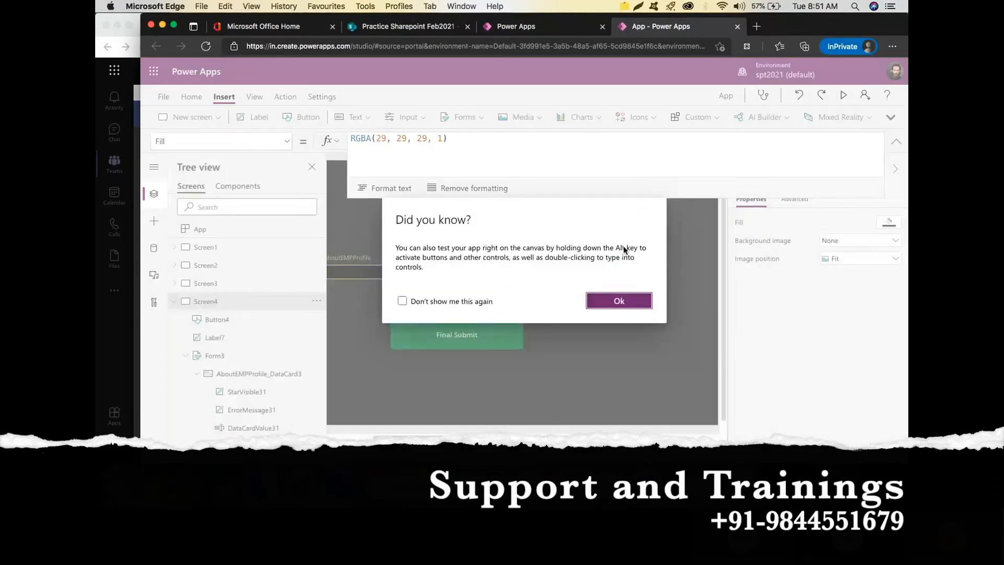
{"action": "left_click", "coordinate": [618, 300]}
{"action": "left_click", "coordinate": [363, 249]}
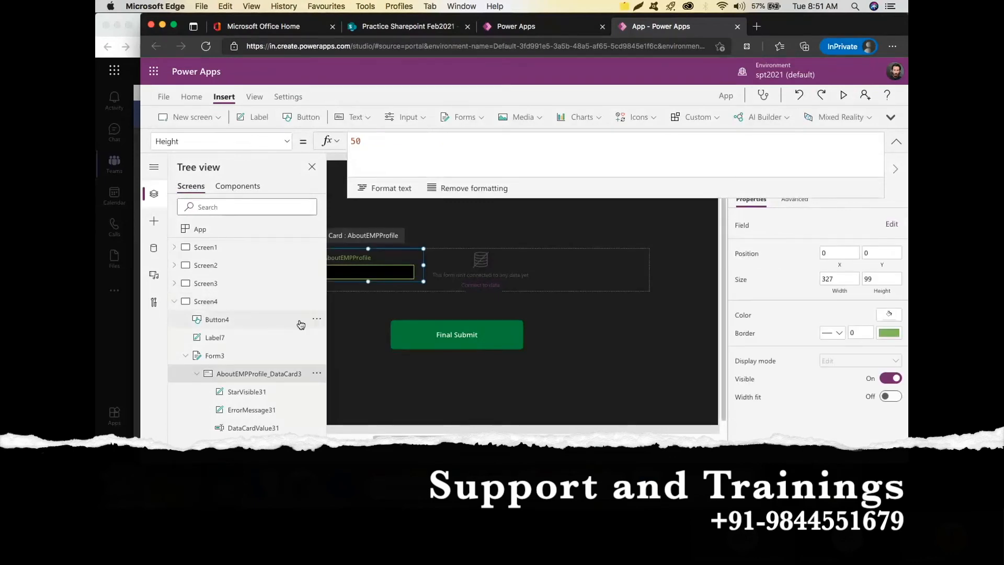
{"action": "left_click", "coordinate": [184, 357]}
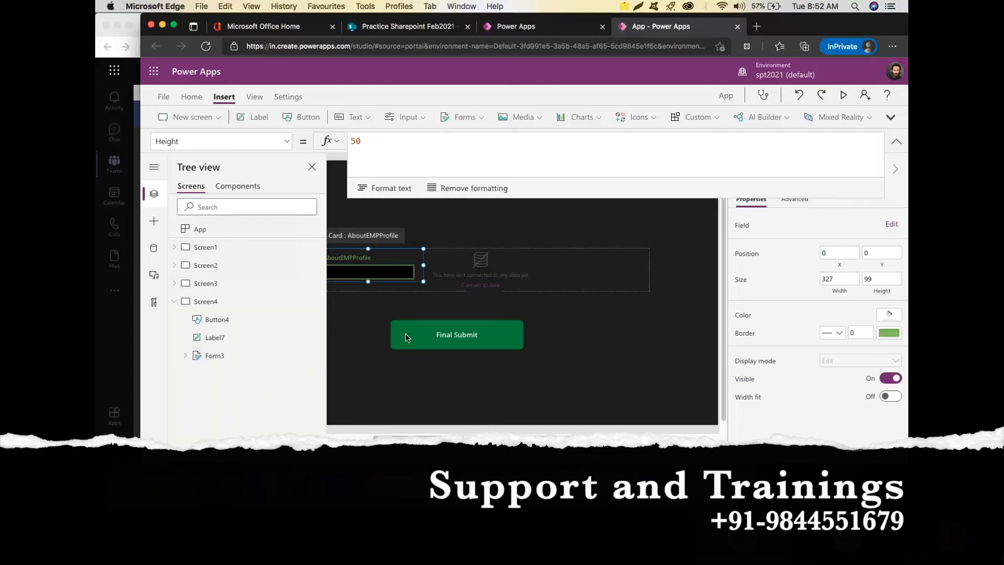
Abandon inserting a text input into the locked card and select Screen4 instead.
{"action": "left_click", "coordinate": [425, 118]}
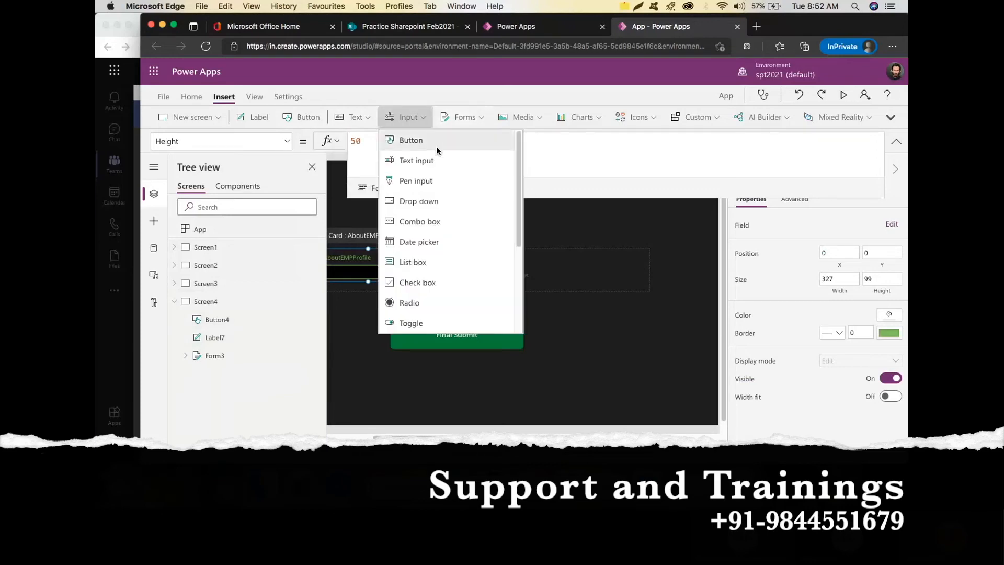
{"action": "left_click", "coordinate": [473, 160]}
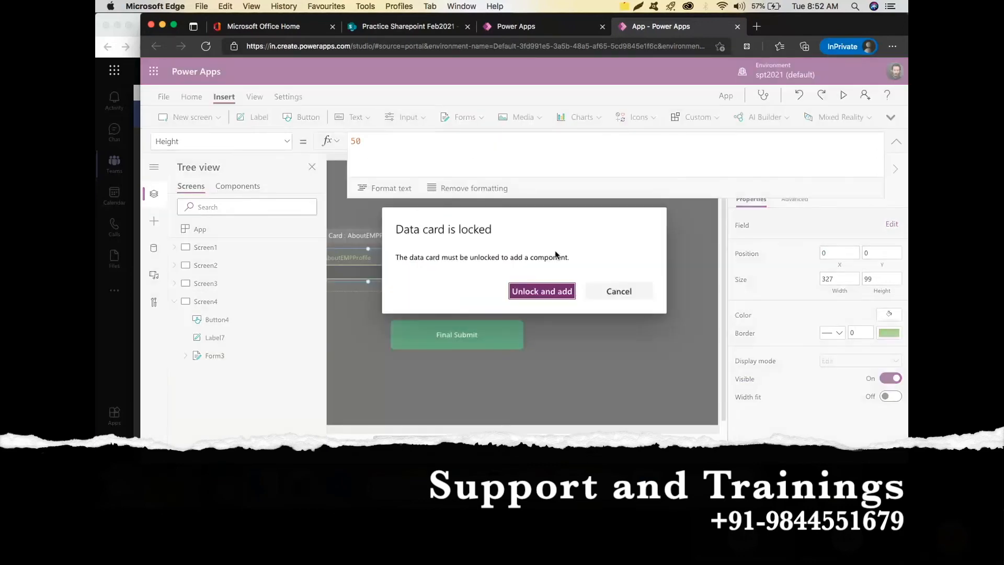
{"action": "left_click", "coordinate": [622, 292]}
{"action": "left_click", "coordinate": [581, 339]}
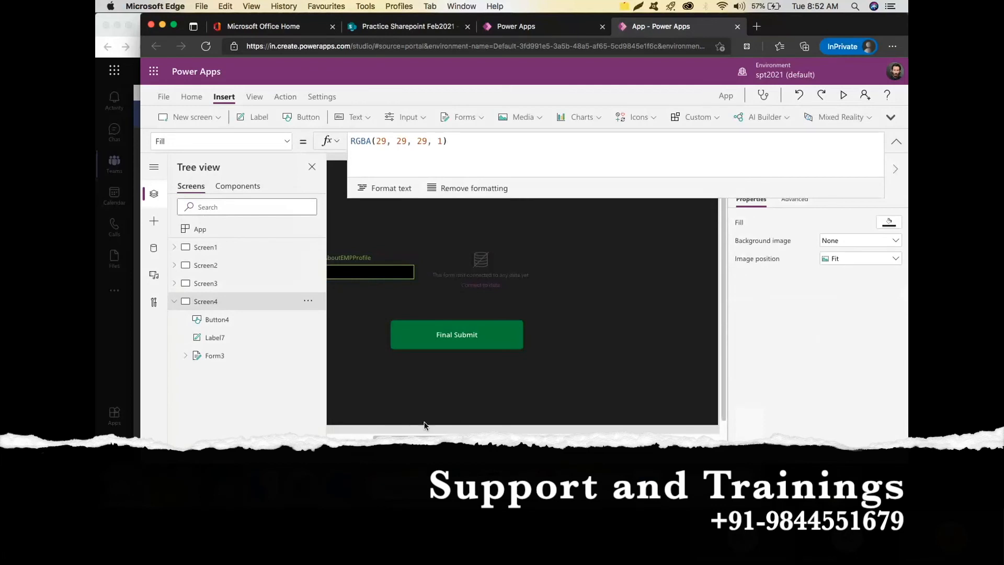
{"action": "left_click_drag", "start_coordinate": [413, 436], "coordinate": [374, 437]}
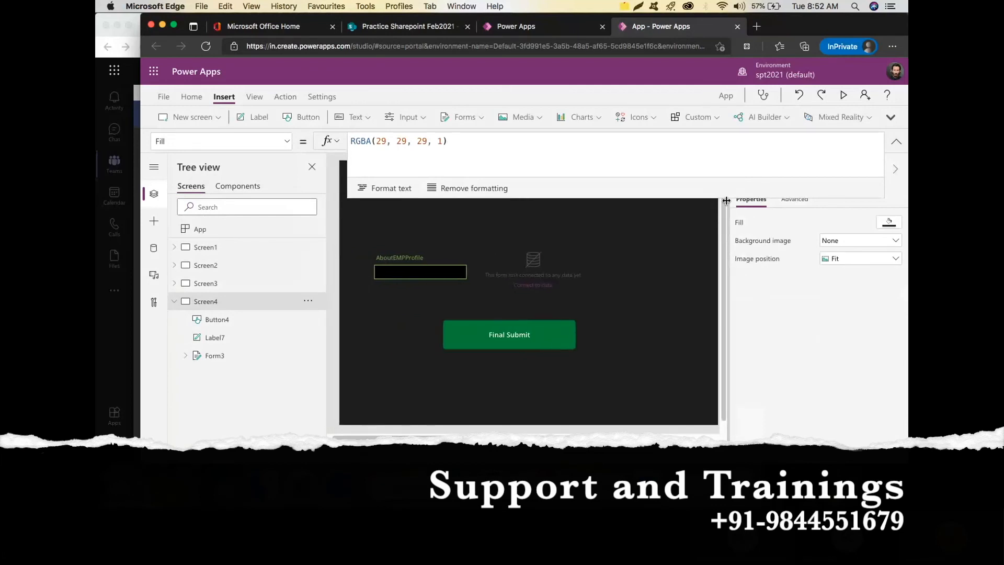
{"action": "left_click_drag", "start_coordinate": [724, 197], "coordinate": [721, 142]}
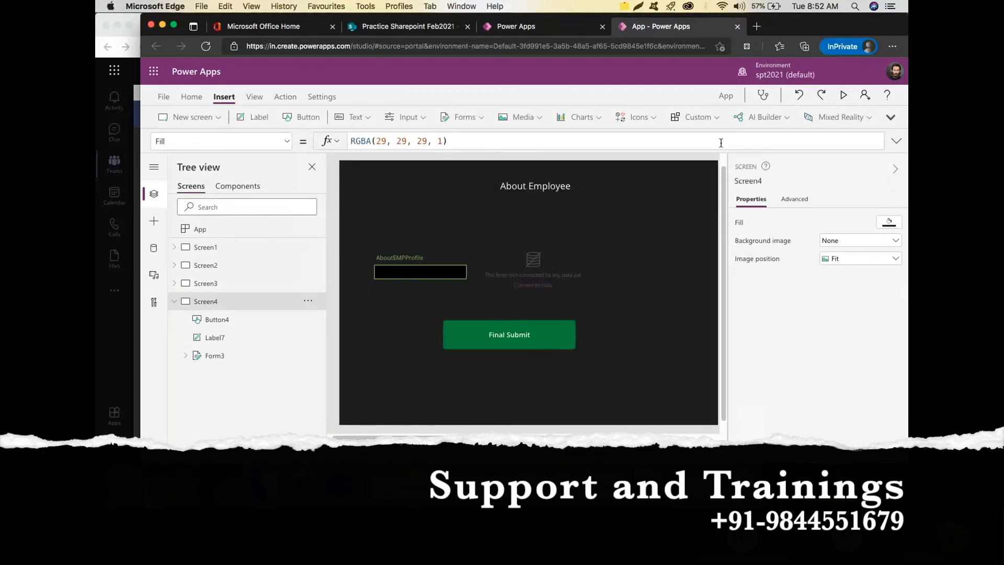
Insert a new text input and move it below the Final Submit button.
{"action": "left_click", "coordinate": [366, 118]}
{"action": "left_click", "coordinate": [380, 162]}
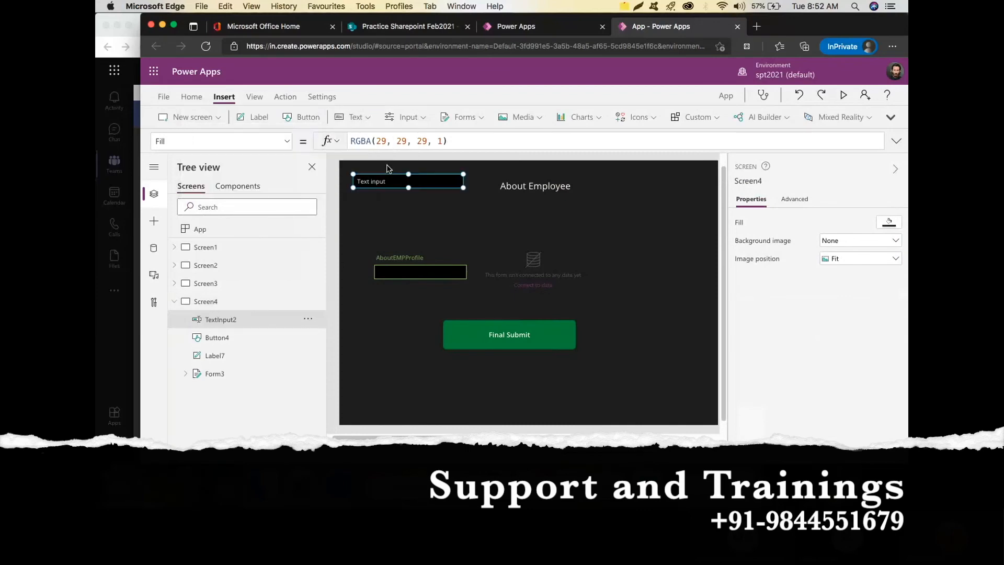
{"action": "left_click_drag", "start_coordinate": [411, 190], "coordinate": [478, 392]}
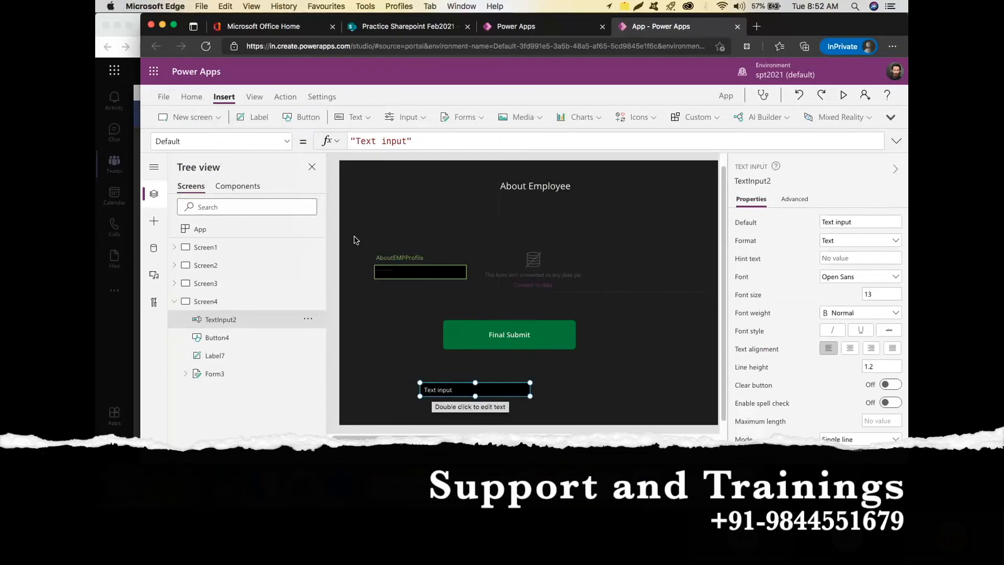
Add a label left of the text input and set its text to 'Emp Rank'.
{"action": "left_click", "coordinate": [260, 117]}
{"action": "left_click_drag", "start_coordinate": [388, 180], "coordinate": [385, 390]}
{"action": "double_click", "coordinate": [385, 389]}
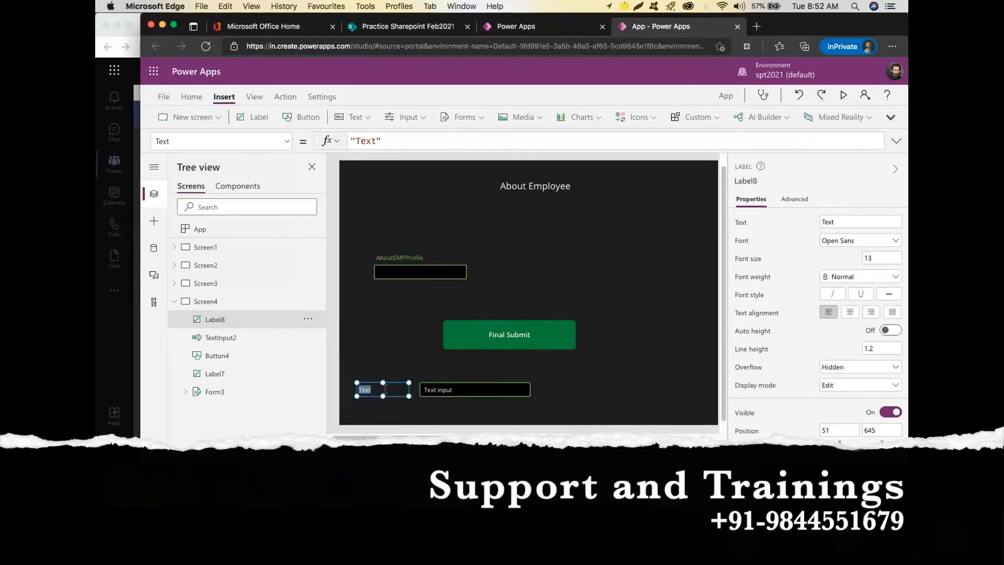
{"action": "type", "text": "Emp Rank"}
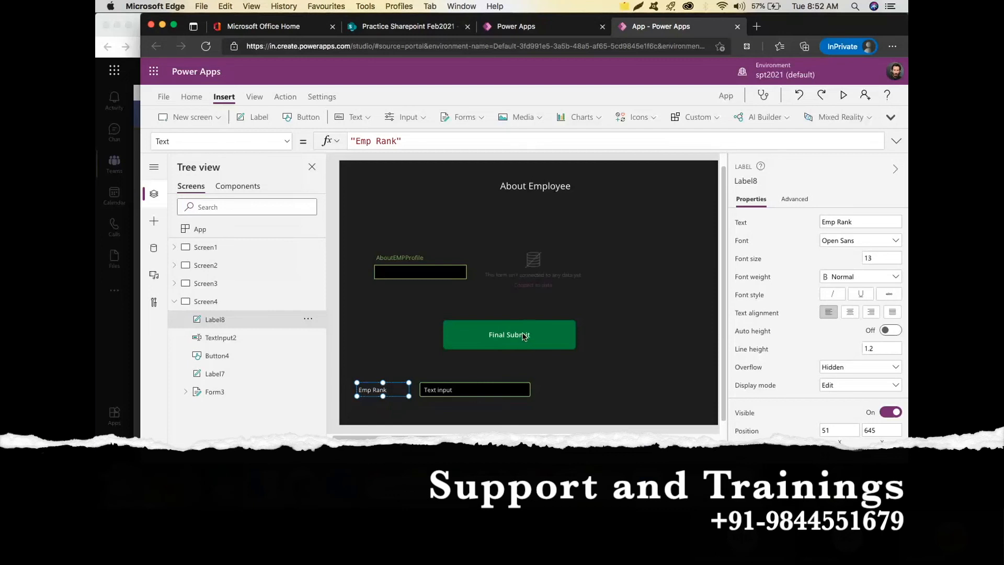
{"action": "left_click", "coordinate": [525, 337]}
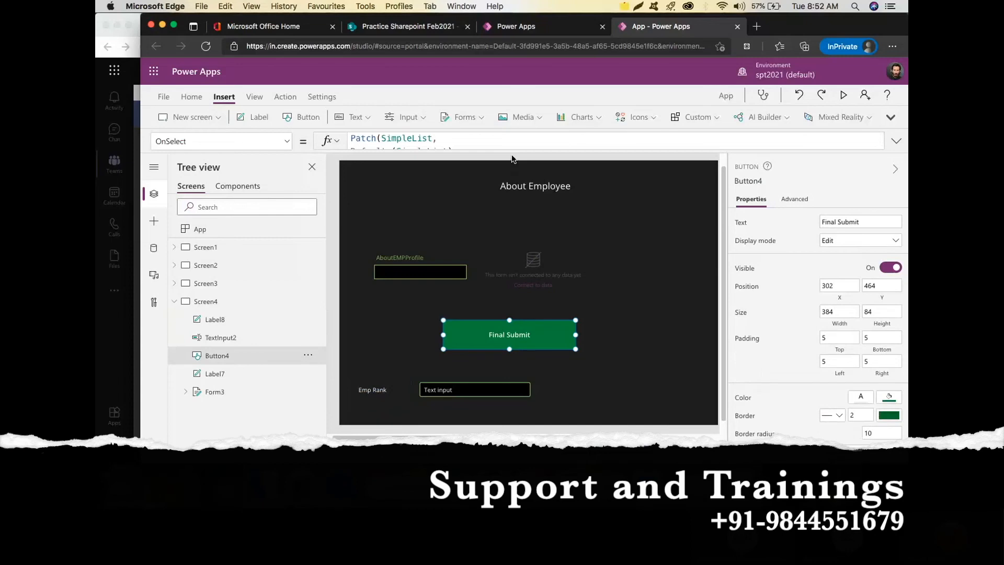
Extend the Patch formula with a comma after Form3.Updates and a new line starting {EmpRank:}.
{"action": "left_click_drag", "start_coordinate": [512, 152], "coordinate": [555, 283]}
{"action": "left_click", "coordinate": [428, 190]}
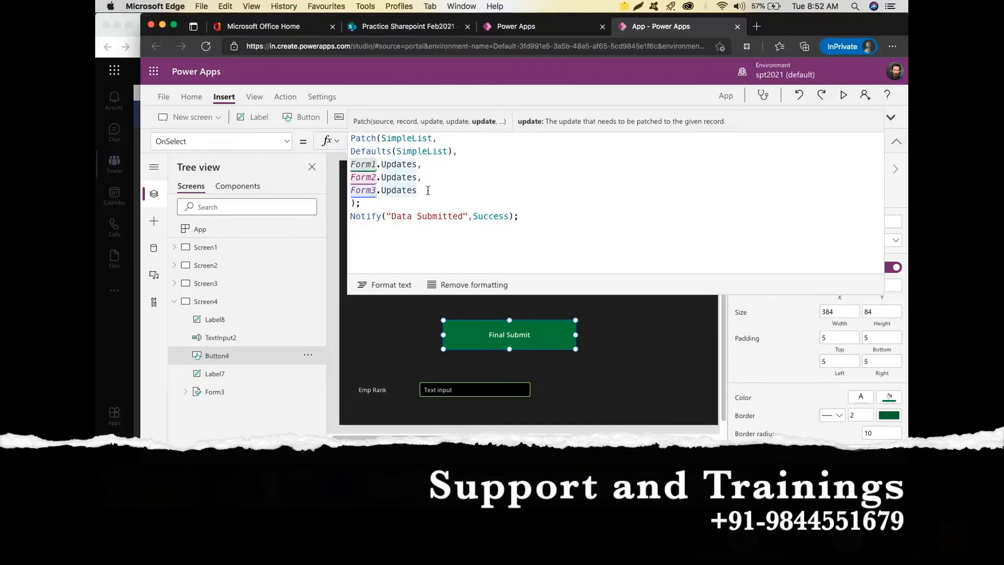
{"action": "type", "text": ","}
{"action": "key", "text": "Return"}
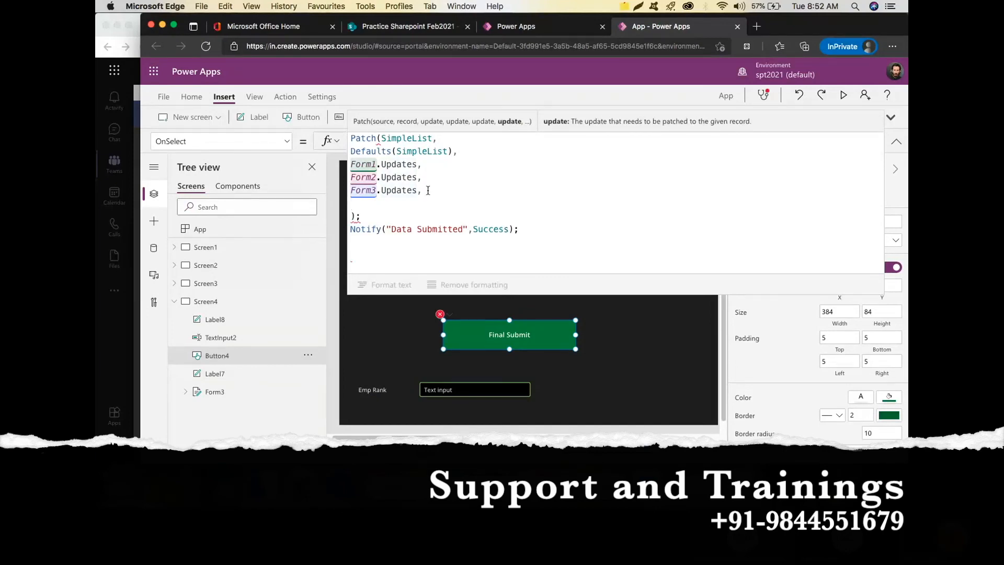
{"action": "type", "text": "{"}
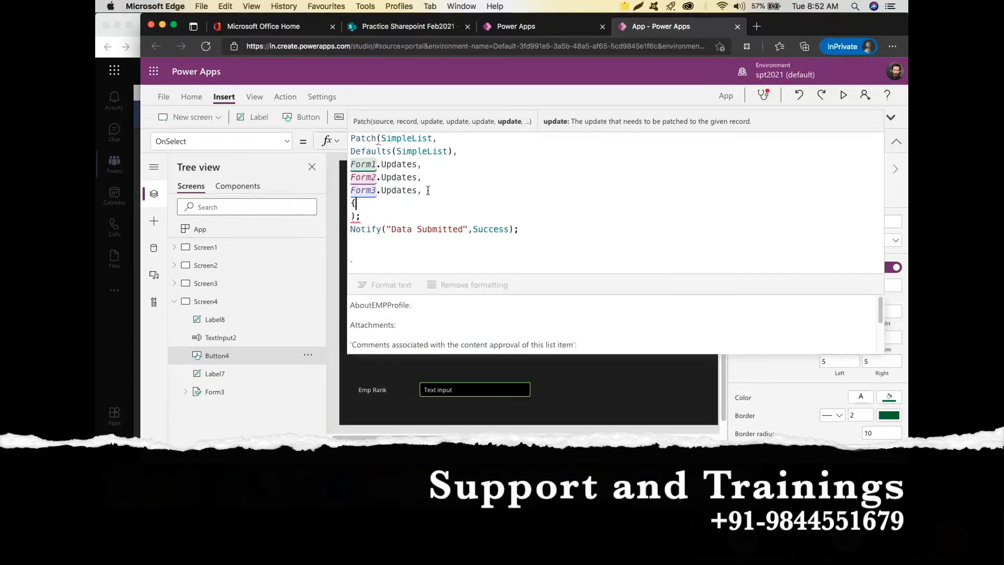
{"action": "type", "text": "}"}
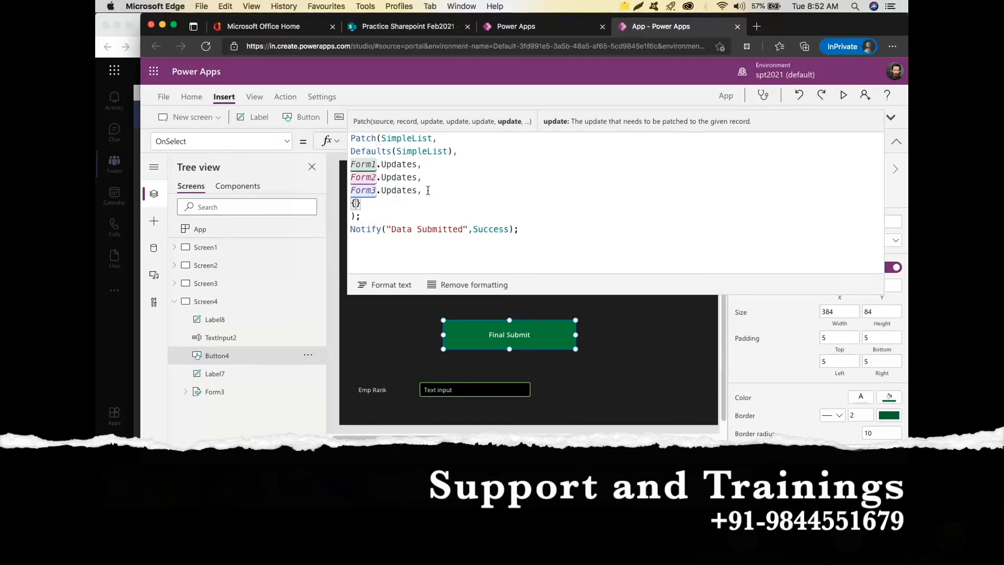
{"action": "type", "text": "Emp"}
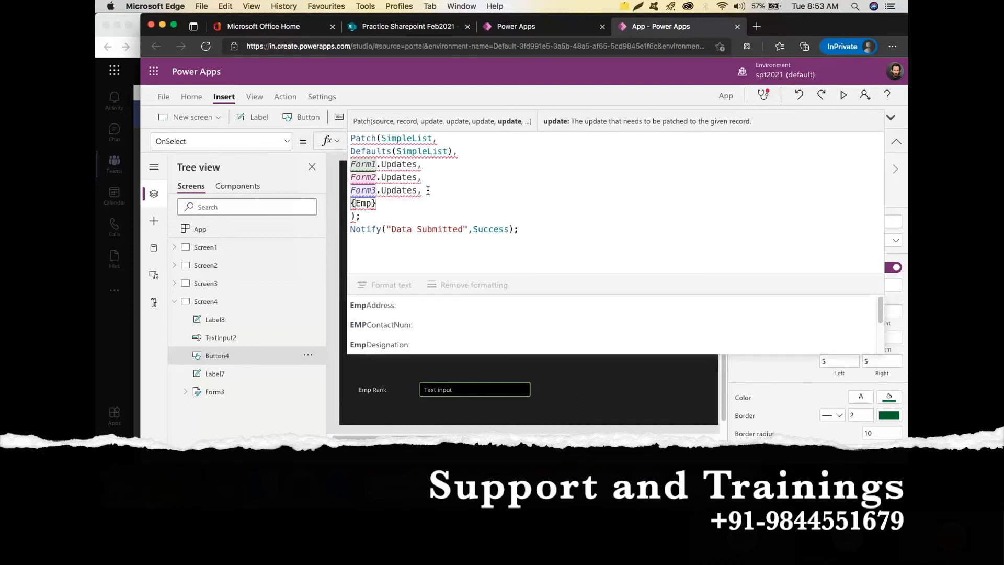
{"action": "type", "text": "Rank"}
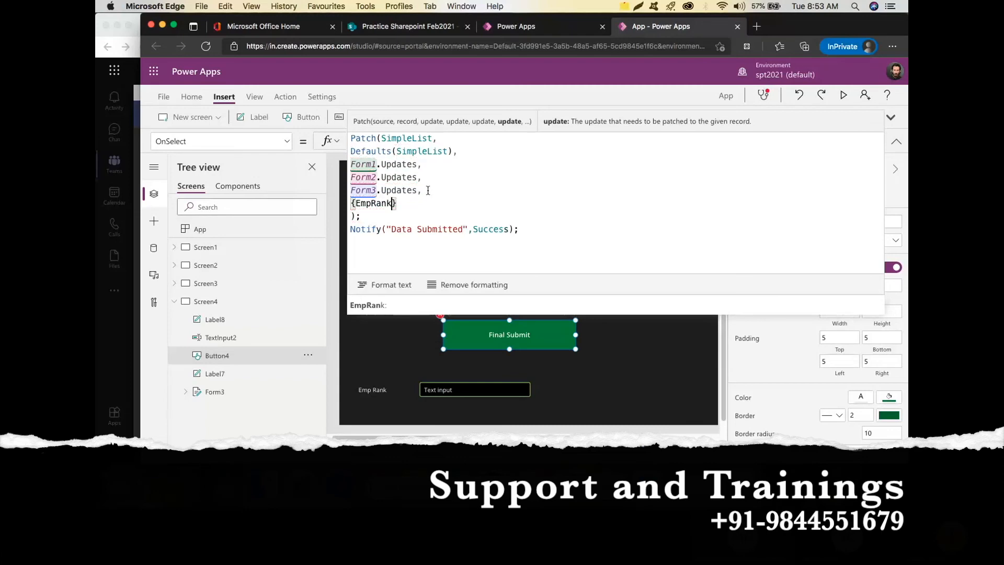
{"action": "type", "text": ":"}
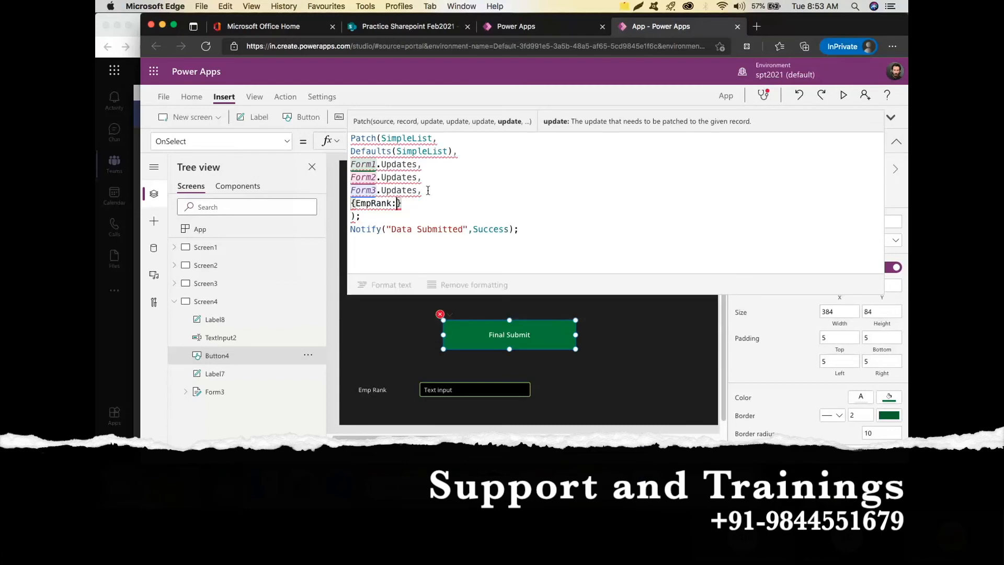